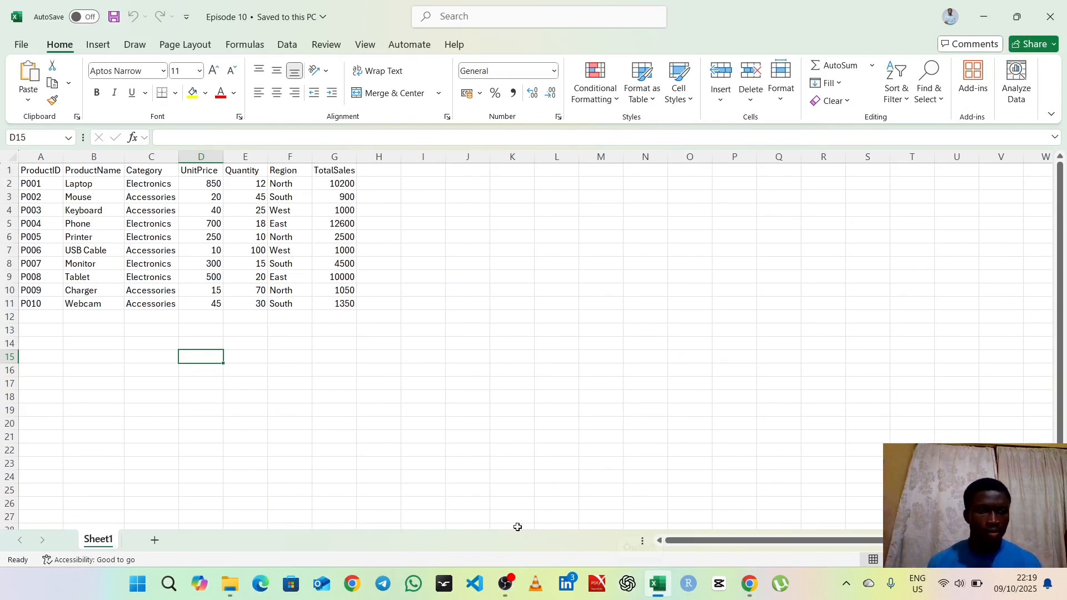
{"action": "left_click", "coordinate": [443, 330]}
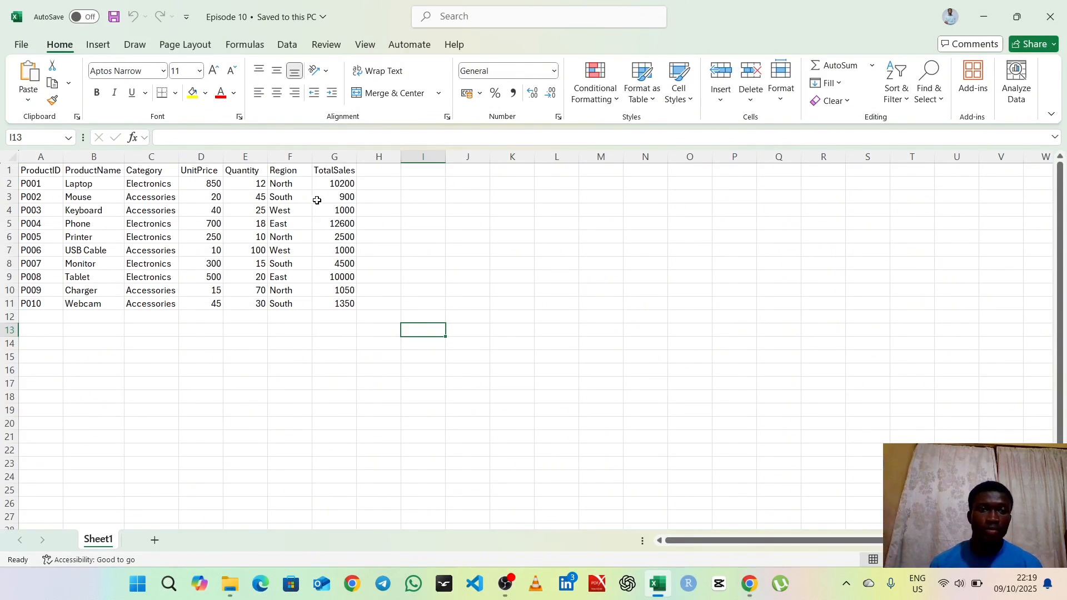
{"action": "left_click", "coordinate": [345, 153]}
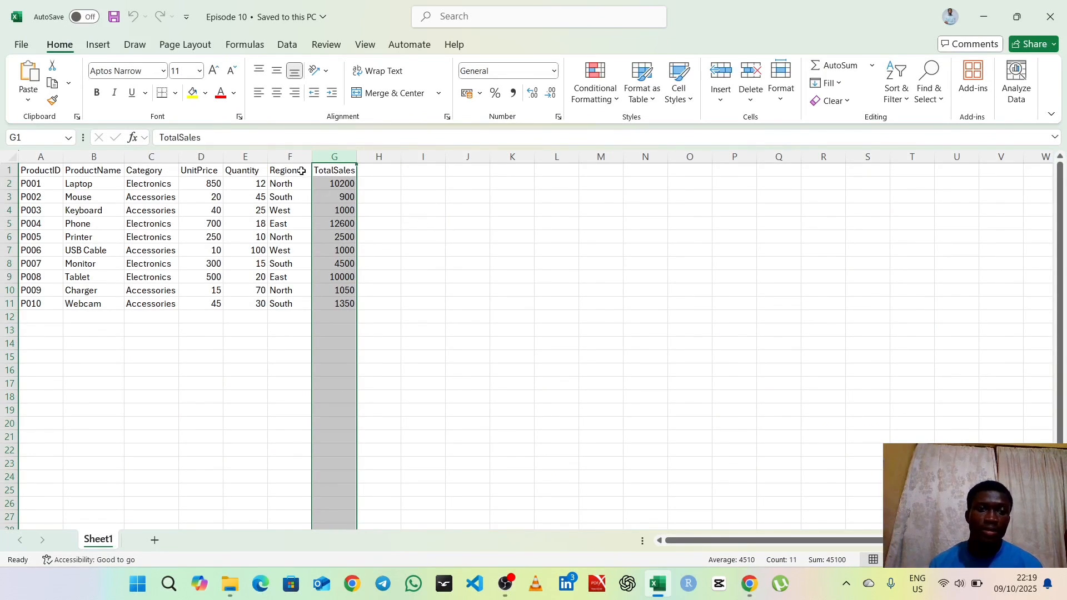
{"action": "left_click", "coordinate": [290, 155]}
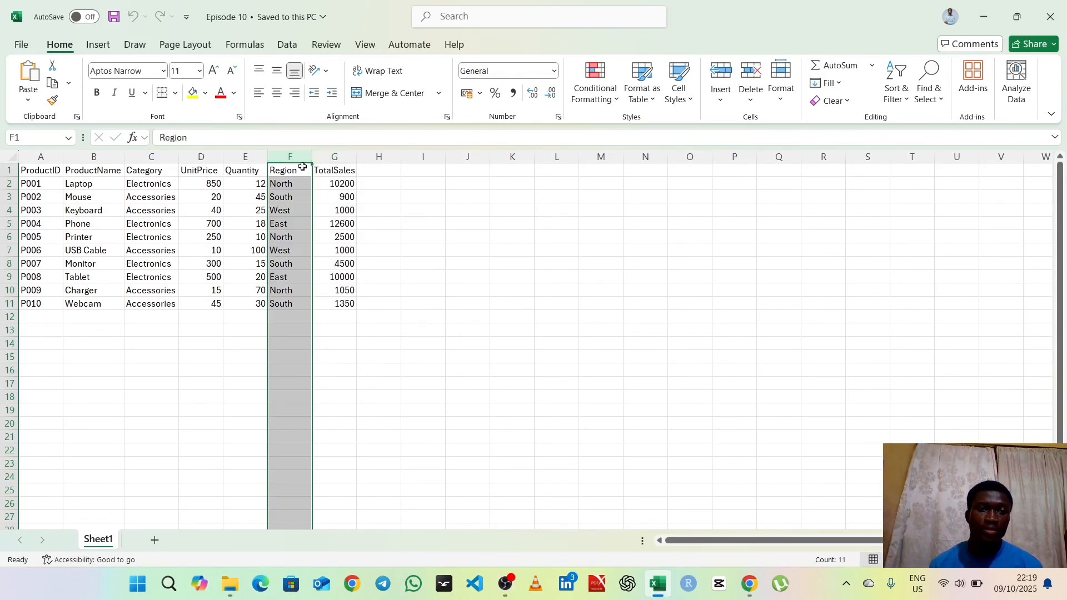
{"action": "left_click", "coordinate": [55, 157]}
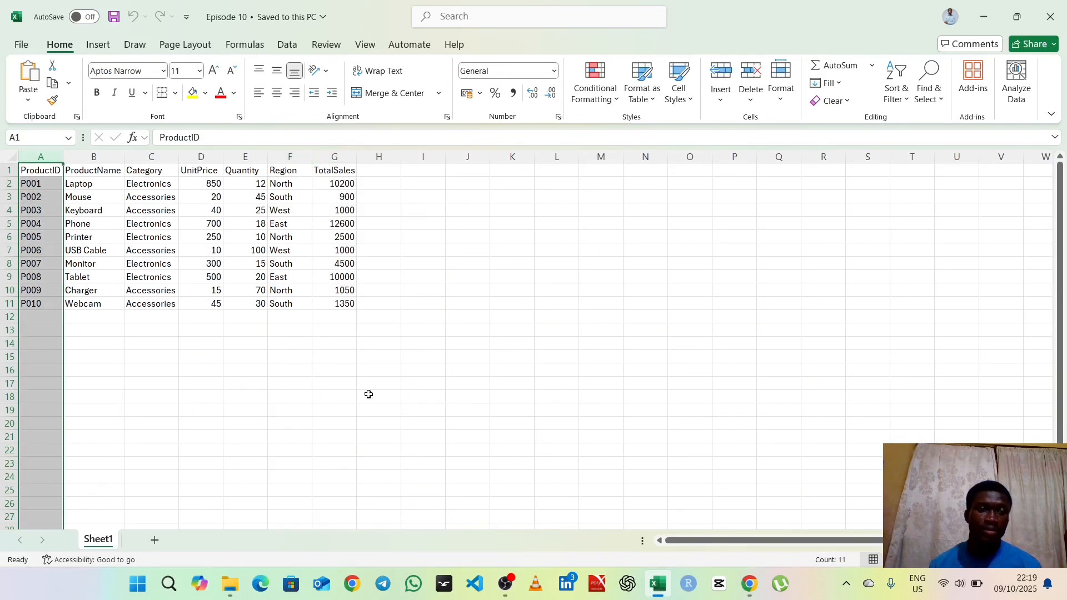
Step: Add a new worksheet and list the product IDs P004, P002, P007 and P001 in cells A1 to A4
{"action": "left_click", "coordinate": [155, 541]}
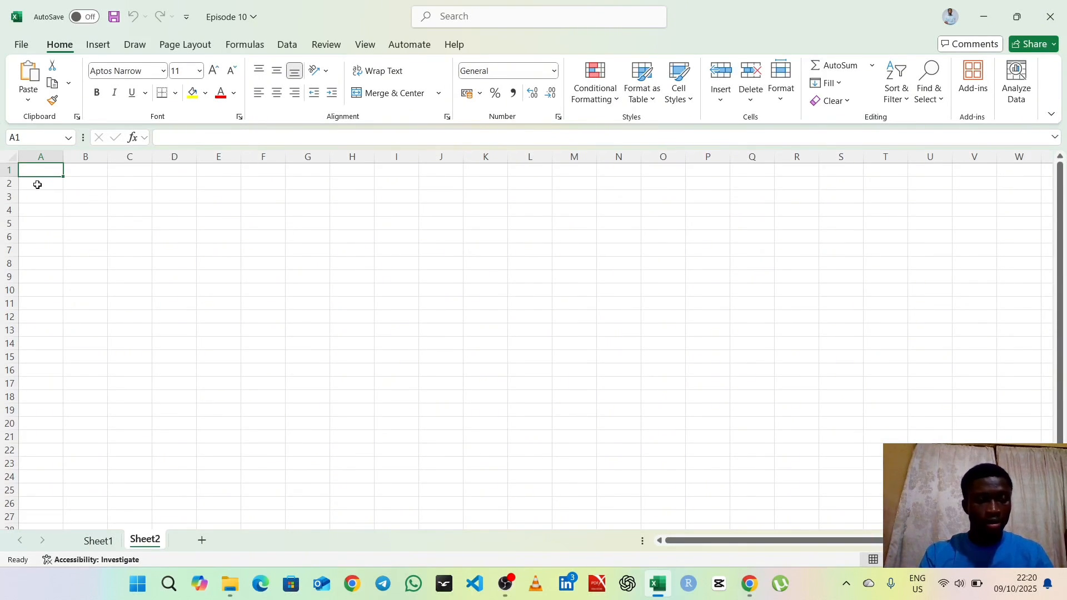
{"action": "type", "text": "P004"}
{"action": "key", "text": "Return"}
{"action": "type", "text": "PA"}
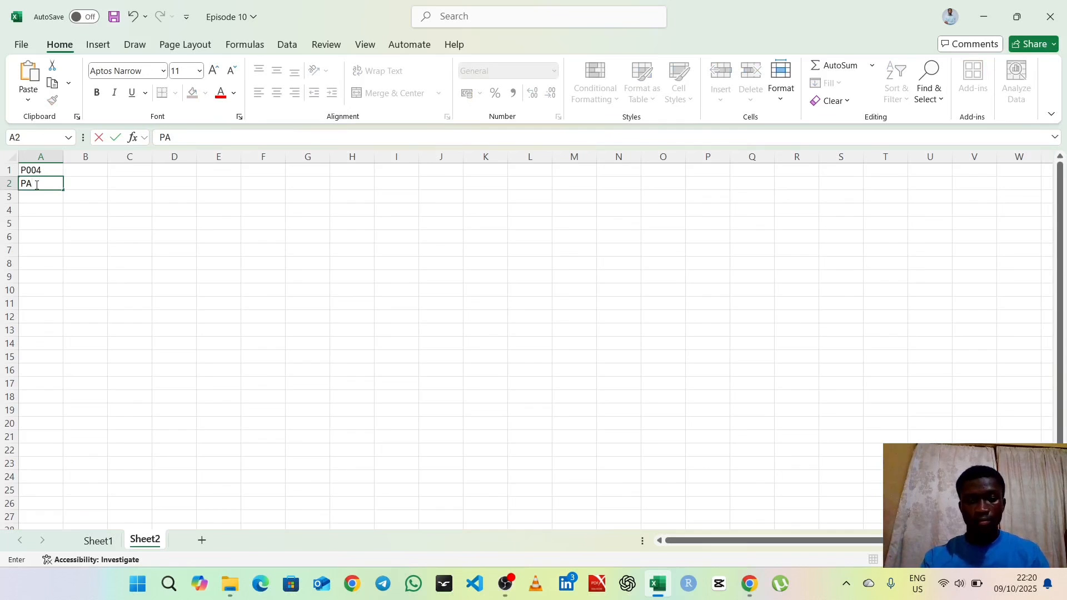
{"action": "key", "text": "BackSpace"}
{"action": "type", "text": "002"}
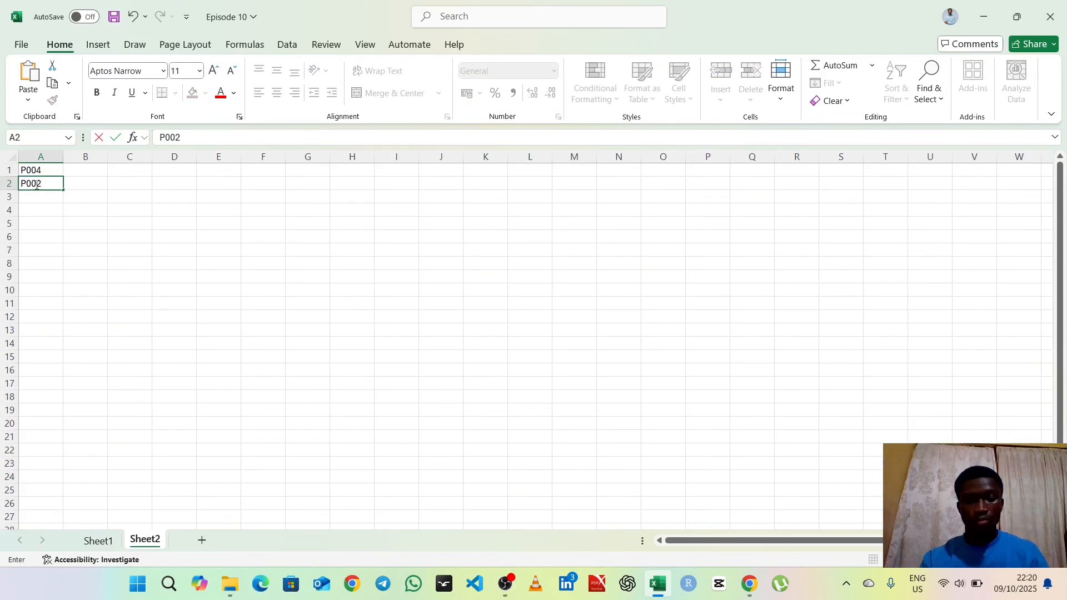
{"action": "key", "text": "Return"}
{"action": "type", "text": "P007"}
{"action": "key", "text": "Return"}
{"action": "type", "text": "P"}
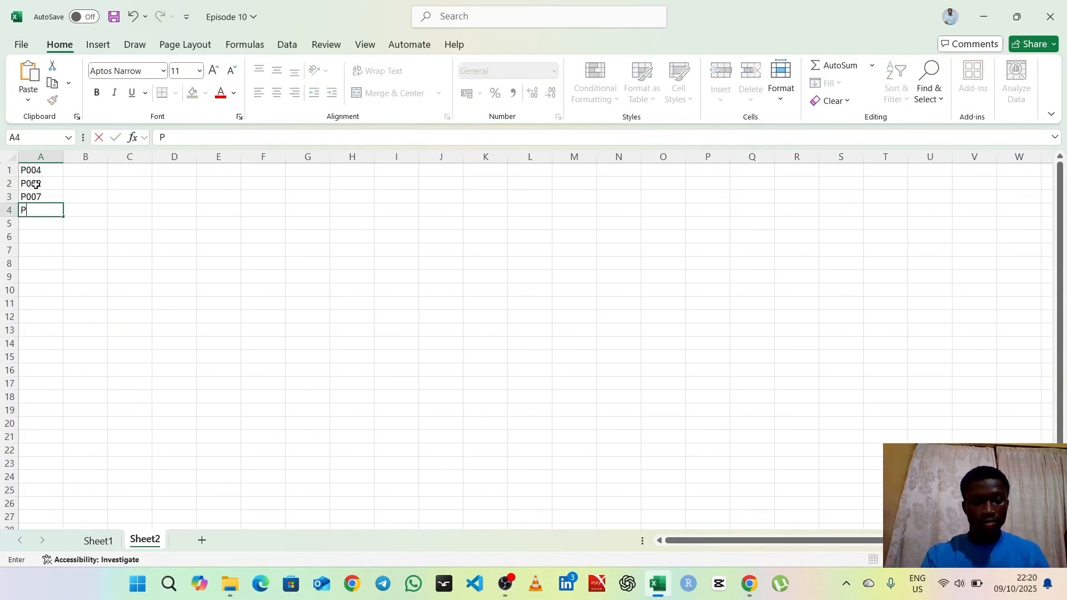
{"action": "type", "text": "001"}
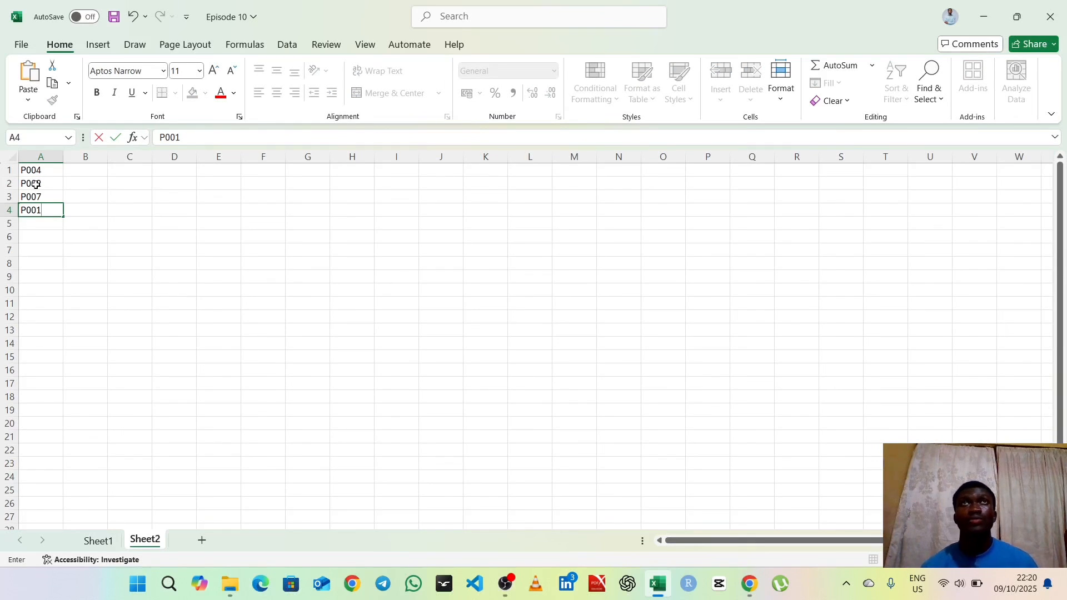
{"action": "key", "text": "Return"}
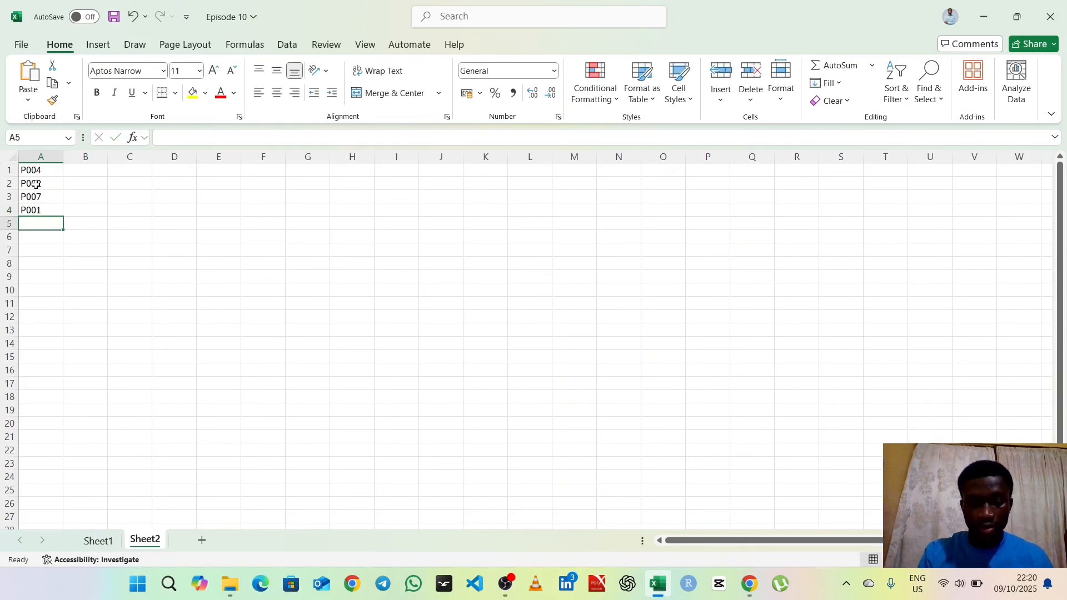
Step: Continue the product ID list on Sheet2 with P067 in cell A5 and P025 in cell A6
{"action": "type", "text": "P0067"}
{"action": "key", "text": "Return"}
{"action": "type", "text": "P"}
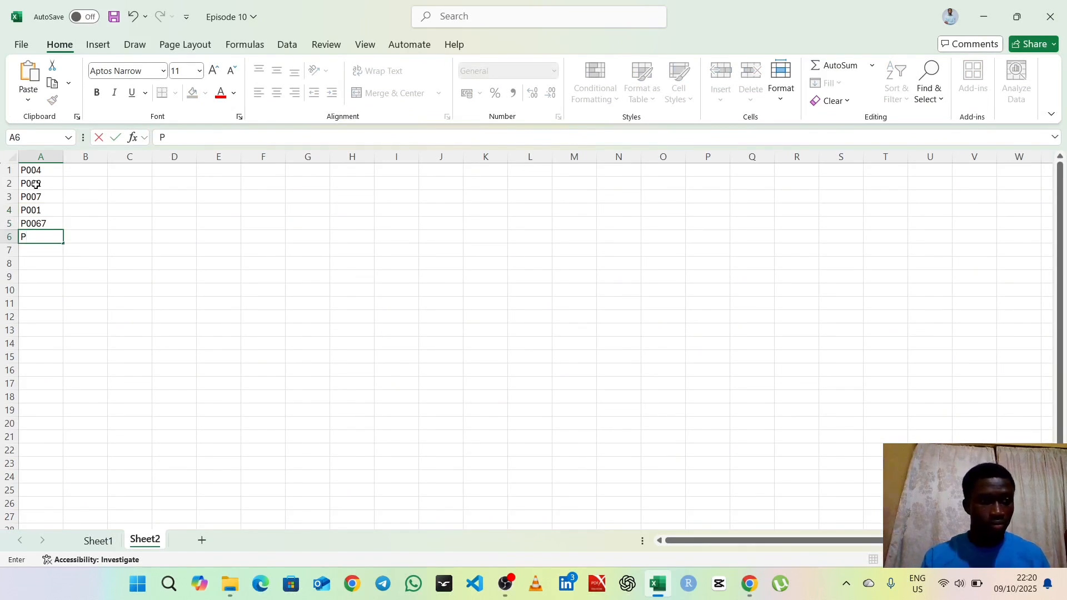
{"action": "key", "text": "Up"}
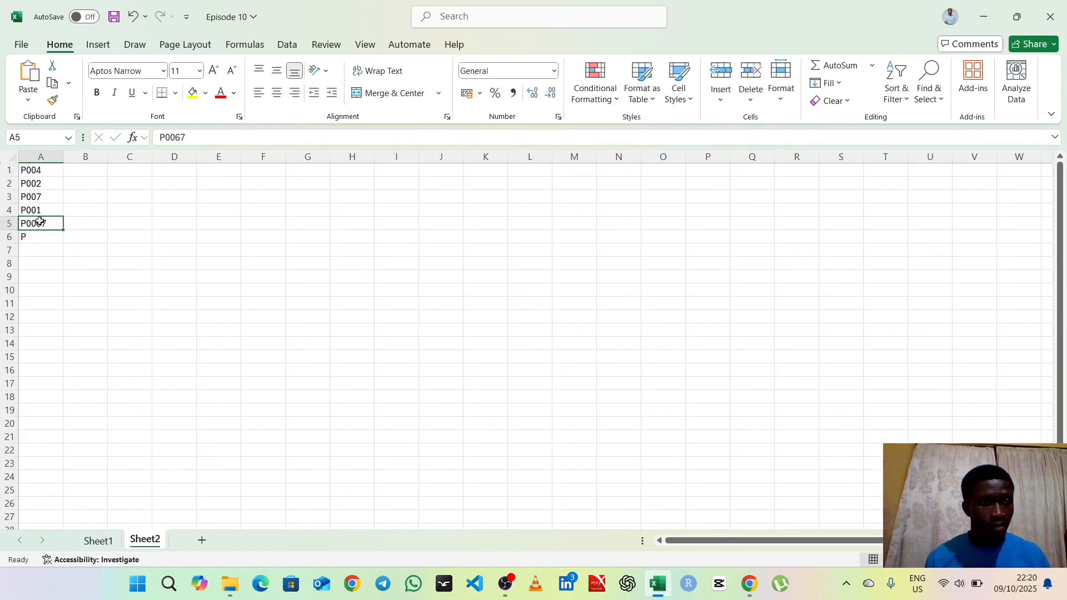
{"action": "double_click", "coordinate": [48, 223]}
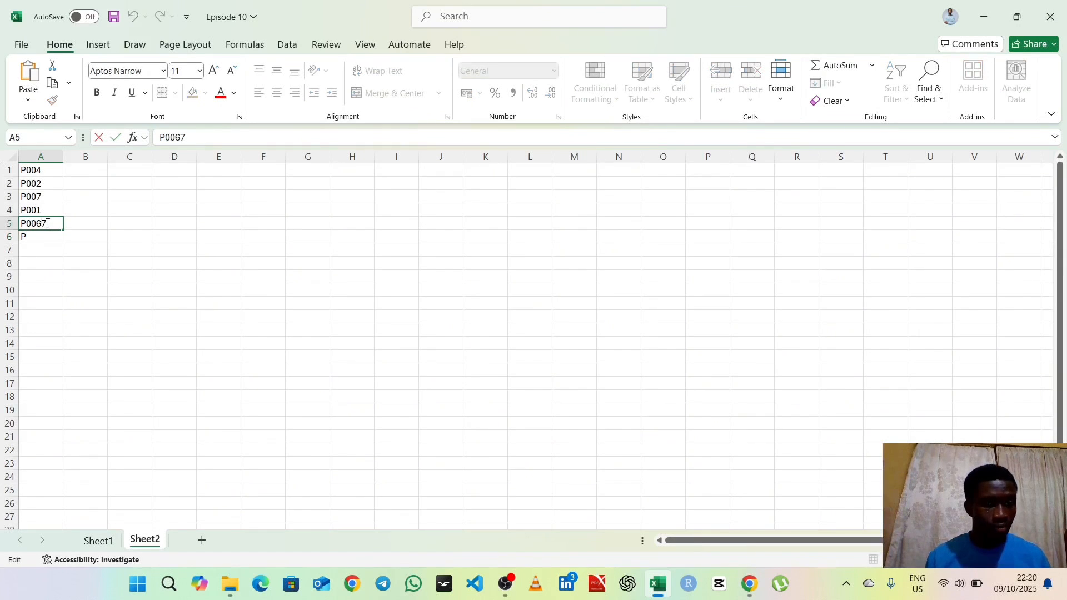
{"action": "key", "text": "BackSpace"}
{"action": "key", "text": "BackSpace"}
{"action": "type", "text": "6"}
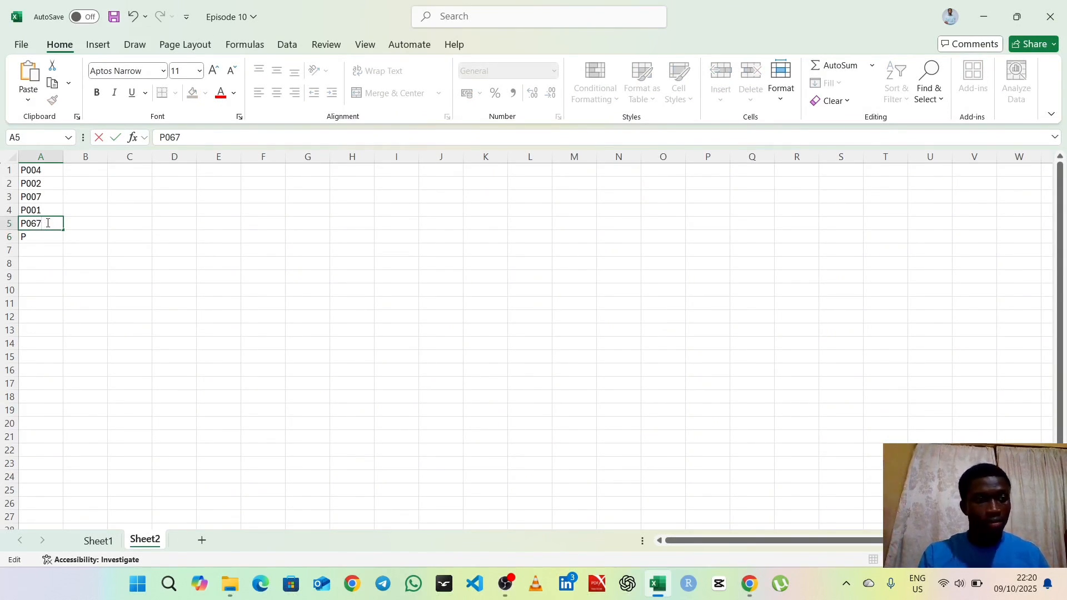
{"action": "left_click", "coordinate": [40, 235]}
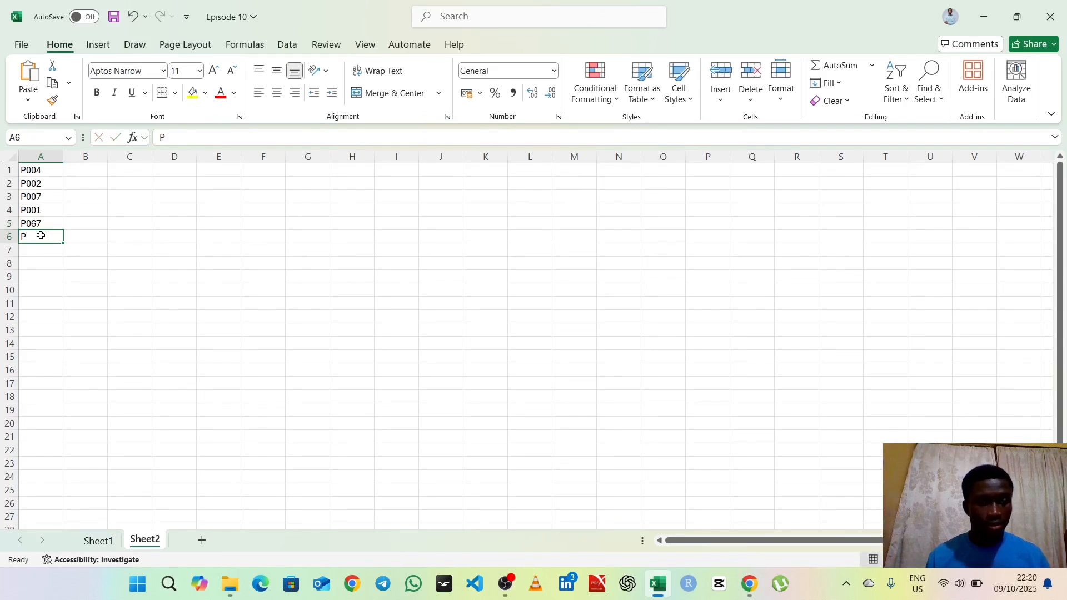
{"action": "type", "text": "0"}
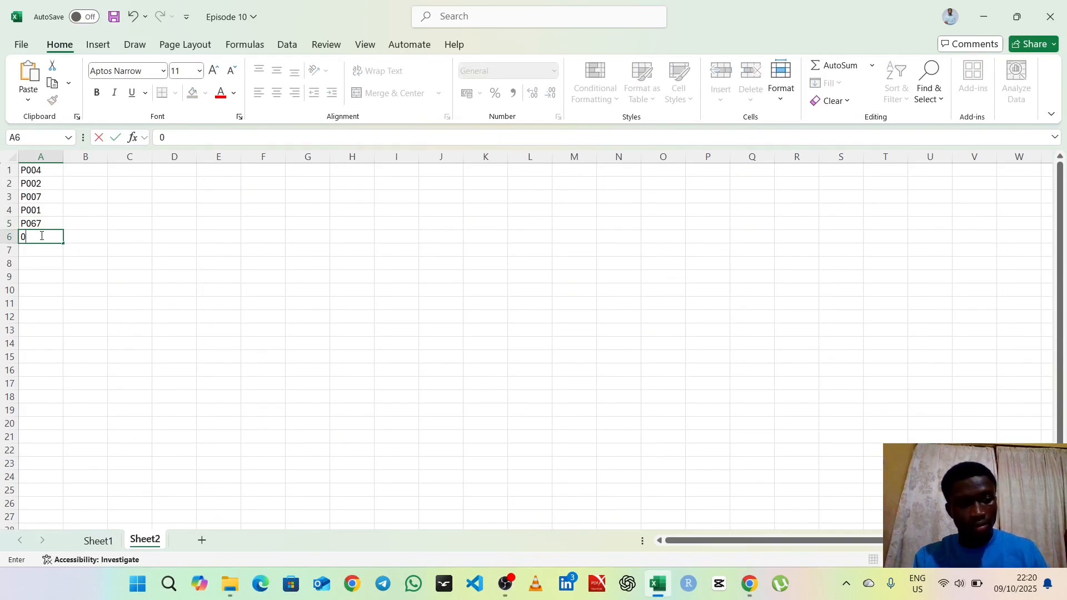
{"action": "key", "text": "BackSpace"}
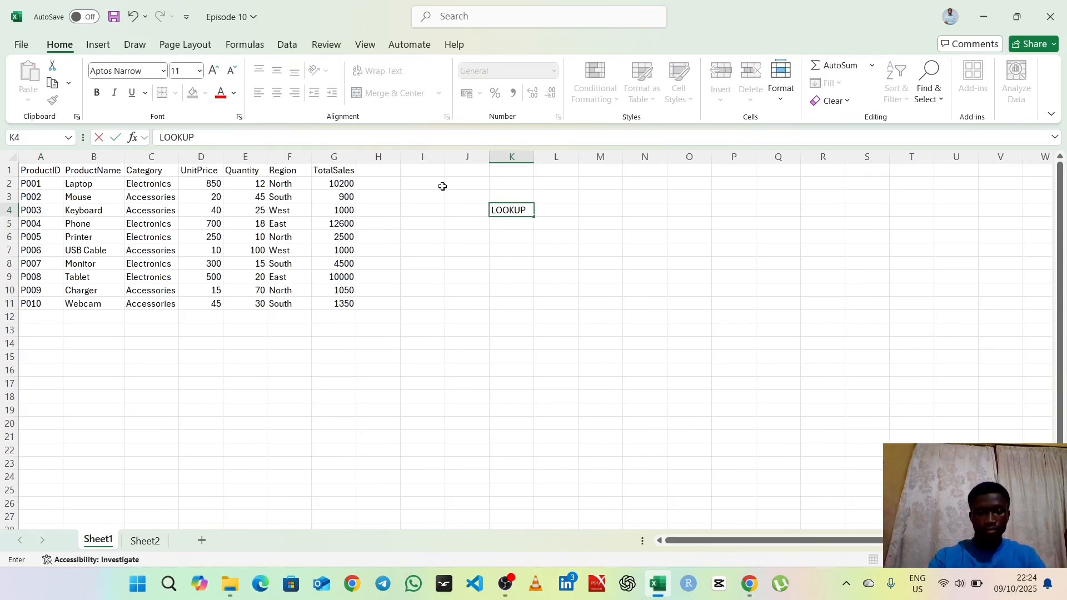
Step: On Sheet1, enter the argument names LOOKUP_VALUE in cell K4 and TABLE_ARRAY in cell K5
{"action": "type", "text": "_"}
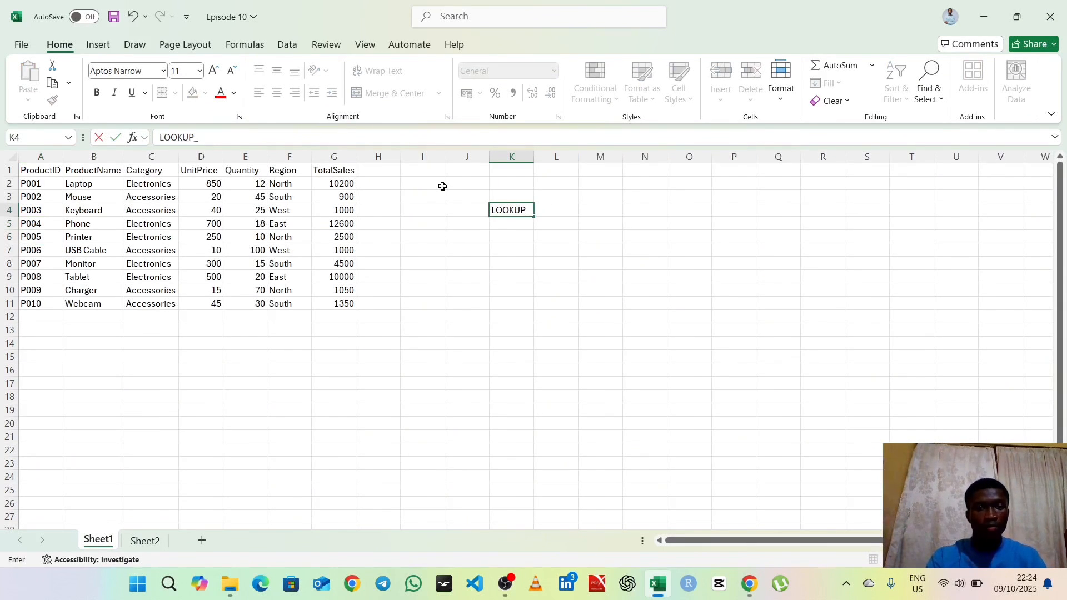
{"action": "type", "text": "VALUE"}
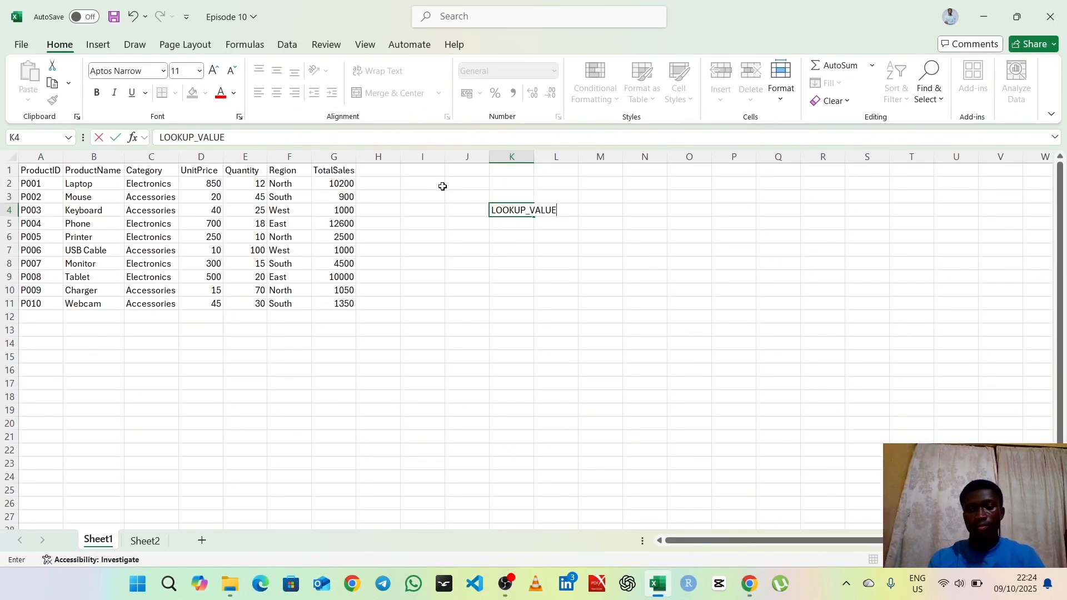
{"action": "key", "text": "Return"}
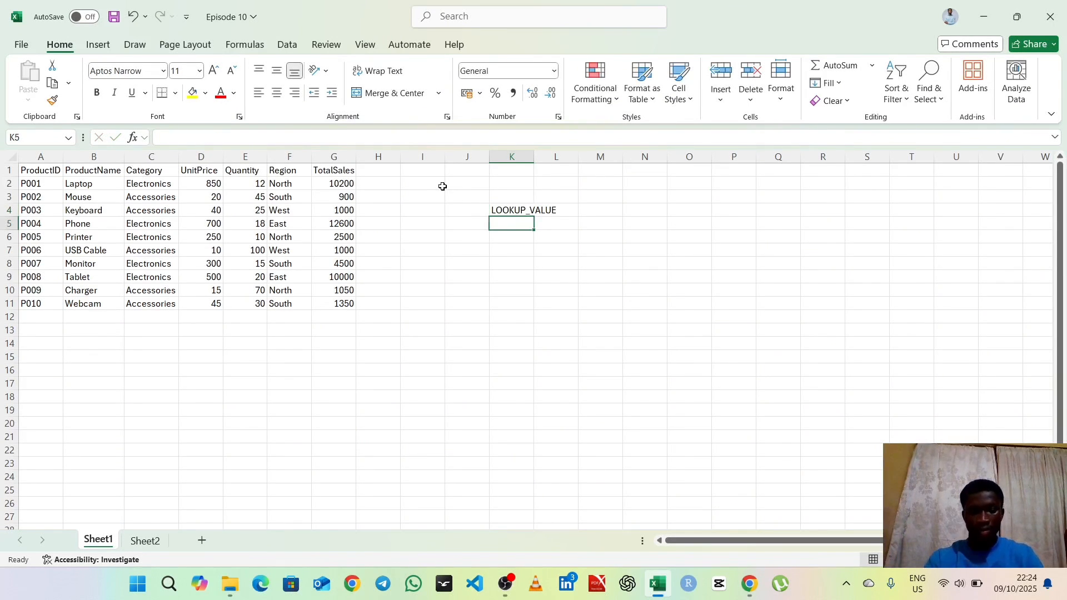
{"action": "type", "text": "TAB"}
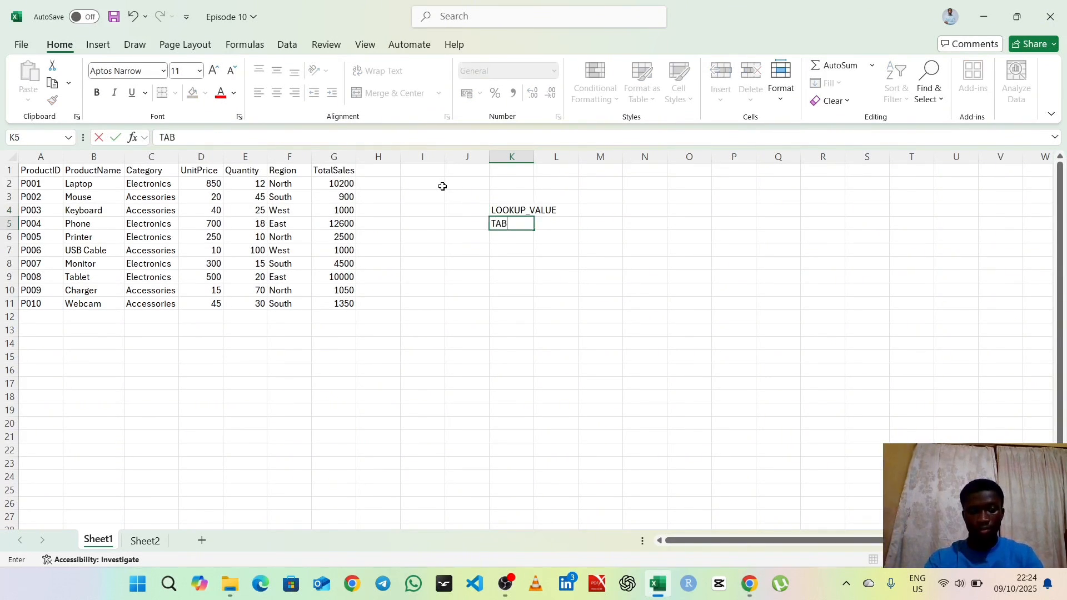
{"action": "type", "text": "LE_"}
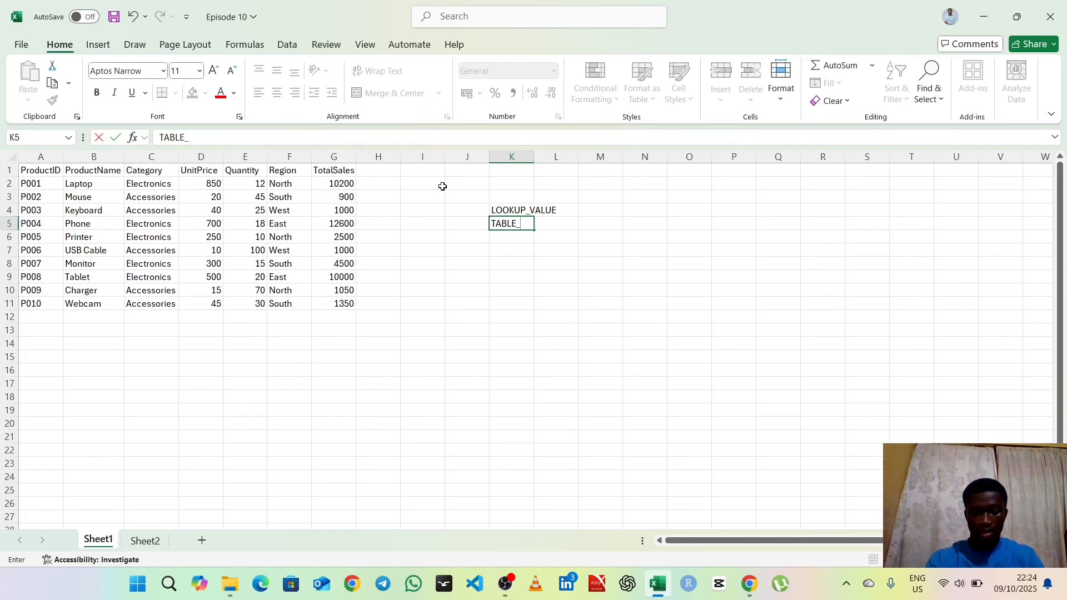
{"action": "type", "text": "ARA"}
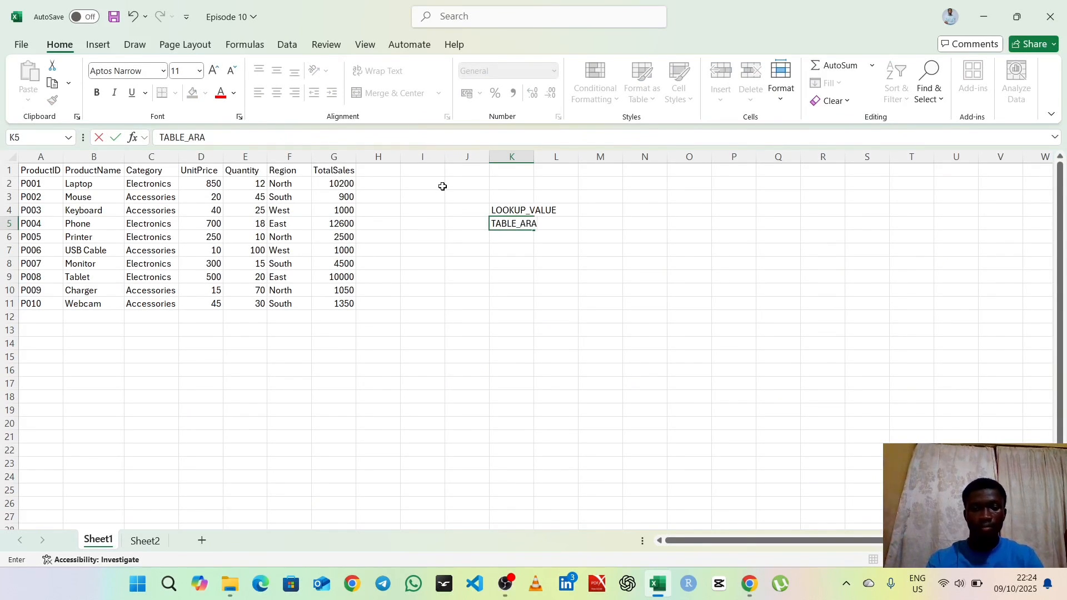
{"action": "key", "text": "BackSpace"}
{"action": "type", "text": "RAY"}
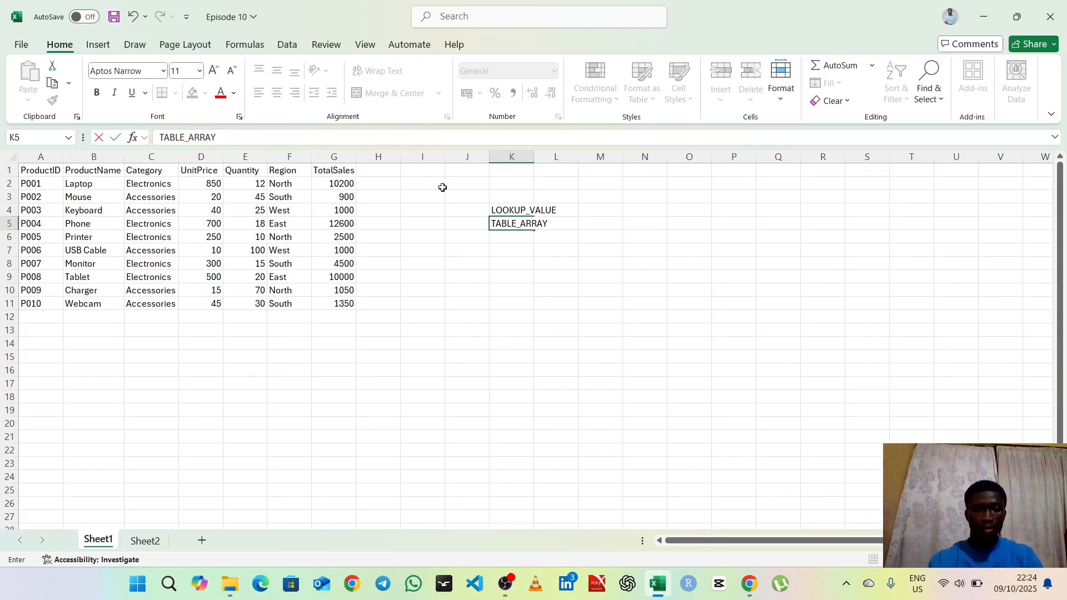
{"action": "key", "text": "Return"}
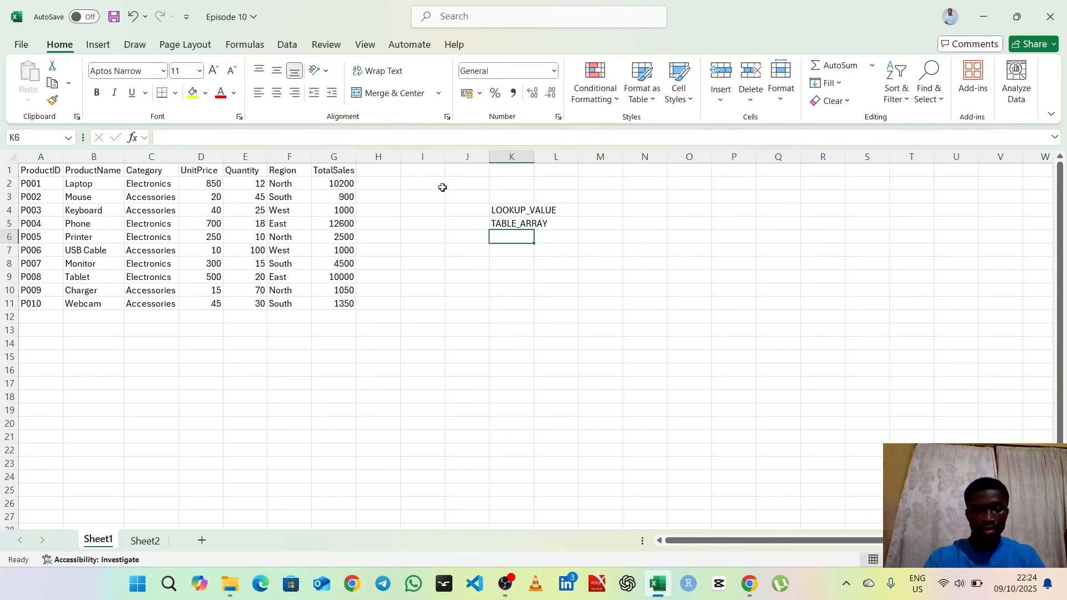
Step: Enter the argument name COL_INDEX_NUM in cell K6, below TABLE_ARRAY
{"action": "type", "text": "COL"}
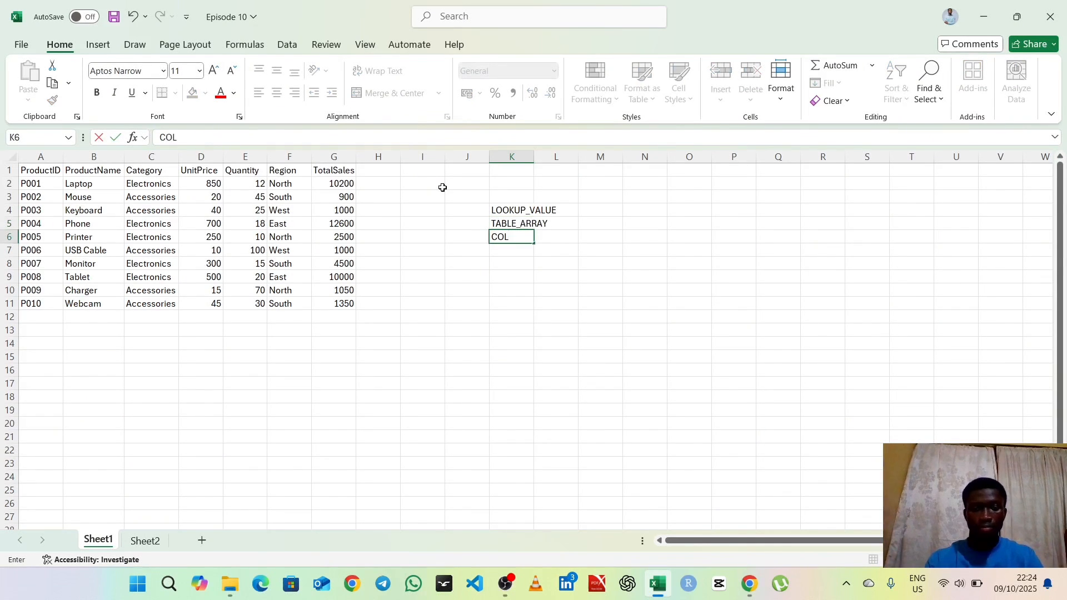
{"action": "type", "text": "_INDUX*"}
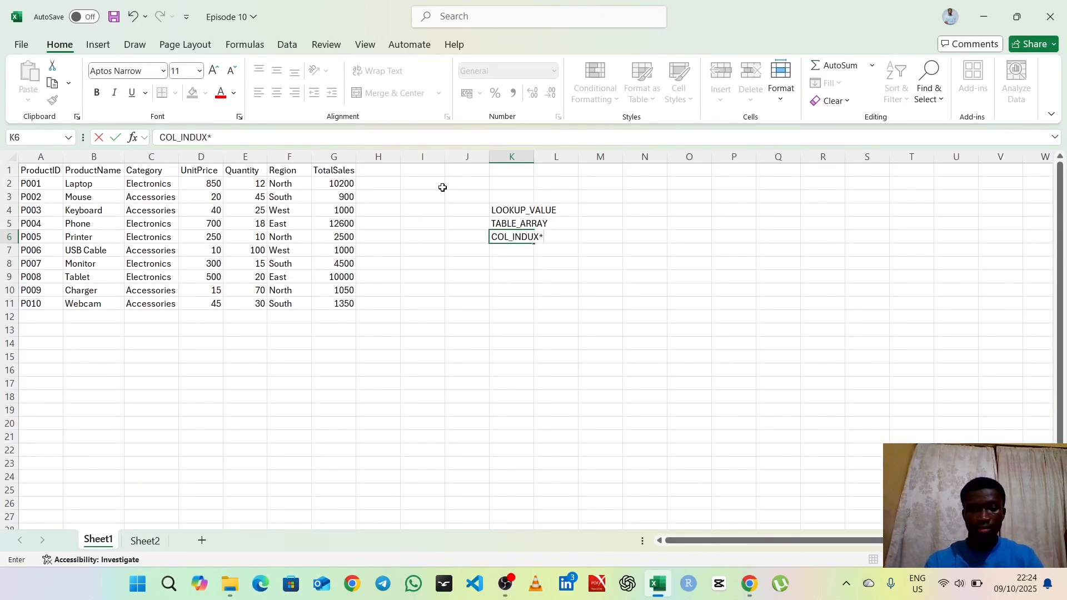
{"action": "key", "text": "BackSpace"}
{"action": "key", "text": "BackSpace"}
{"action": "key", "text": "BackSpace"}
{"action": "type", "text": "EX"}
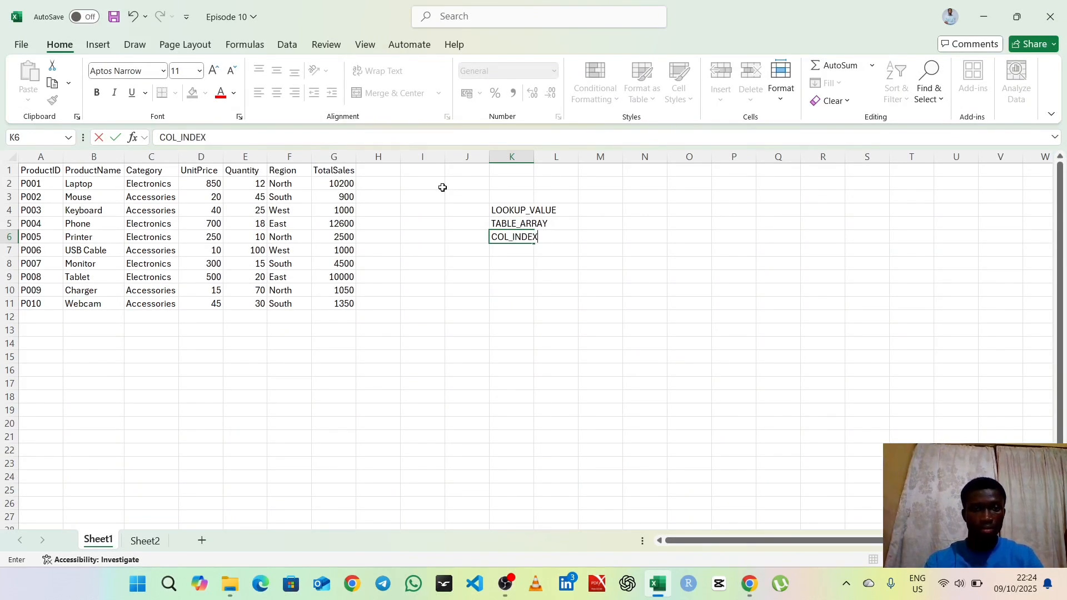
{"action": "type", "text": "_NUM"}
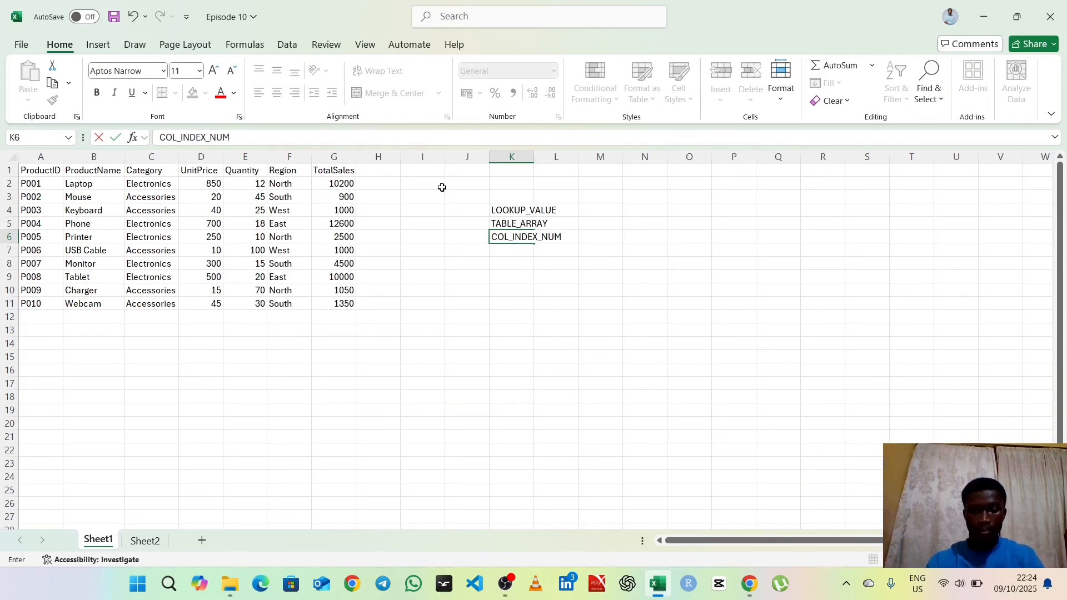
{"action": "key", "text": "Return"}
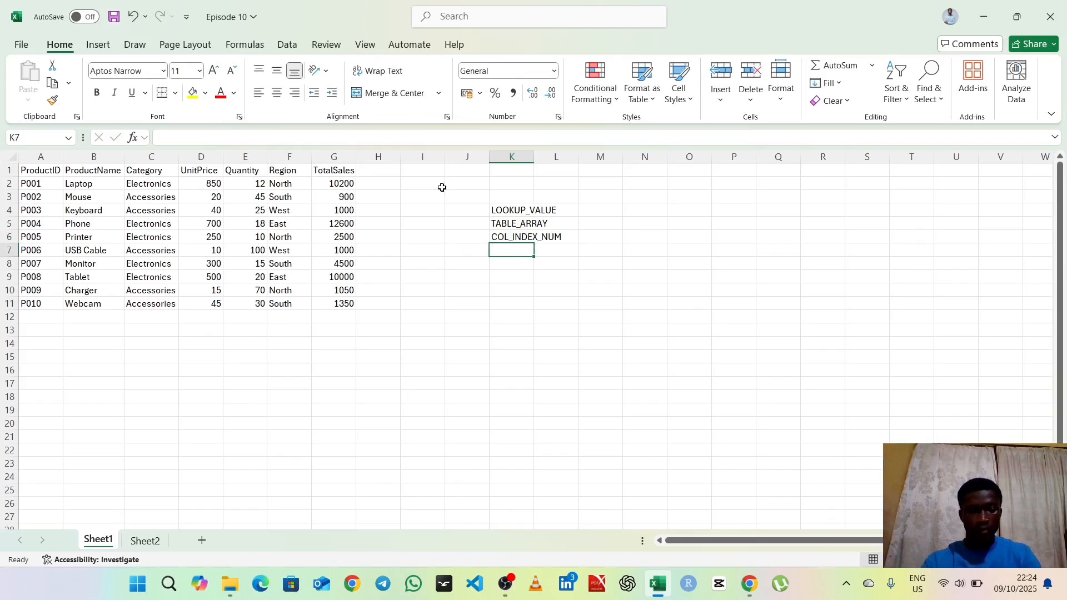
Step: Enter the argument name RANGE_LOOKUP in cell K7, below COL_INDEX_NUM
{"action": "type", "text": "RANGE"}
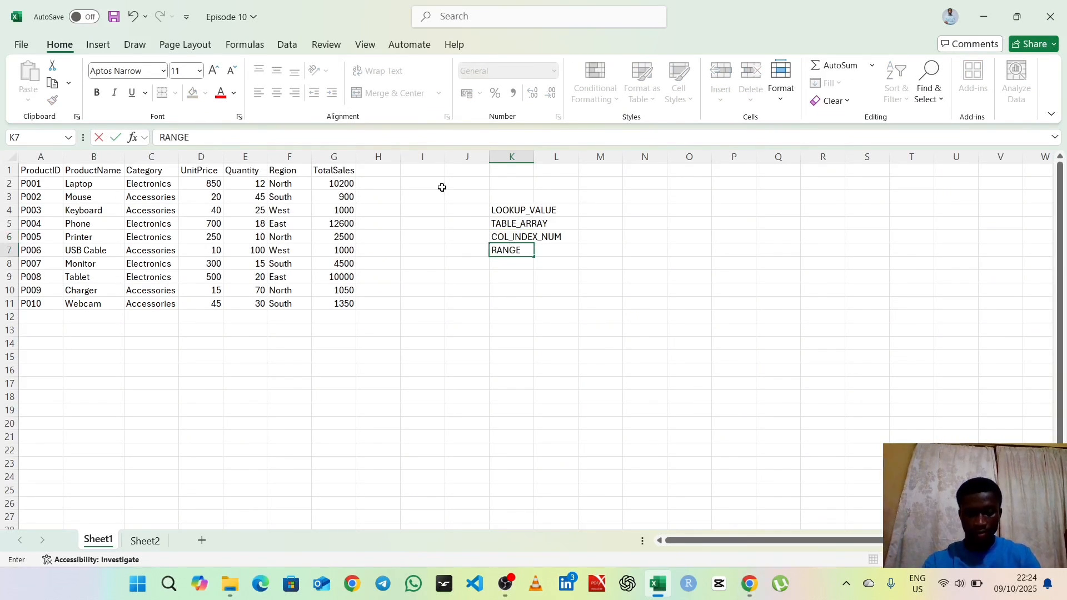
{"action": "type", "text": "_LOO"}
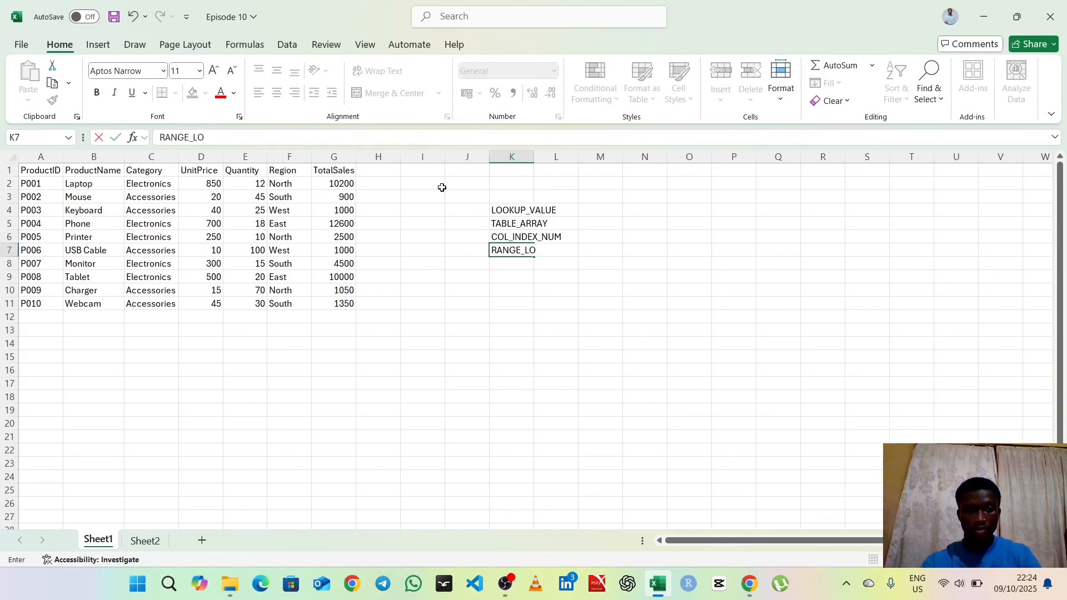
{"action": "type", "text": "KU"}
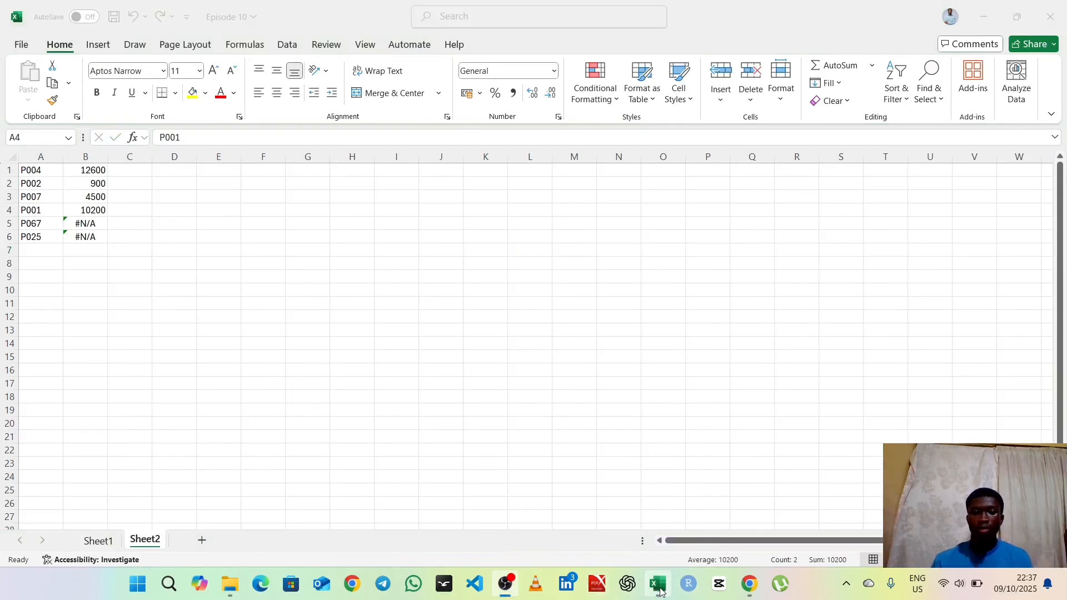
Step: Switch to the Excel workbook window showing the product ID list on Sheet2
{"action": "left_click", "coordinate": [660, 590]}
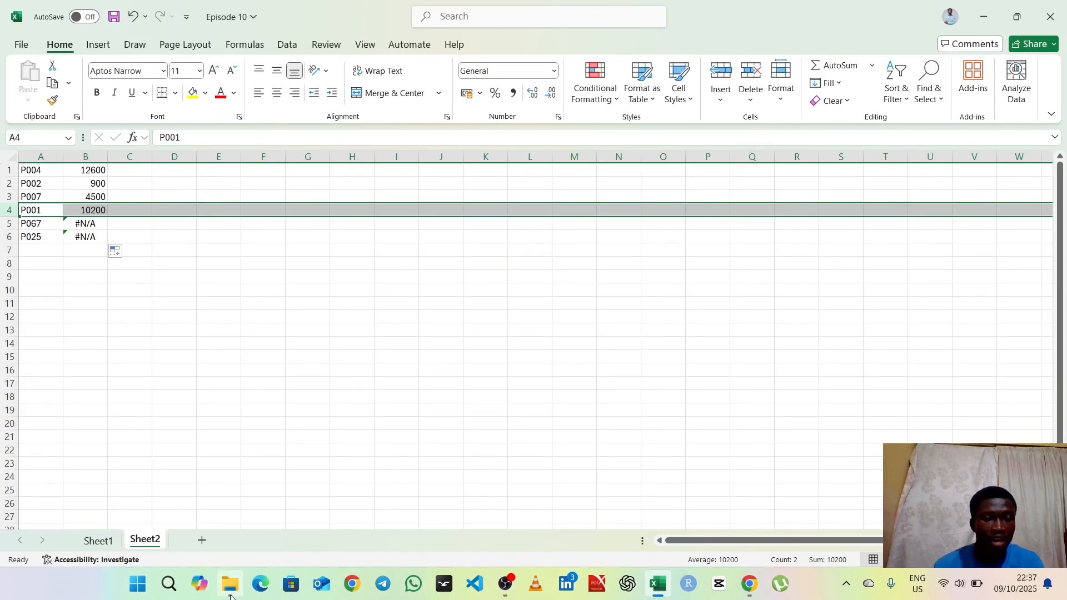
{"action": "mouse_move", "coordinate": [230, 584]}
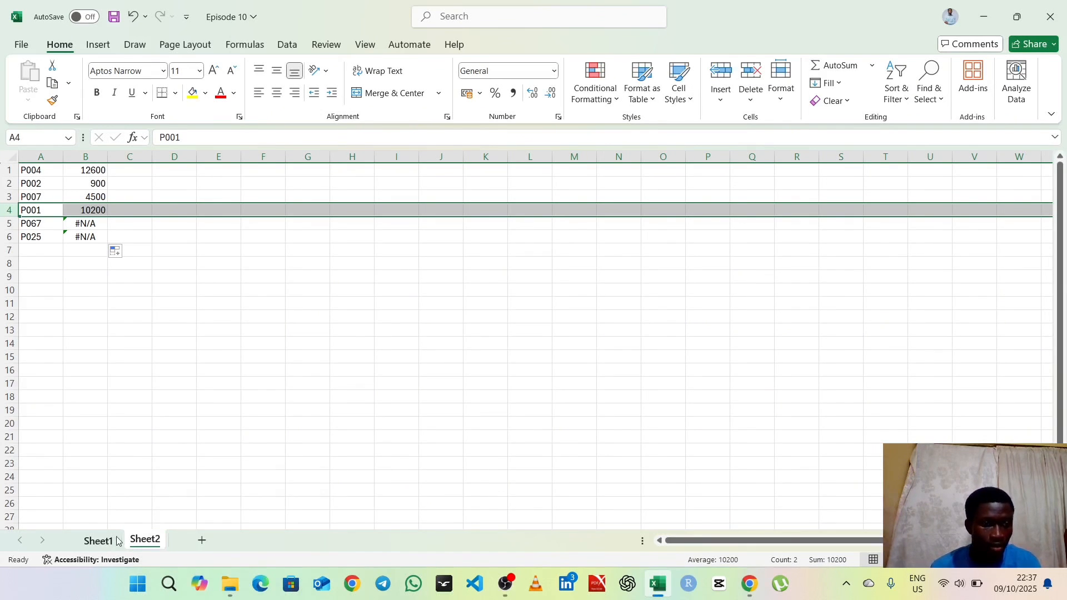
Step: In Sheet2 cell B1, insert an opening IFERROR( before the existing VLOOKUP formula
{"action": "left_click", "coordinate": [96, 542]}
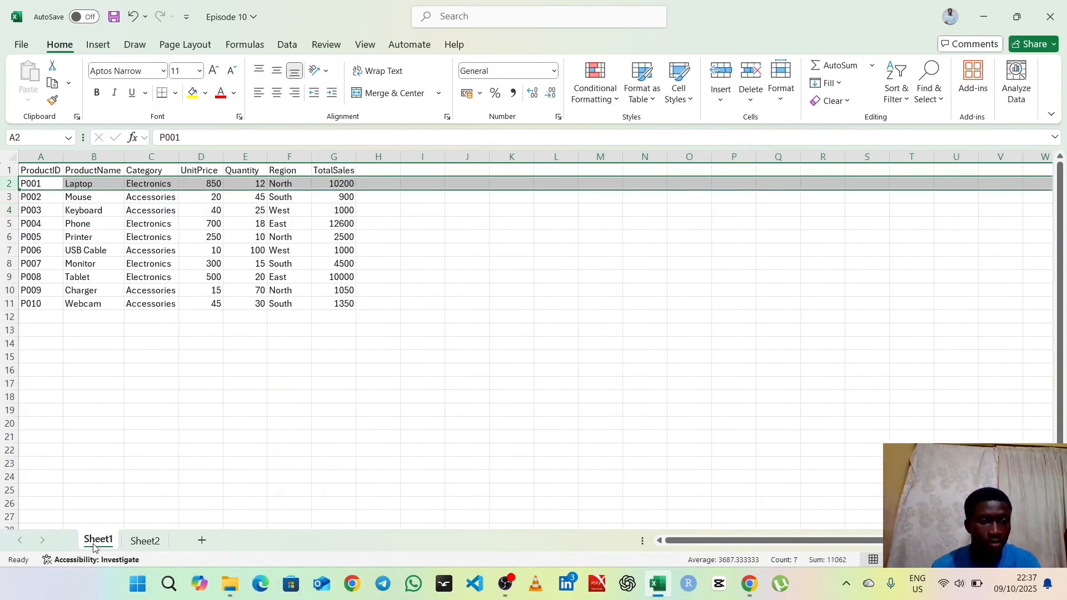
{"action": "left_click", "coordinate": [144, 541]}
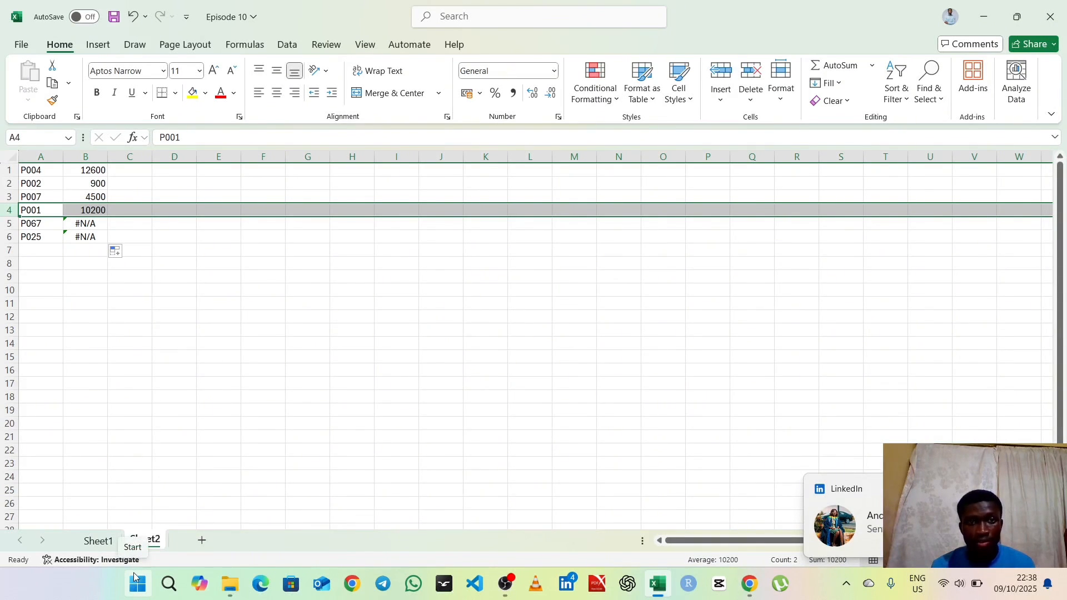
{"action": "double_click", "coordinate": [88, 169]}
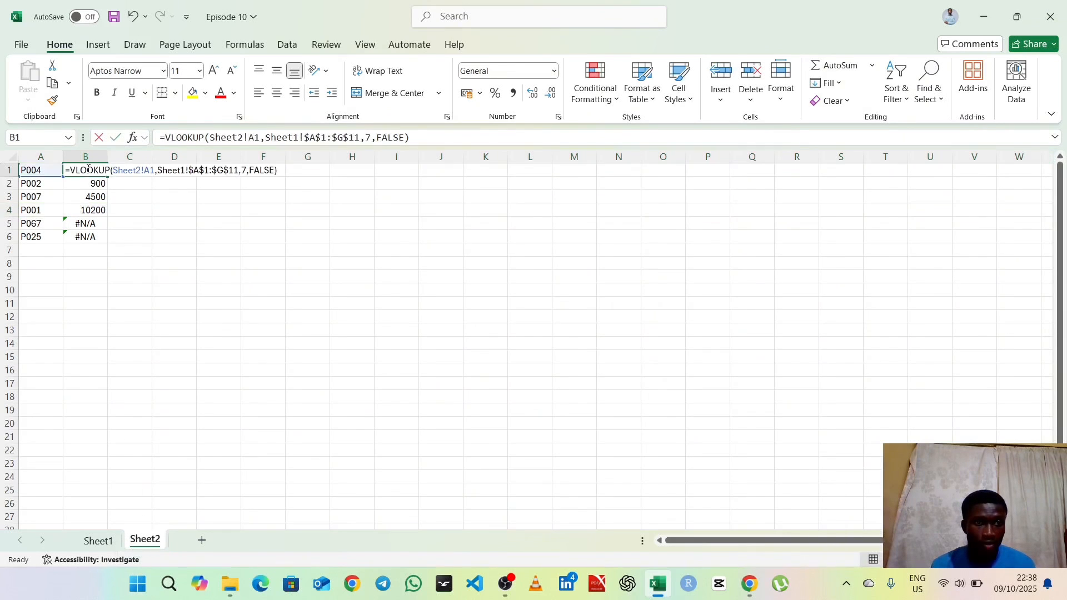
{"action": "left_click", "coordinate": [164, 136]}
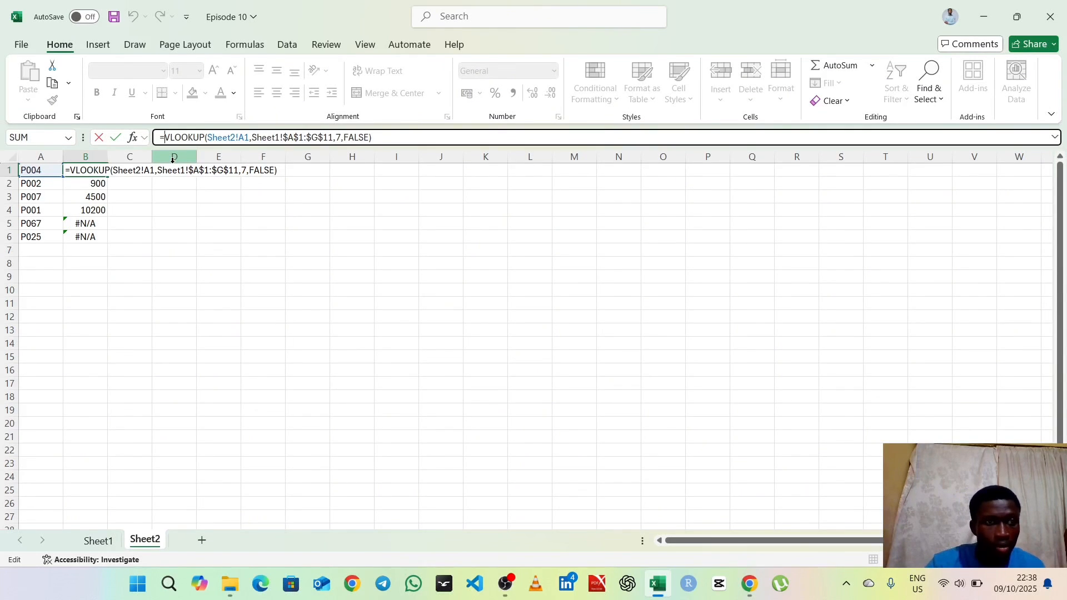
{"action": "type", "text": "IFE"}
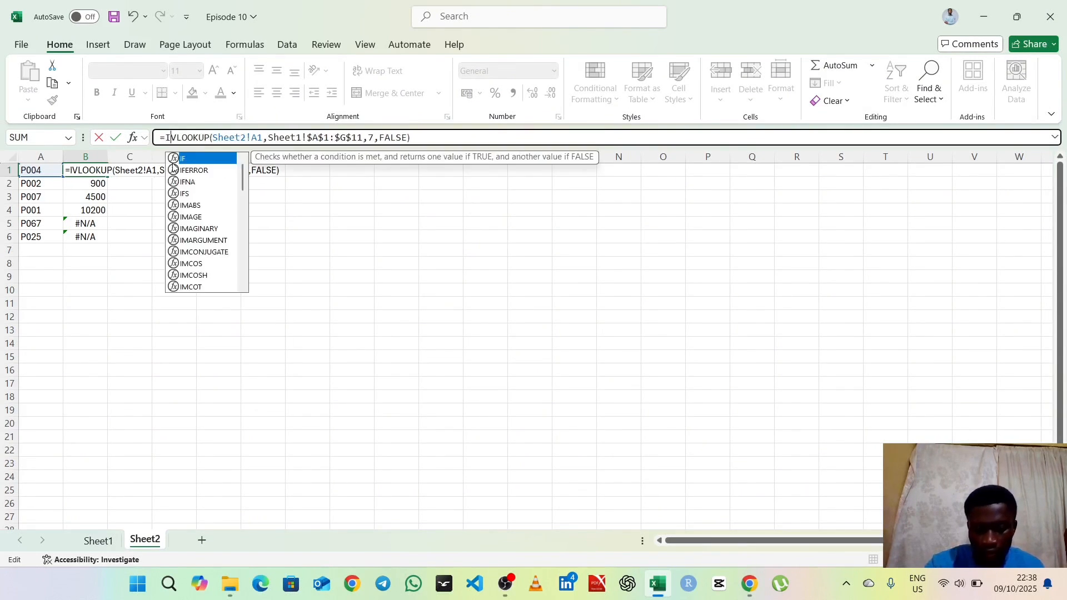
{"action": "type", "text": "RROR"}
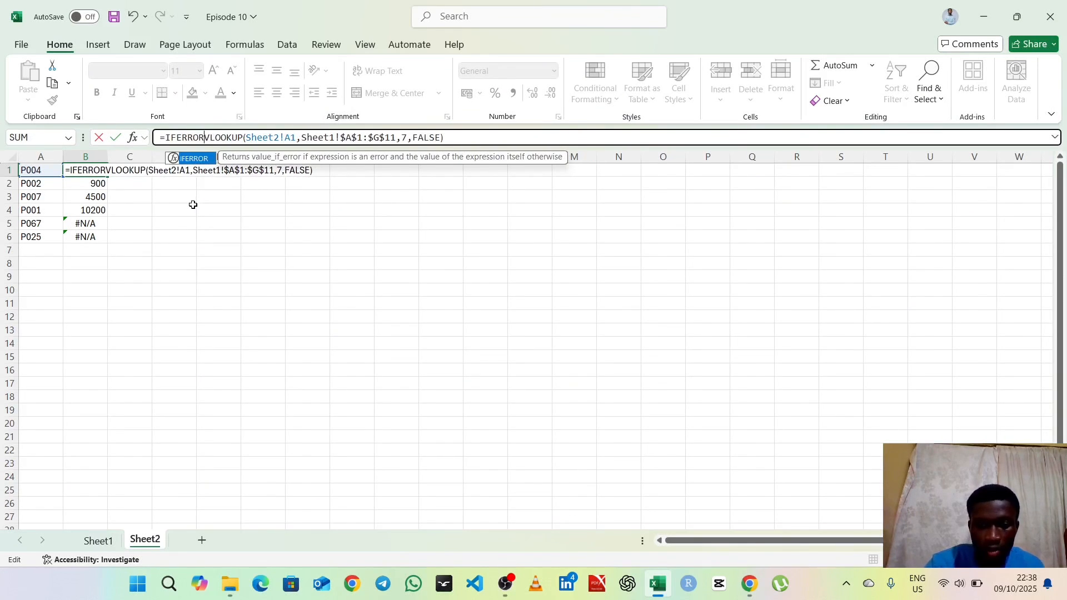
{"action": "type", "text": "("}
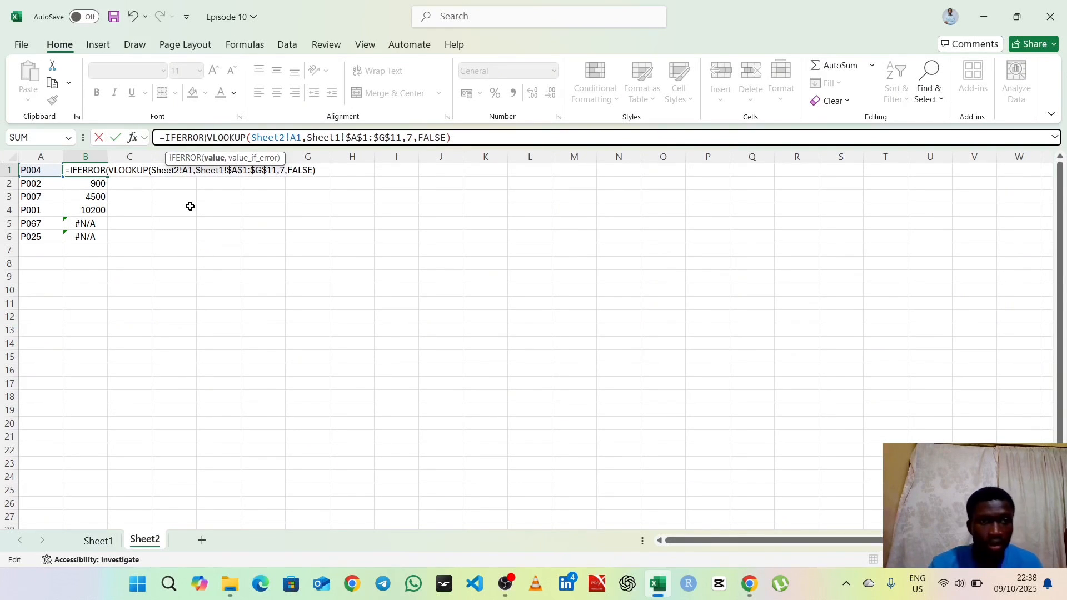
Step: Complete the IFERROR formula in B1 with "Not Found" as the value_if_error argument and enter it
{"action": "key", "text": "Right"}
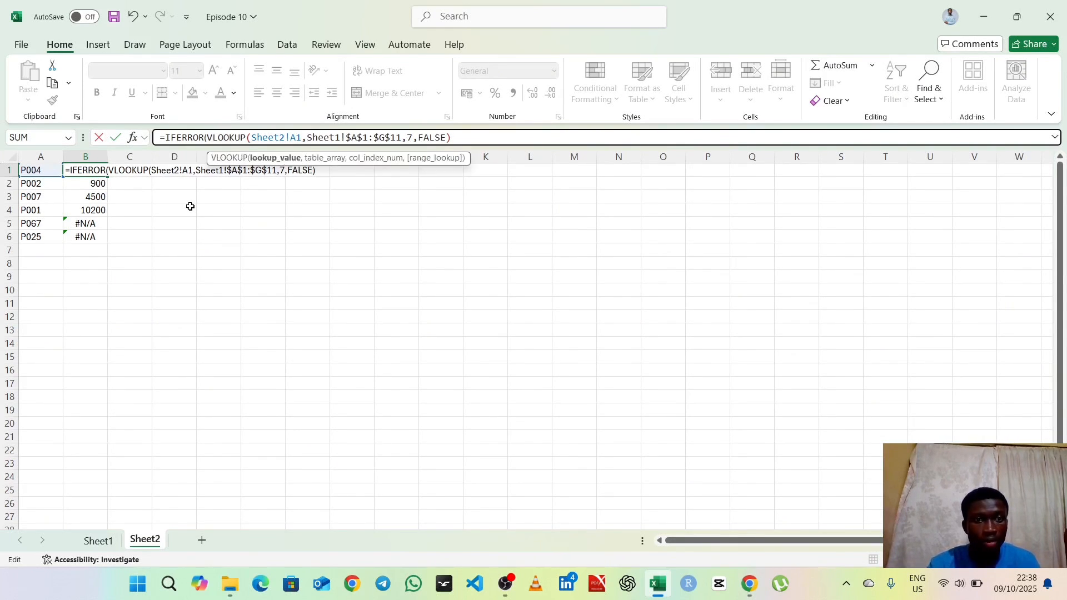
{"action": "key", "text": "Right"}
{"action": "key", "text": "Right"}
{"action": "key", "text": "Right"}
{"action": "key", "text": "Right"}
{"action": "key", "text": "Right"}
{"action": "key", "text": "Right"}
{"action": "key", "text": "Right"}
{"action": "key", "text": "Right"}
{"action": "key", "text": "Right"}
{"action": "key", "text": "Right"}
{"action": "key", "text": "Right"}
{"action": "key", "text": "Right"}
{"action": "key", "text": "Right"}
{"action": "key", "text": "Right"}
{"action": "key", "text": "Right"}
{"action": "key", "text": "Right"}
{"action": "key", "text": "Right"}
{"action": "key", "text": "Right"}
{"action": "key", "text": "Right"}
{"action": "key", "text": "Right"}
{"action": "key", "text": "Right"}
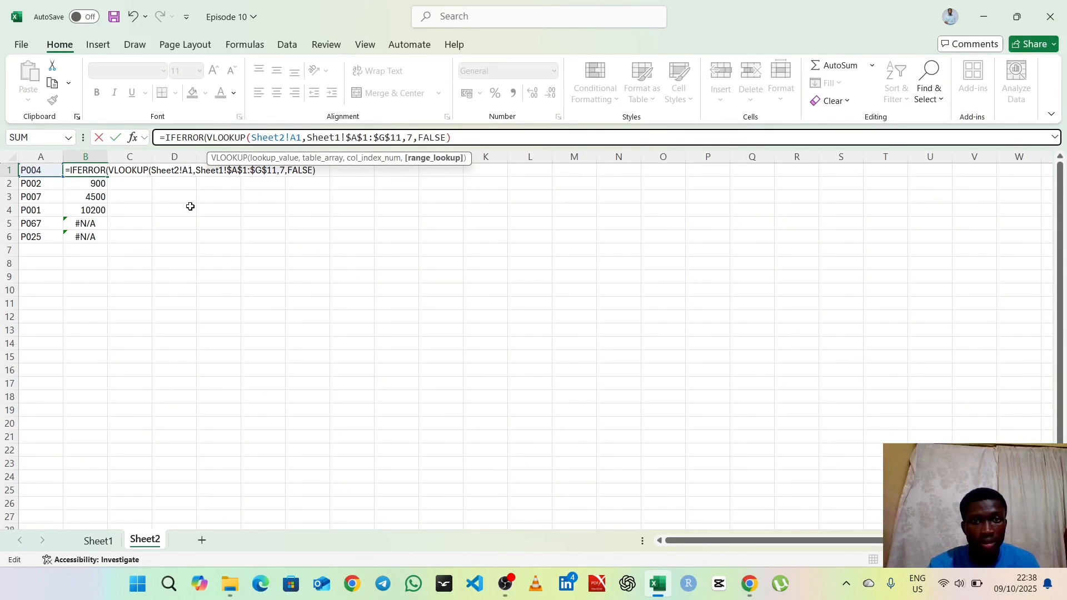
{"action": "key", "text": "Right"}
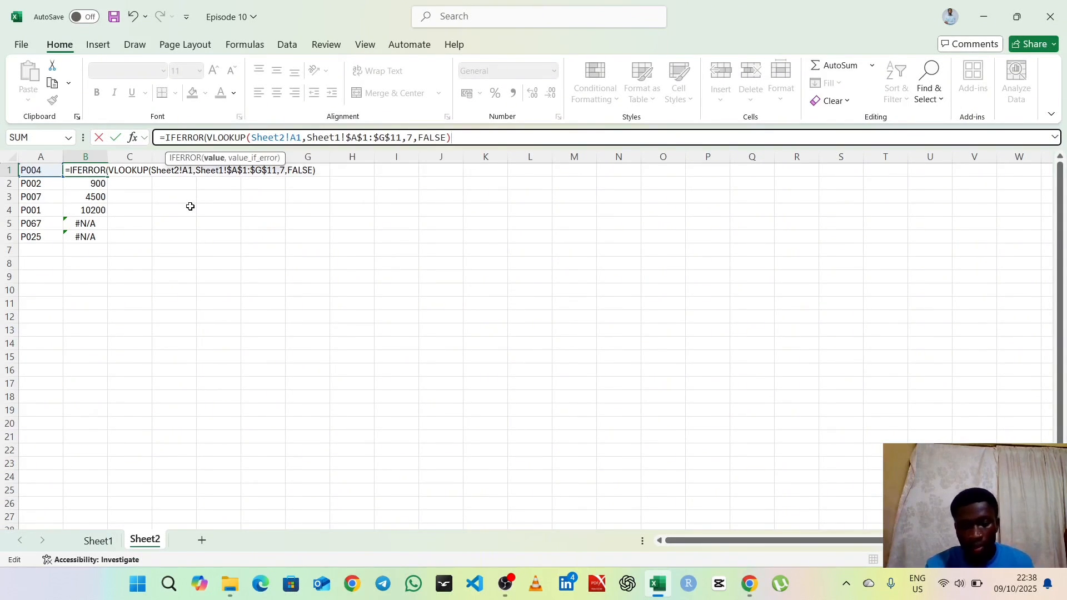
{"action": "type", "text": ","}
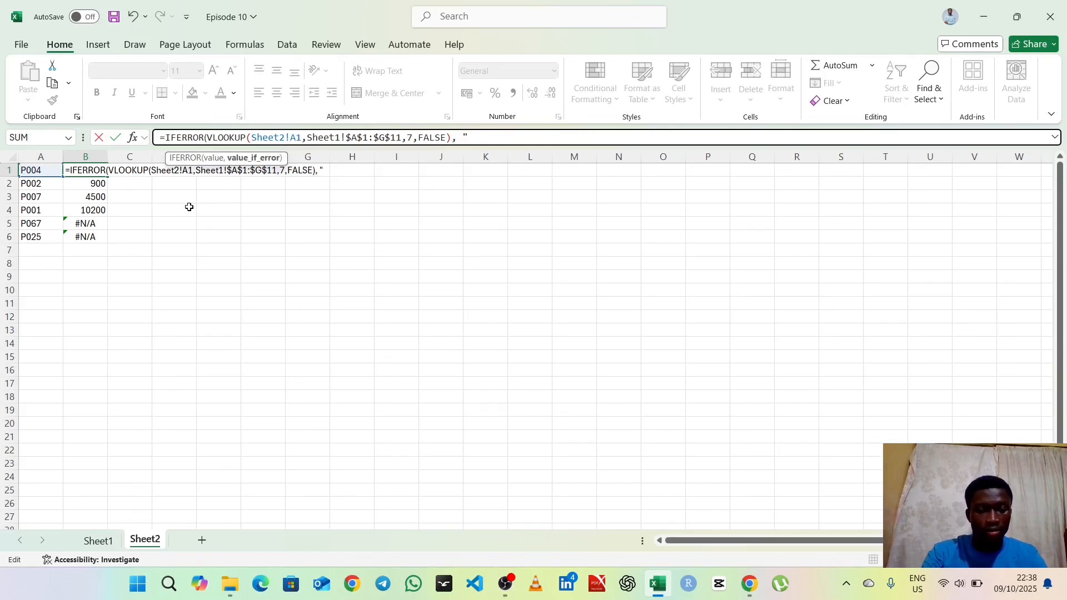
{"action": "type", "text": "\""}
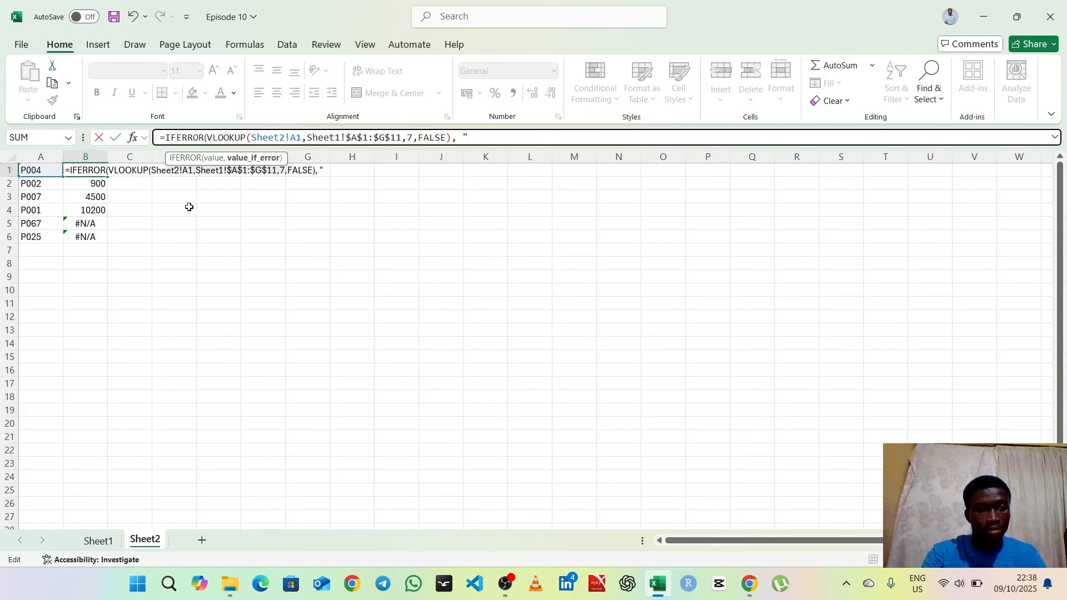
{"action": "type", "text": "Not "}
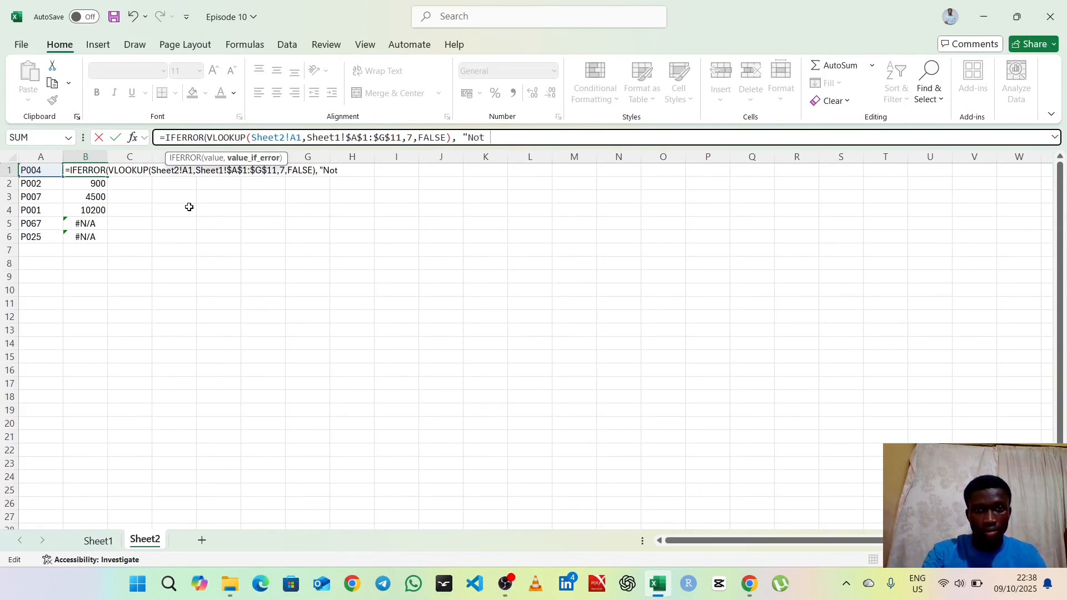
{"action": "type", "text": "Found"}
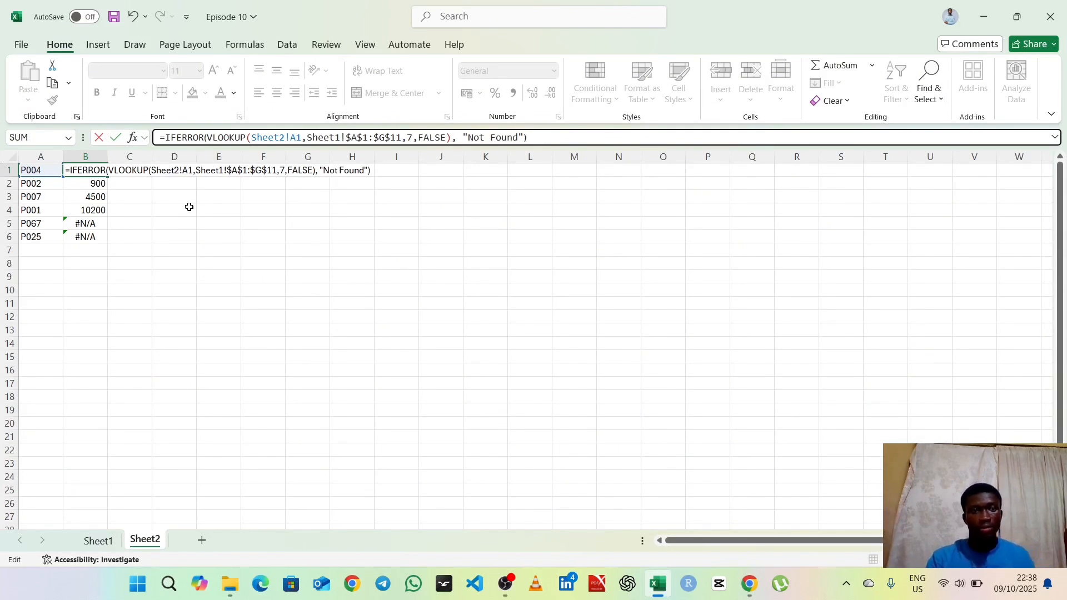
{"action": "key", "text": "Return"}
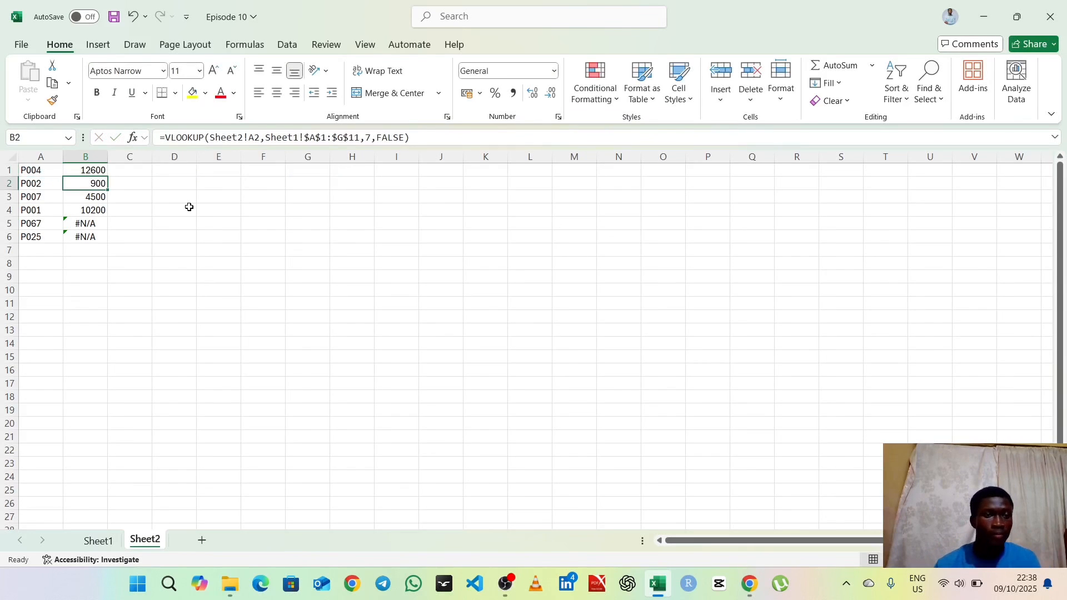
Step: Fill the IFERROR formula from cell B1 down to B6 beside the product IDs
{"action": "left_click", "coordinate": [94, 169]}
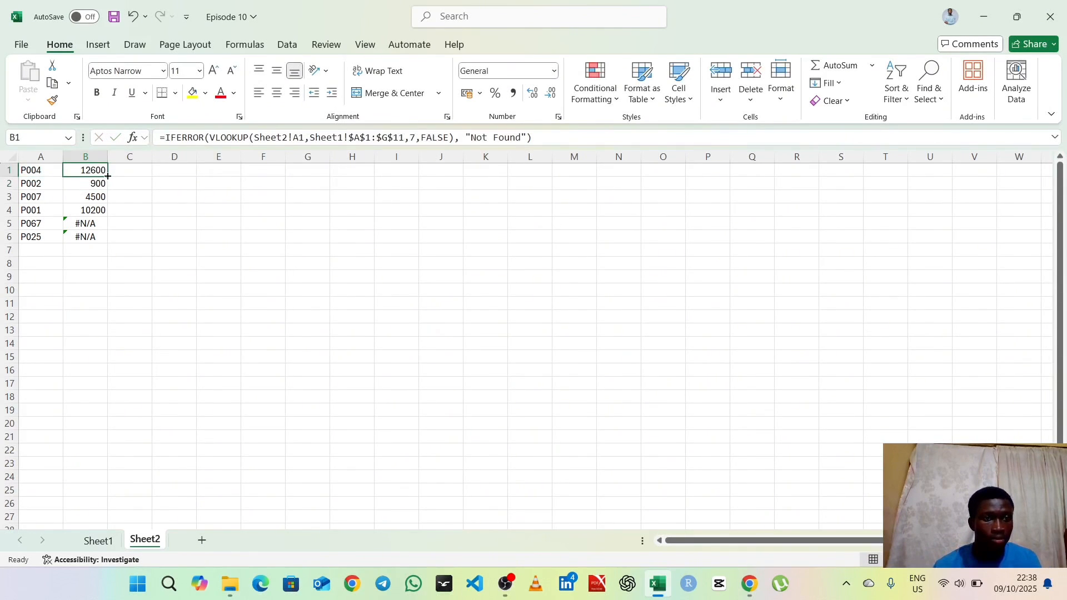
{"action": "double_click", "coordinate": [107, 176]}
{"action": "left_click", "coordinate": [163, 221]}
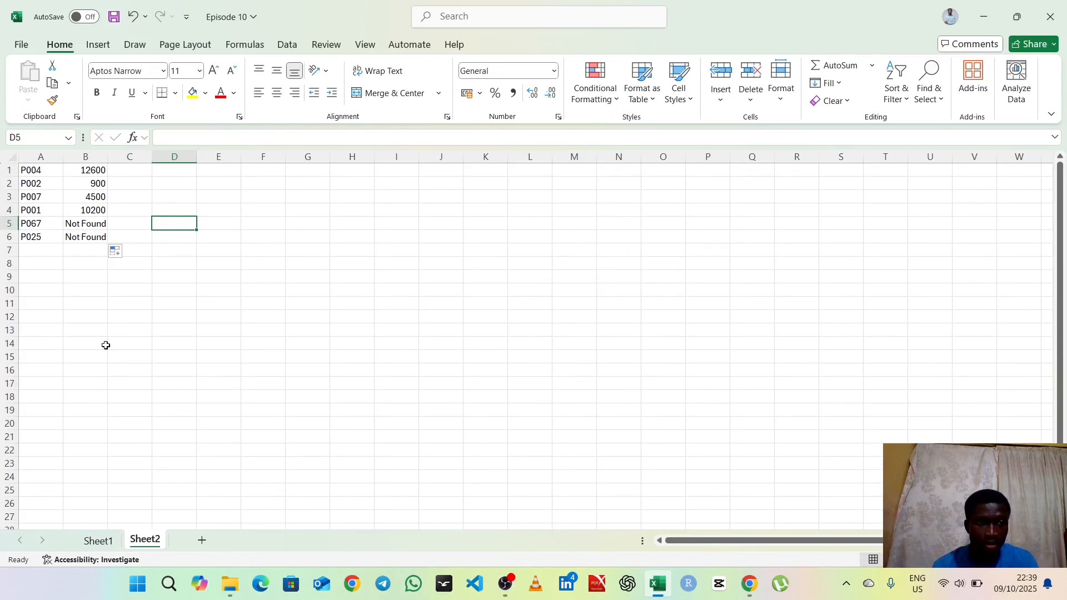
{"action": "left_click", "coordinate": [30, 249]}
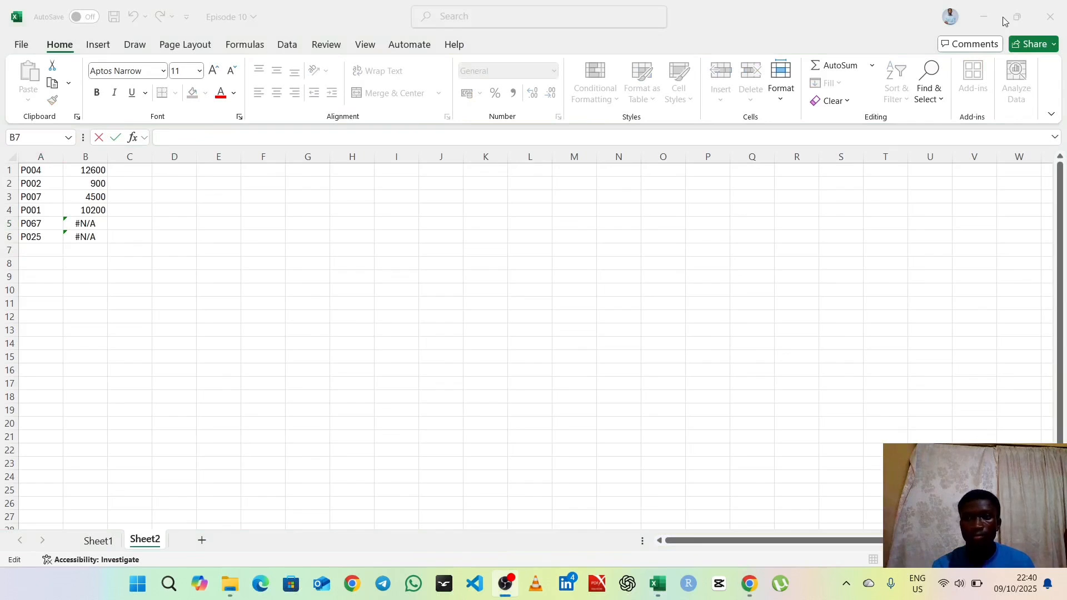
Step: Examine the product table on Sheet1, including its ProductID and TotalSales columns, and return to Sheet2
{"action": "left_click", "coordinate": [988, 8]}
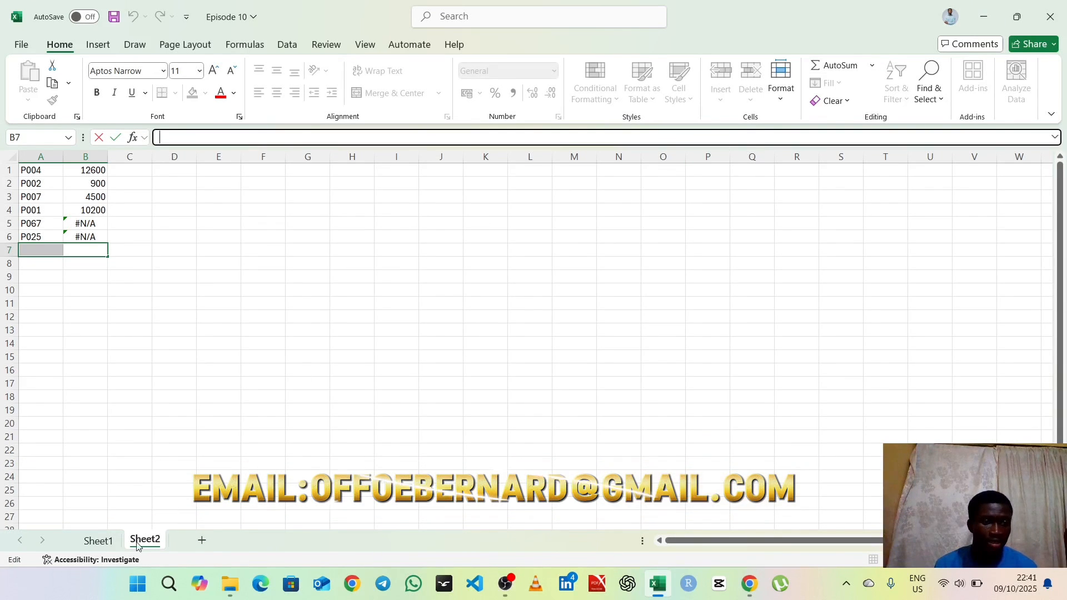
{"action": "left_click", "coordinate": [98, 541]}
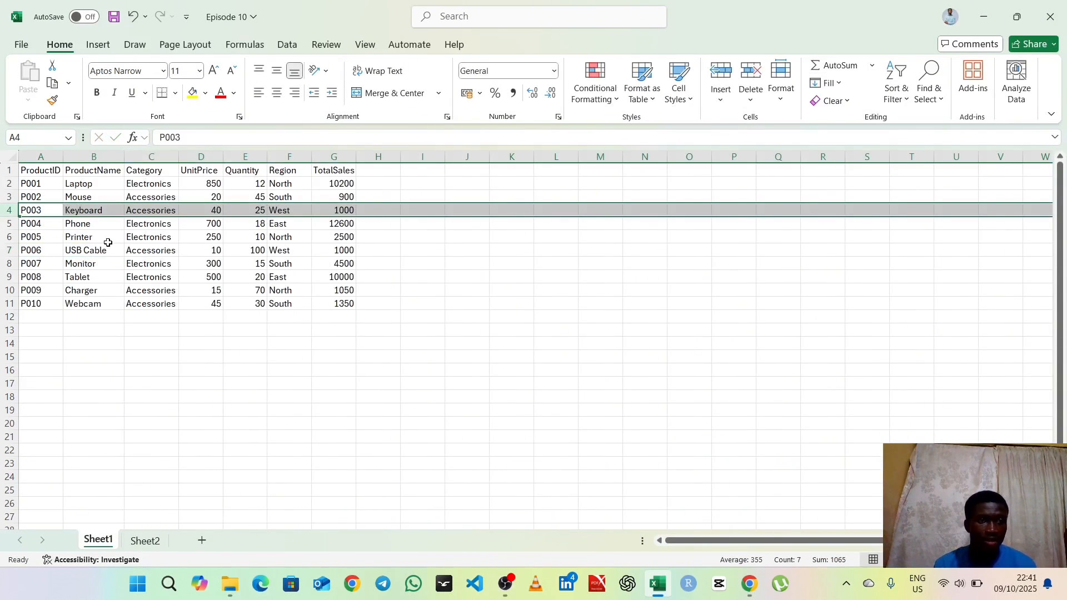
{"action": "left_click", "coordinate": [225, 277]}
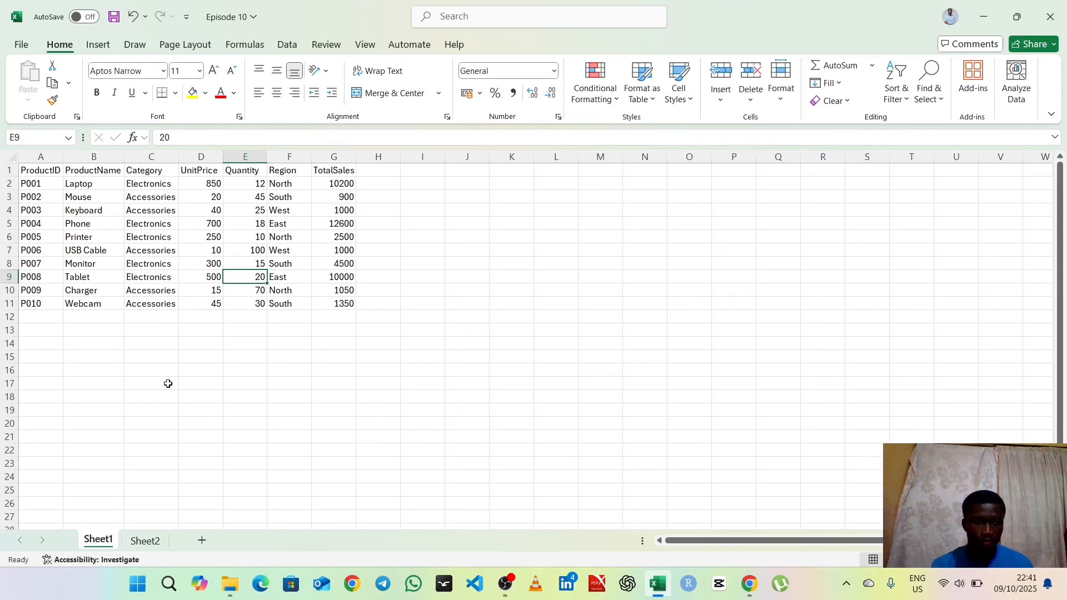
{"action": "left_click", "coordinate": [145, 540]}
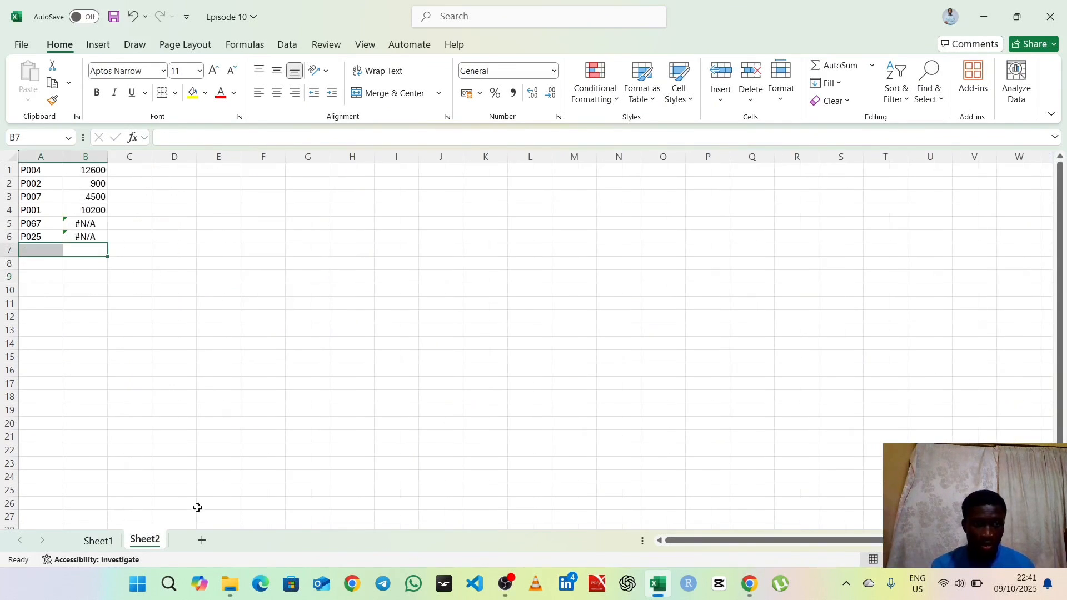
Step: Start wrapping the VLOOKUP formula in Sheet2 cell B1 by adding IFERROR( in front of it
{"action": "left_click", "coordinate": [84, 170]}
{"action": "left_click", "coordinate": [155, 138]}
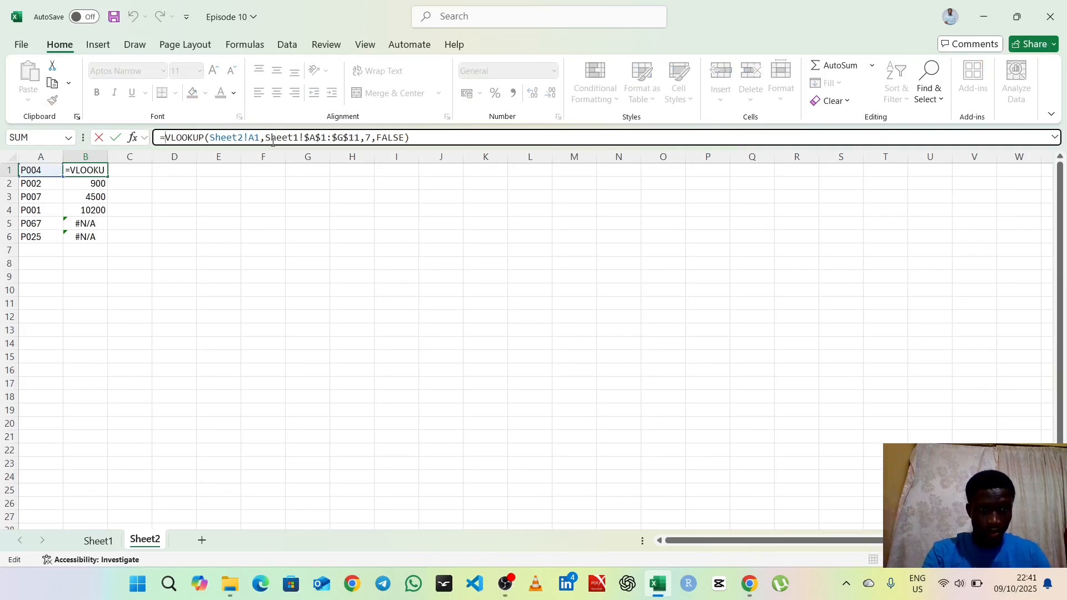
{"action": "type", "text": "IFF"}
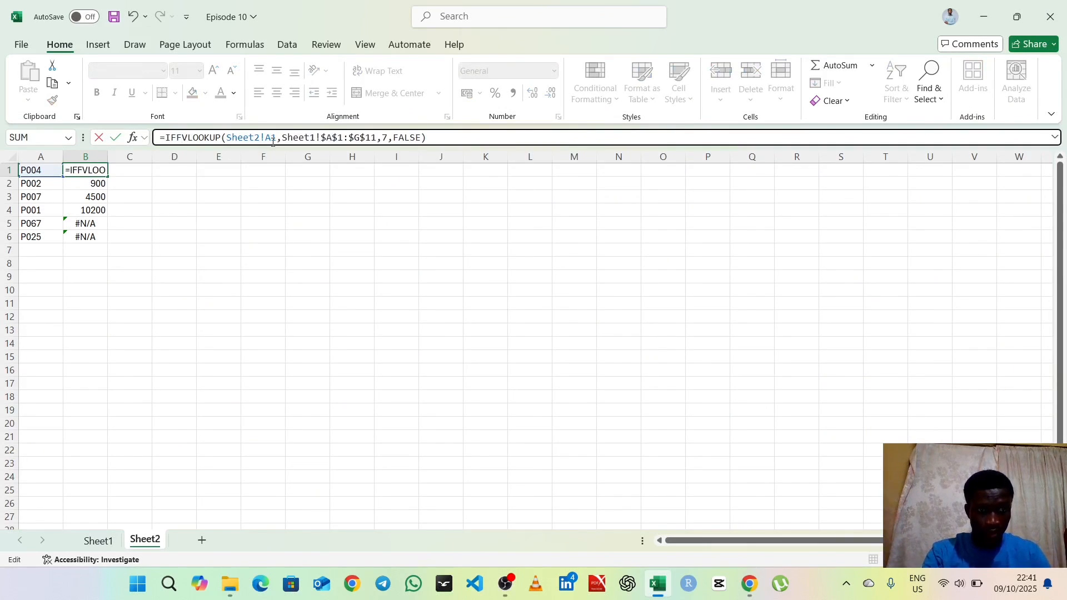
{"action": "key", "text": "BackSpace"}
{"action": "type", "text": "ERROR"}
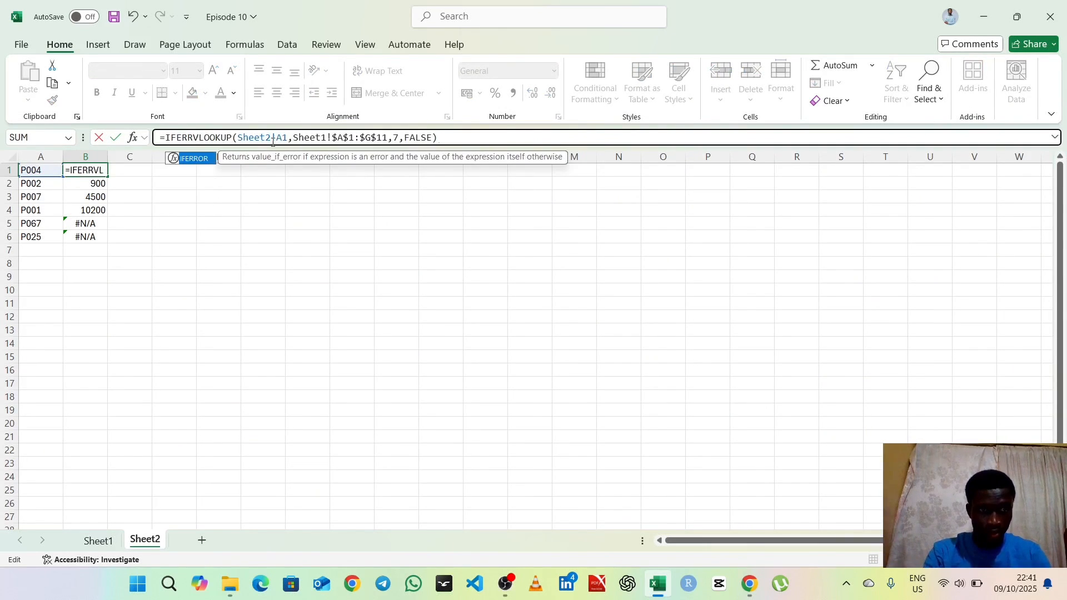
{"action": "type", "text": "("}
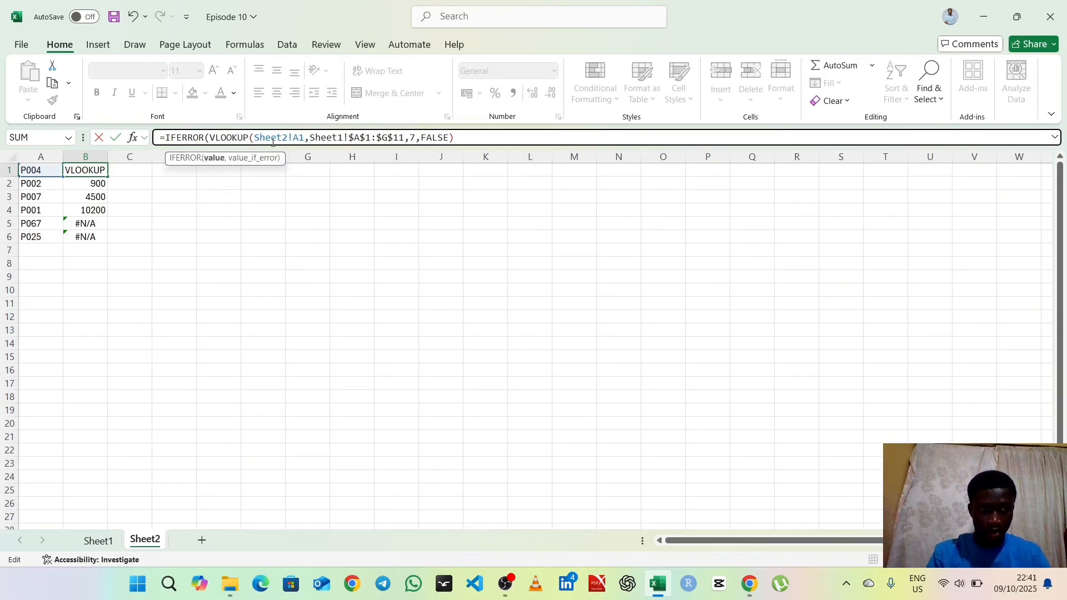
Step: Add "Not Found" as the value_if_error argument after the VLOOKUP in B1, close the IFERROR function and enter the formula
{"action": "left_click", "coordinate": [459, 137]}
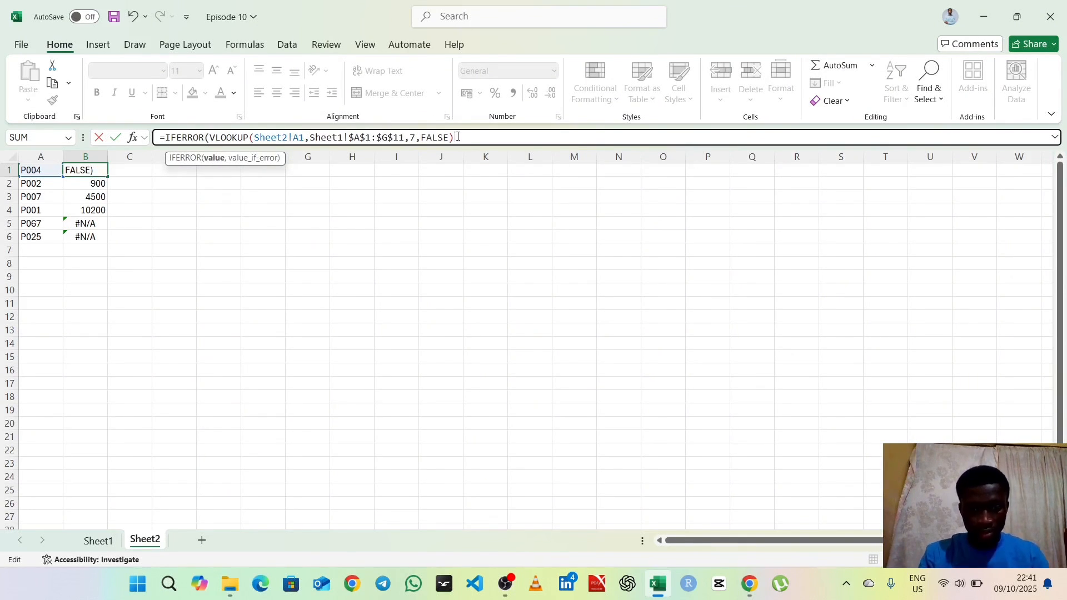
{"action": "type", "text": ","}
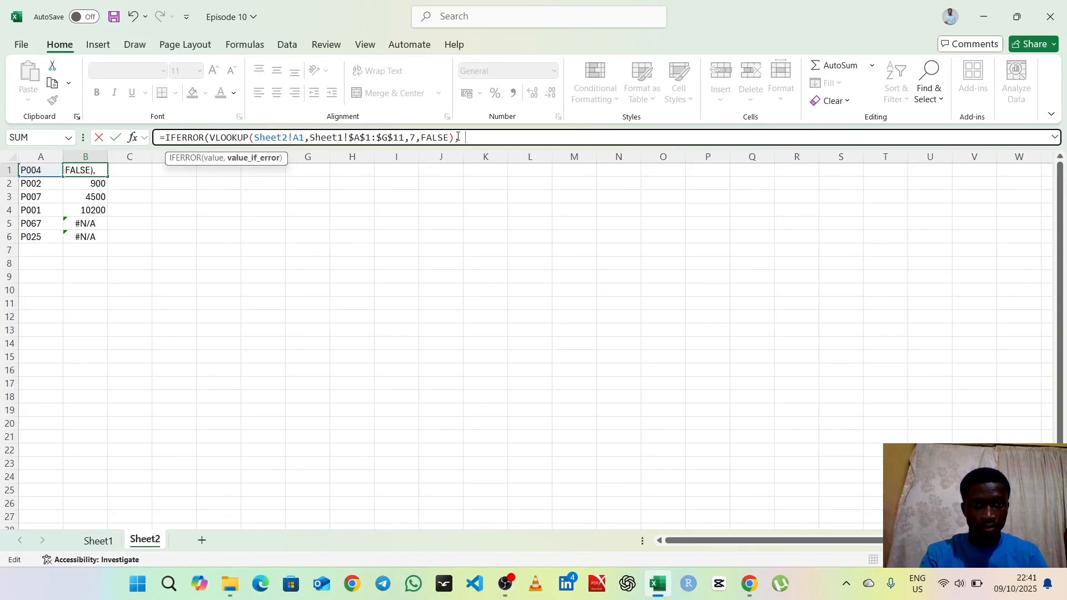
{"action": "type", "text": " \""}
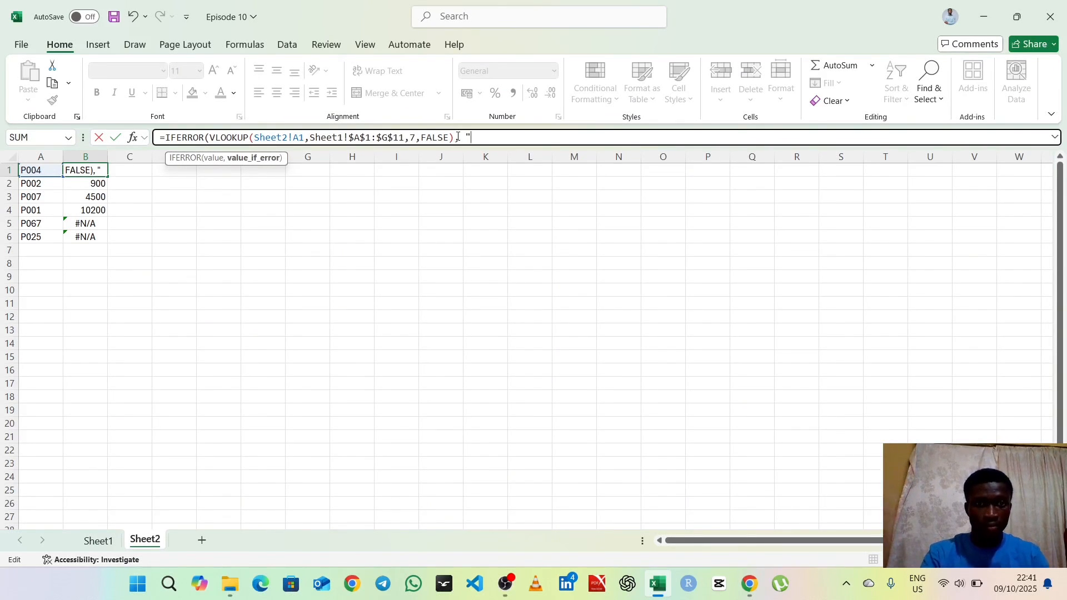
{"action": "type", "text": "\""}
{"action": "key", "text": "BackSpace"}
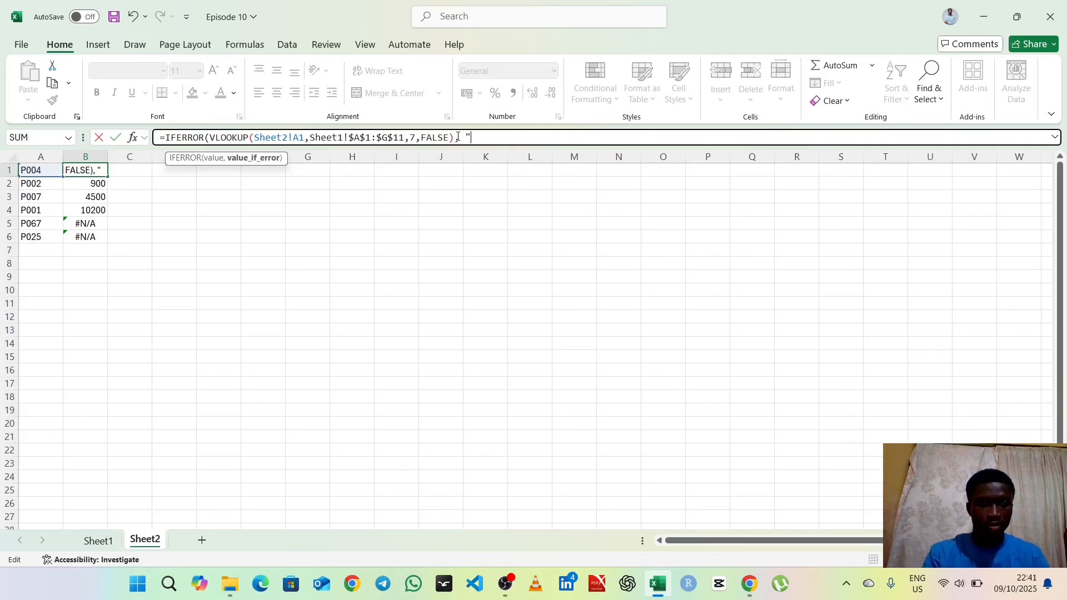
{"action": "type", "text": "Not "}
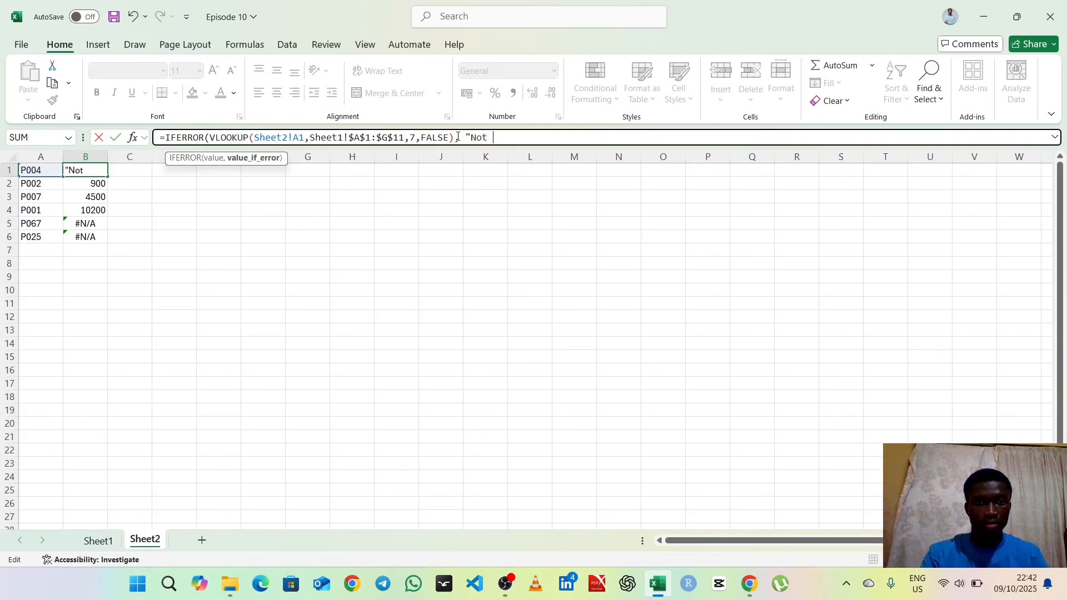
{"action": "type", "text": "Found:"}
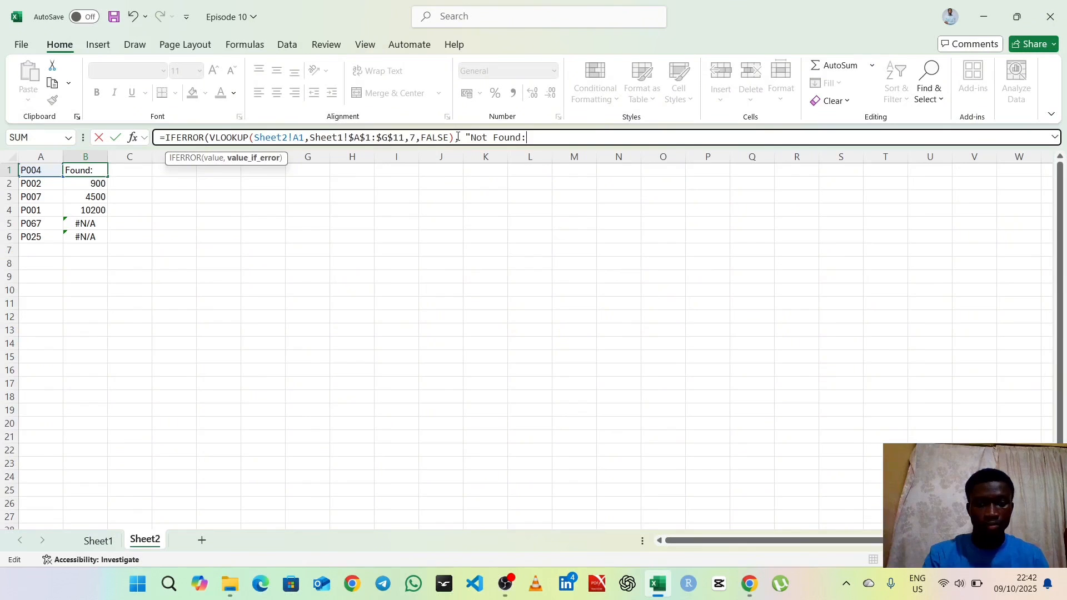
{"action": "key", "text": "BackSpace"}
{"action": "type", "text": "\""}
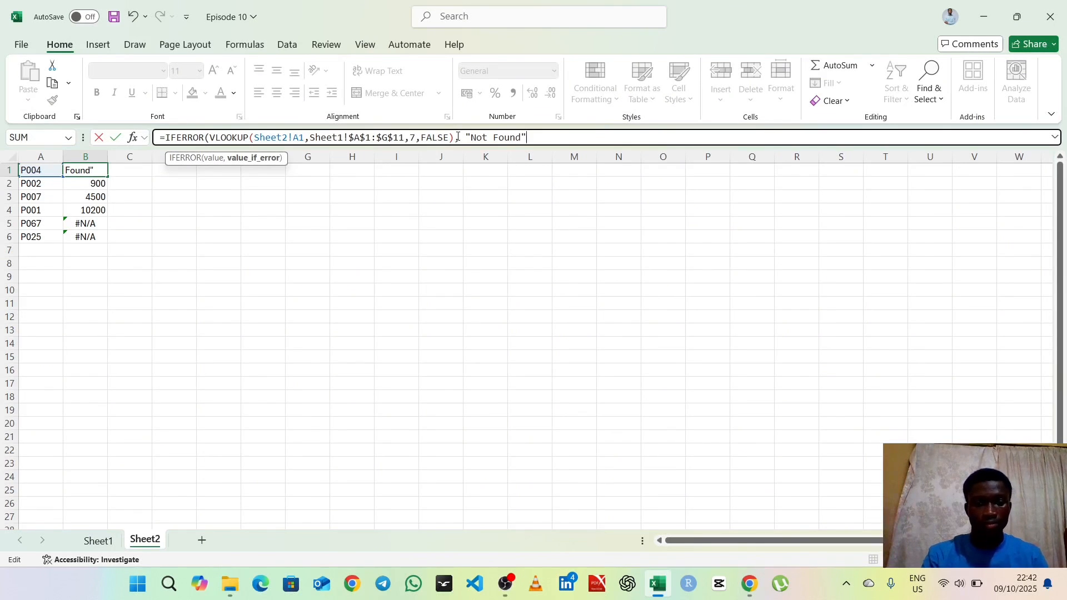
{"action": "type", "text": ")"}
{"action": "key", "text": "Return"}
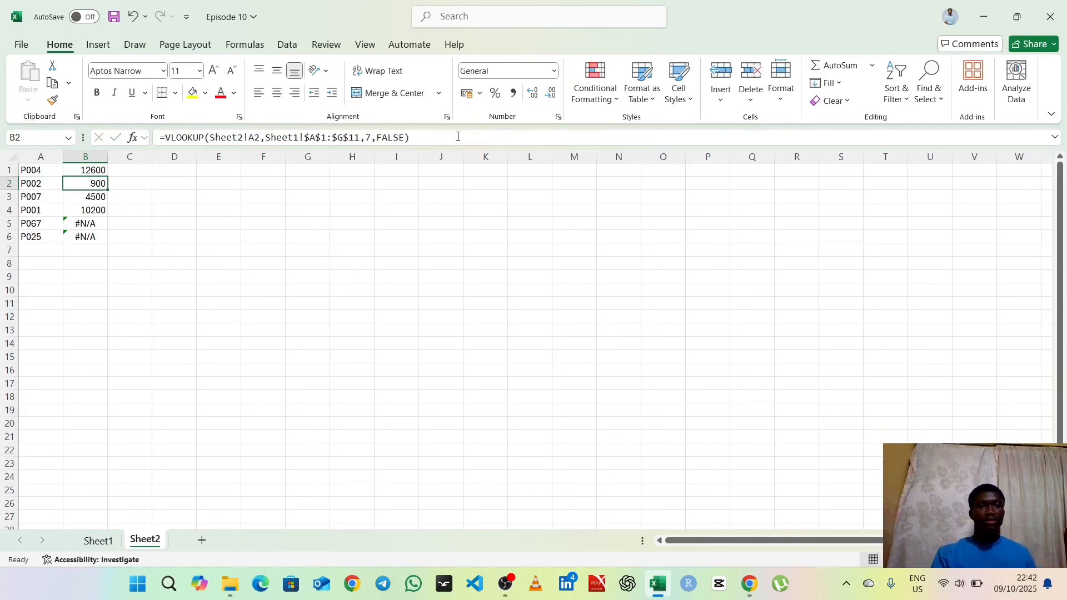
Step: Copy the IFERROR formula in Sheet2 cell B1 down through B6 to replace the plain VLOOKUP formulas
{"action": "left_click", "coordinate": [96, 172]}
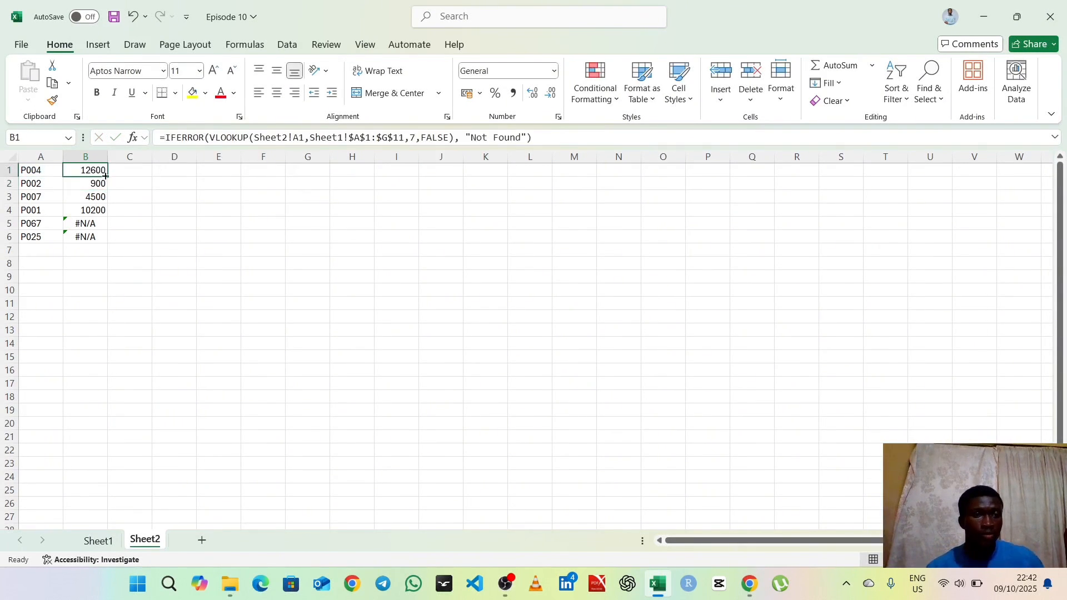
{"action": "double_click", "coordinate": [106, 176]}
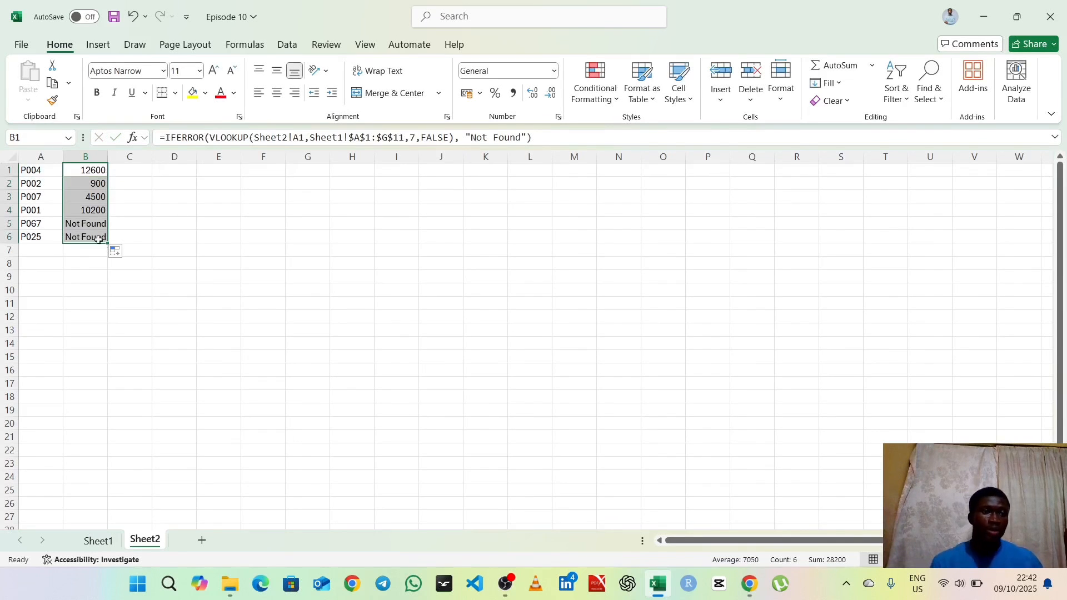
{"action": "left_click", "coordinate": [138, 221]}
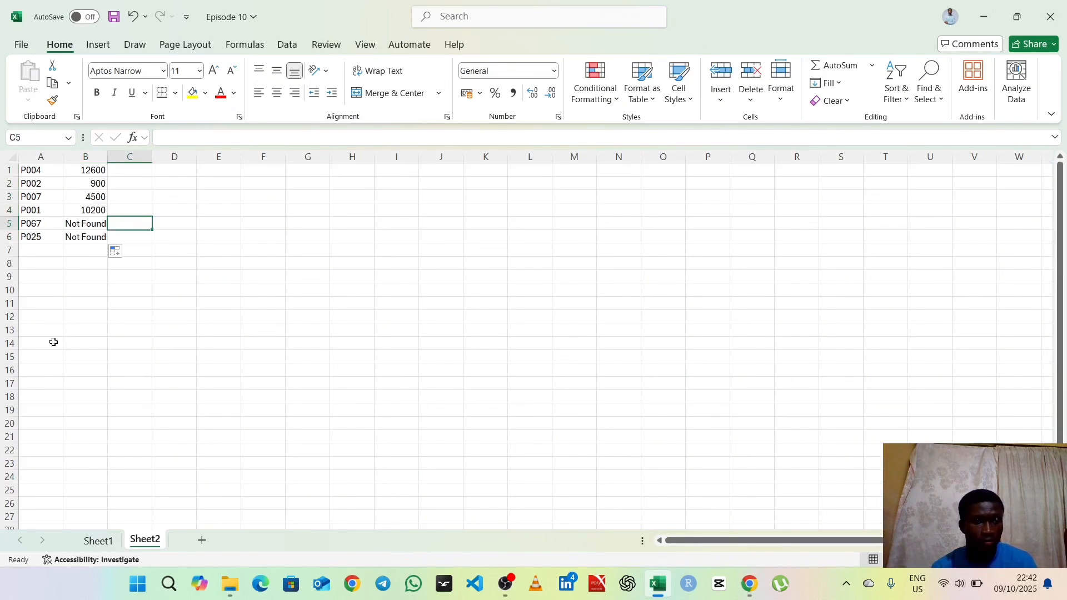
Step: Add product ID P003 in cell A7 and extend the IFERROR lookup formula from B1 down to B7
{"action": "left_click", "coordinate": [33, 250]}
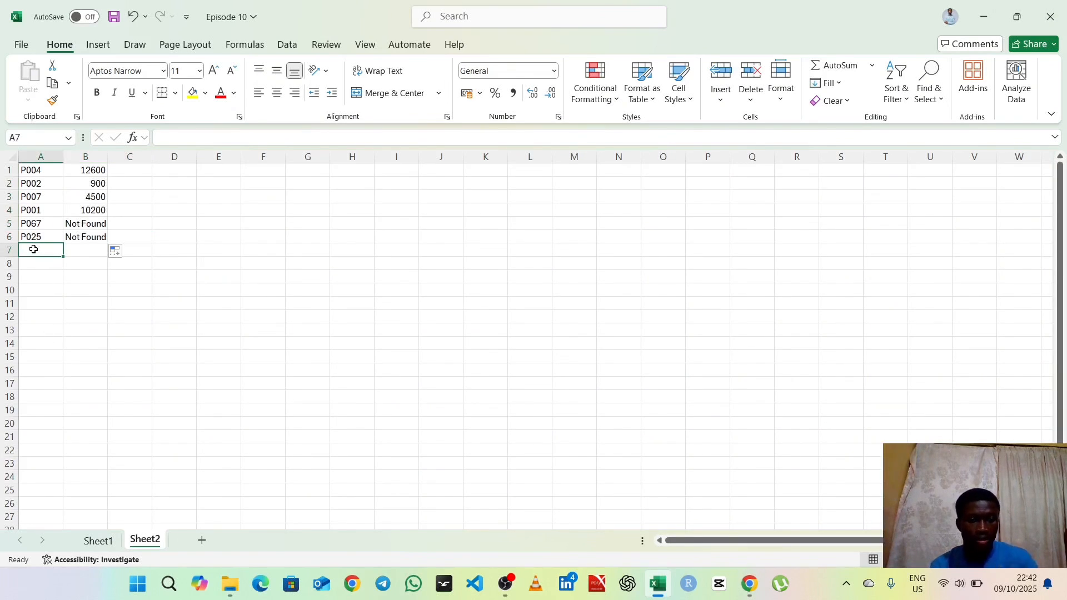
{"action": "type", "text": "P"}
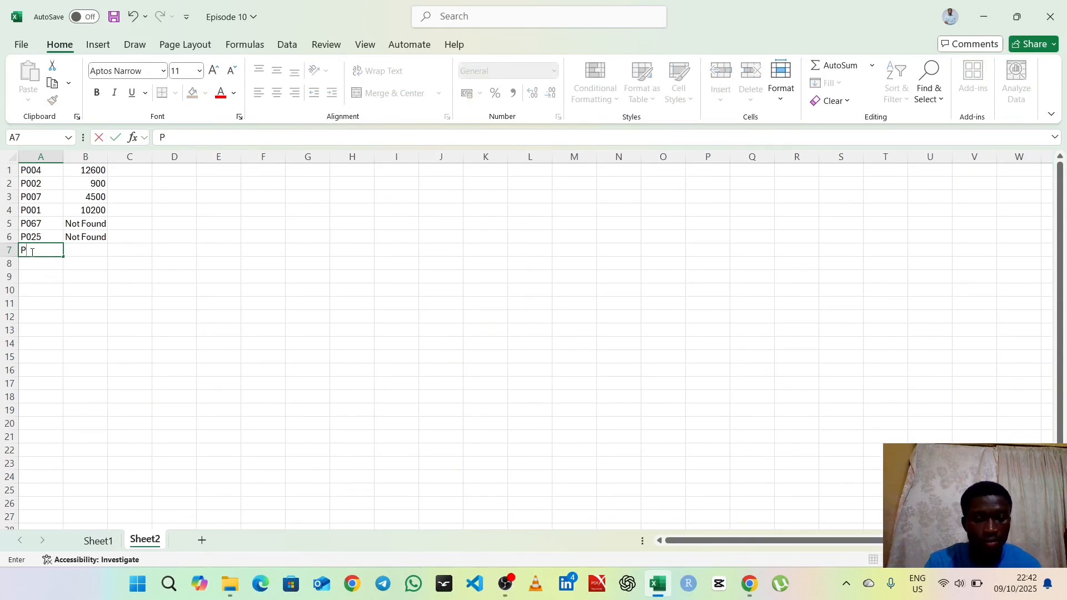
{"action": "type", "text": "003"}
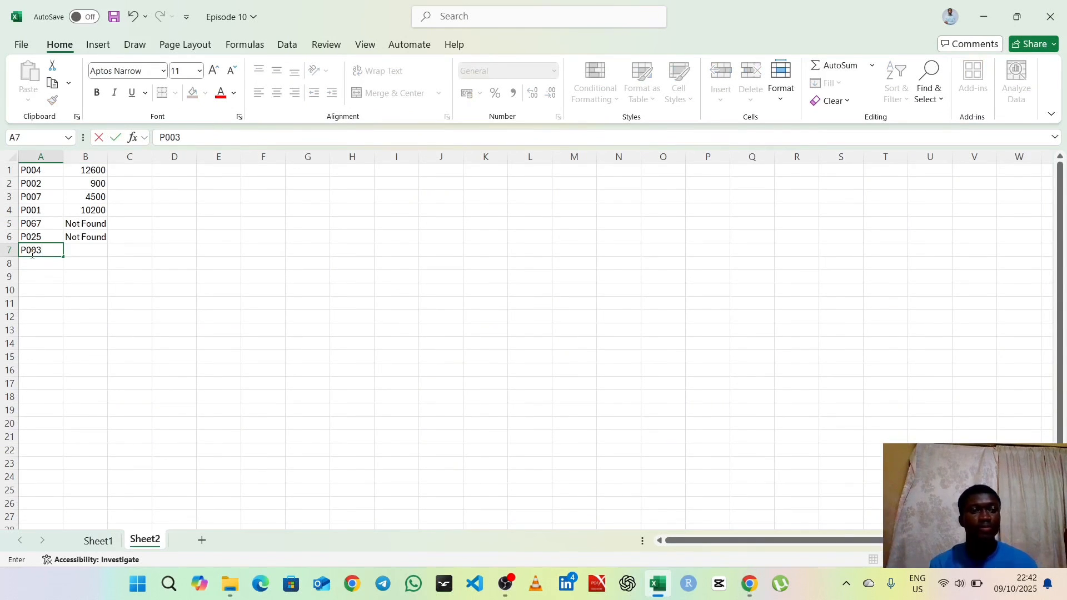
{"action": "left_click", "coordinate": [94, 175]}
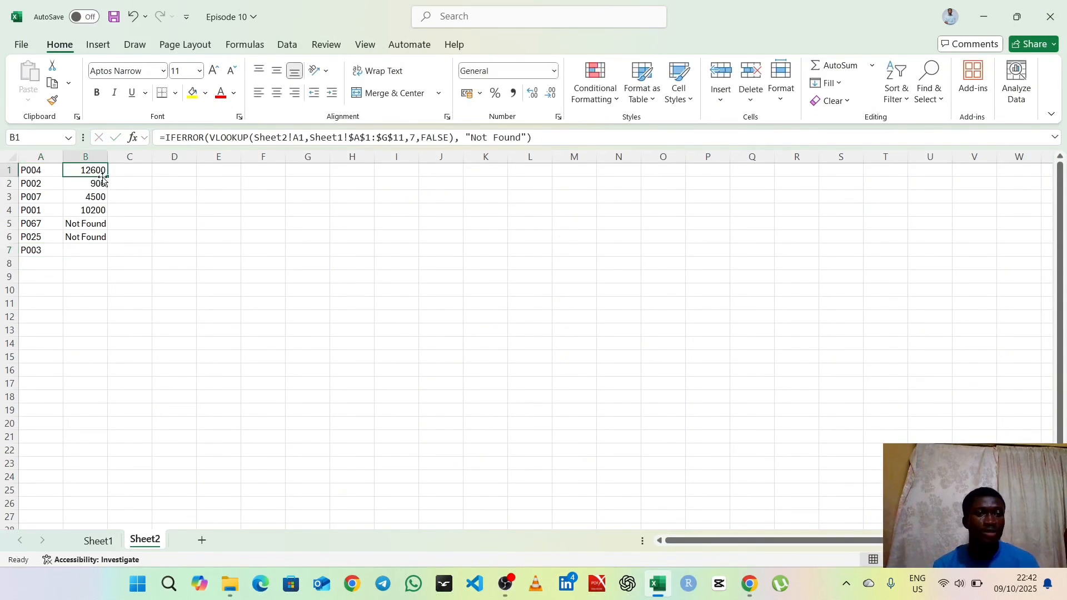
{"action": "left_click_drag", "start_coordinate": [108, 176], "coordinate": [114, 254]}
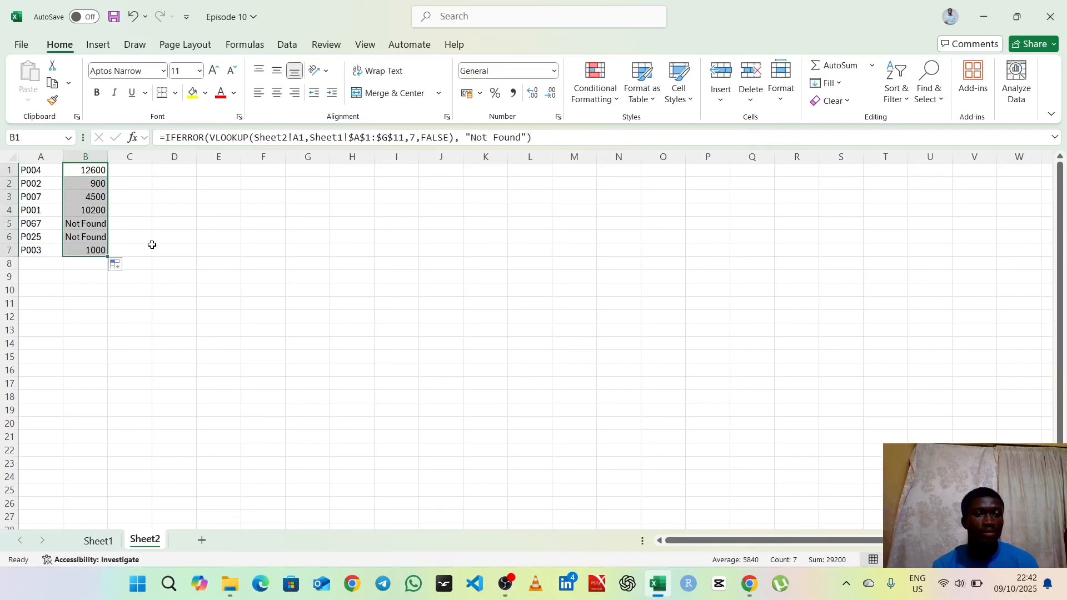
{"action": "left_click", "coordinate": [83, 248]}
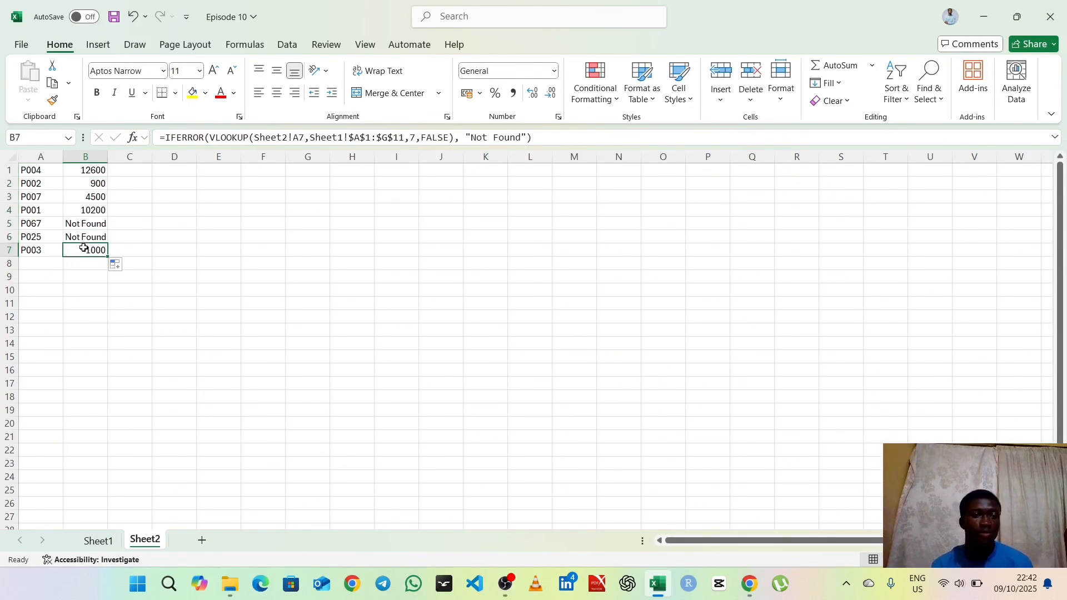
Step: Compare the P003 row of the Sheet1 product table with the Sheet2 lookup, review the IFERROR formula in B7 and return to Sheet1
{"action": "left_click", "coordinate": [98, 540]}
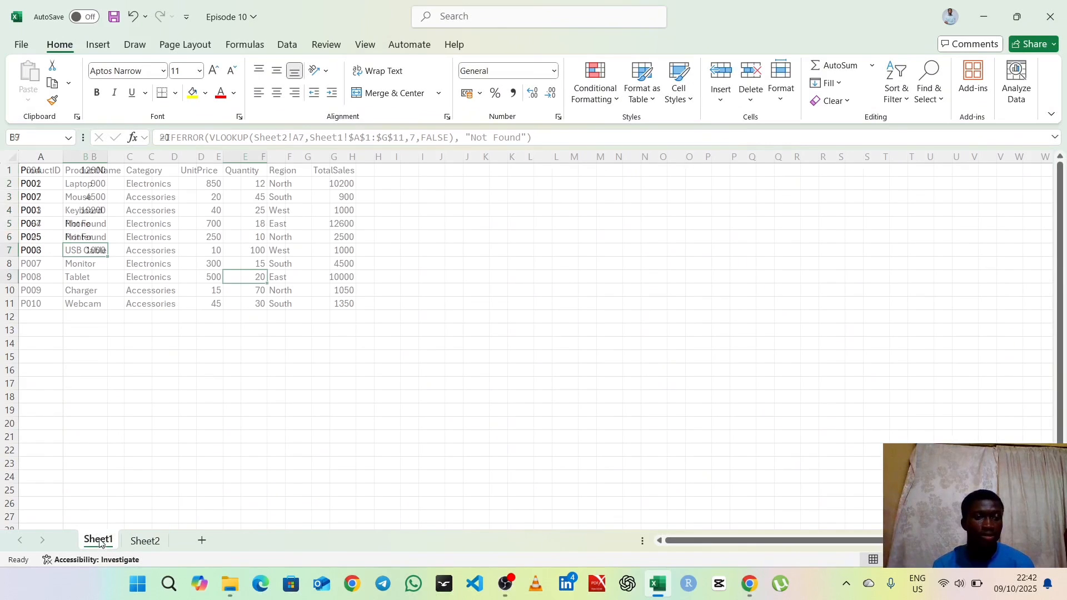
{"action": "left_click", "coordinate": [9, 214]}
{"action": "left_click", "coordinate": [3, 210]}
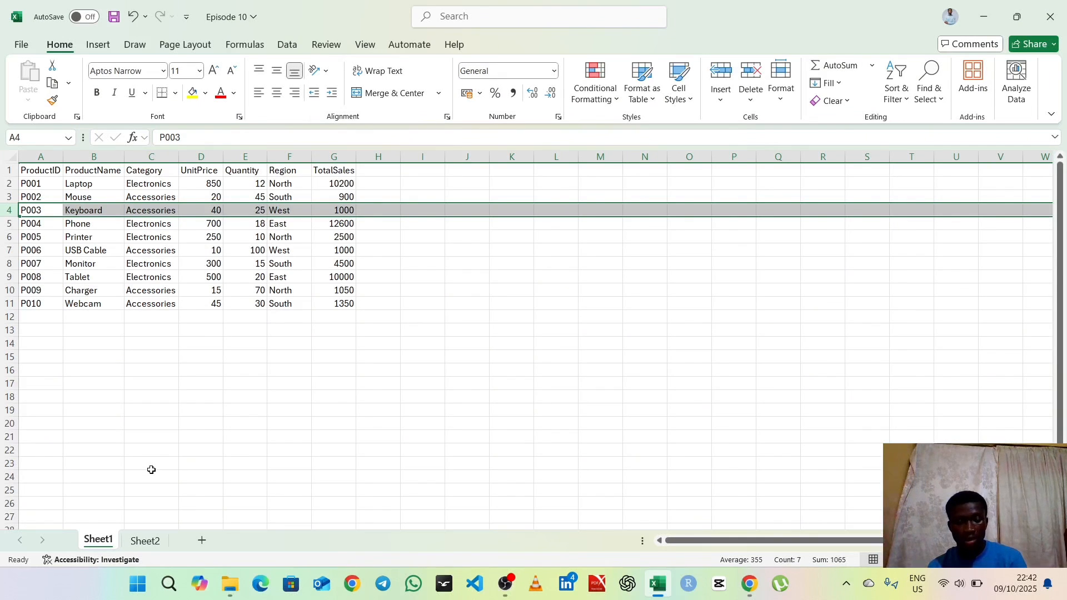
{"action": "left_click", "coordinate": [147, 541]}
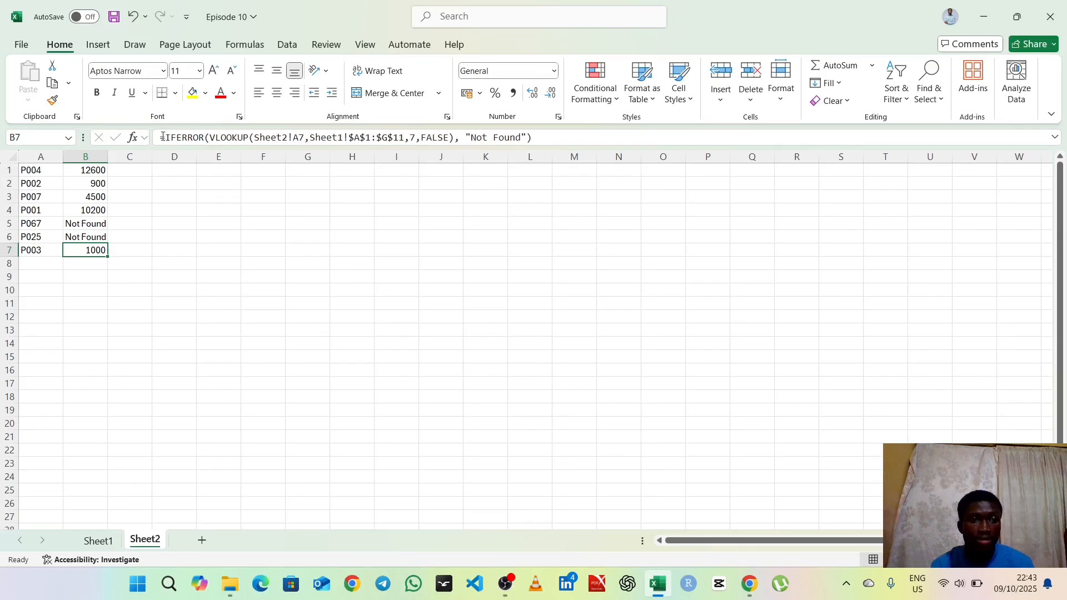
{"action": "left_click_drag", "start_coordinate": [163, 137], "coordinate": [543, 150]}
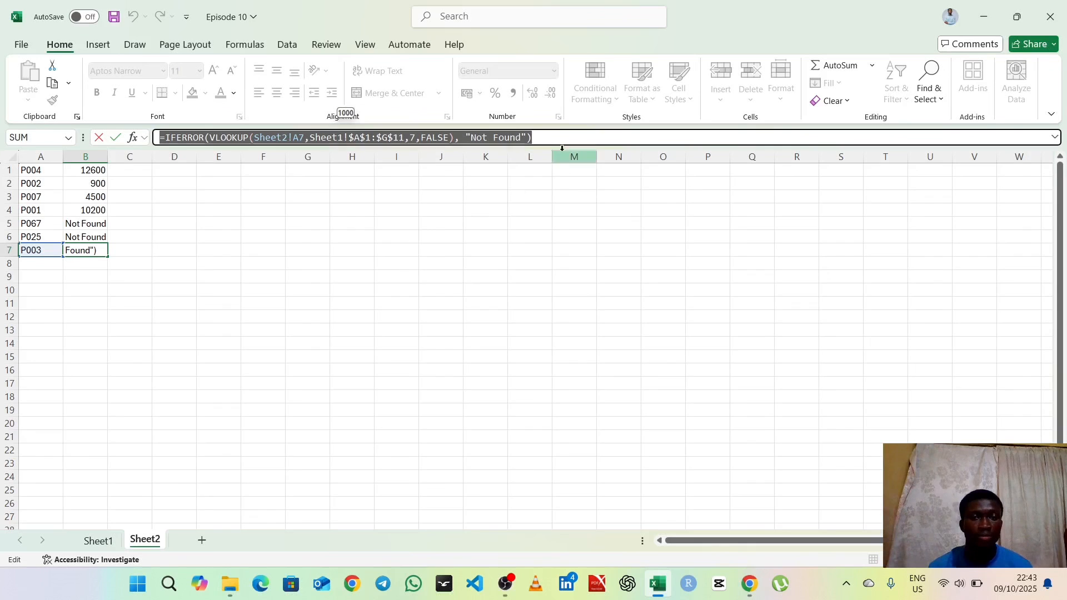
{"action": "left_click", "coordinate": [551, 133]}
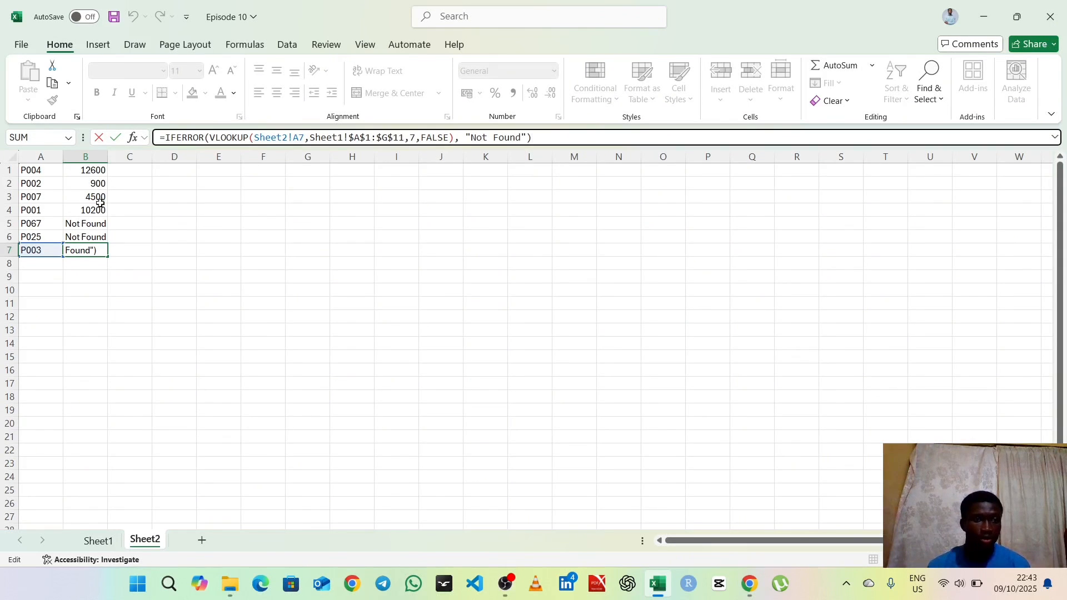
{"action": "left_click", "coordinate": [109, 543]}
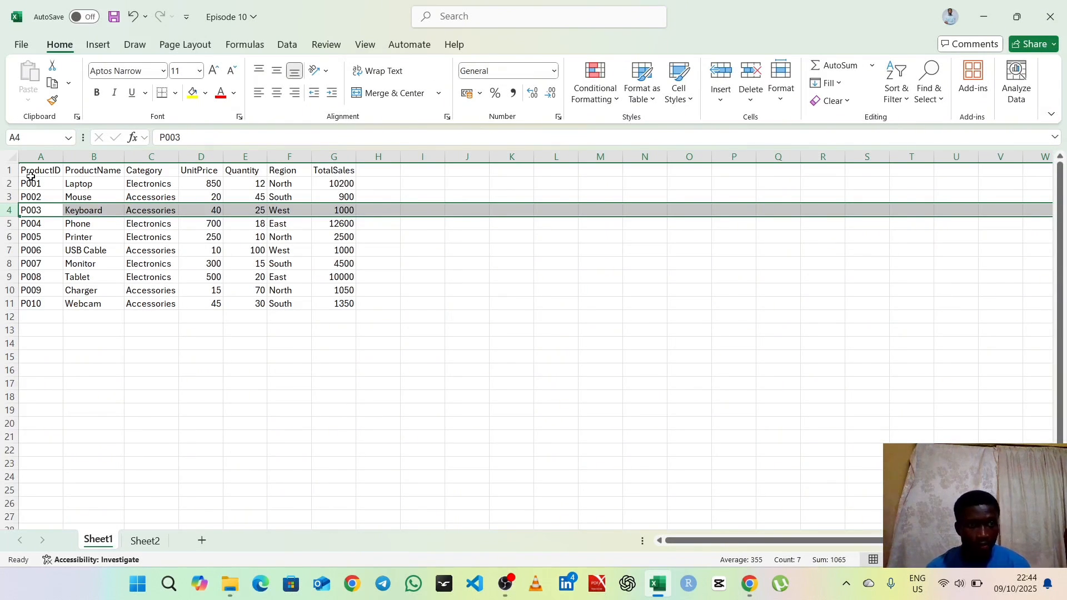
{"action": "left_click", "coordinate": [501, 595]}
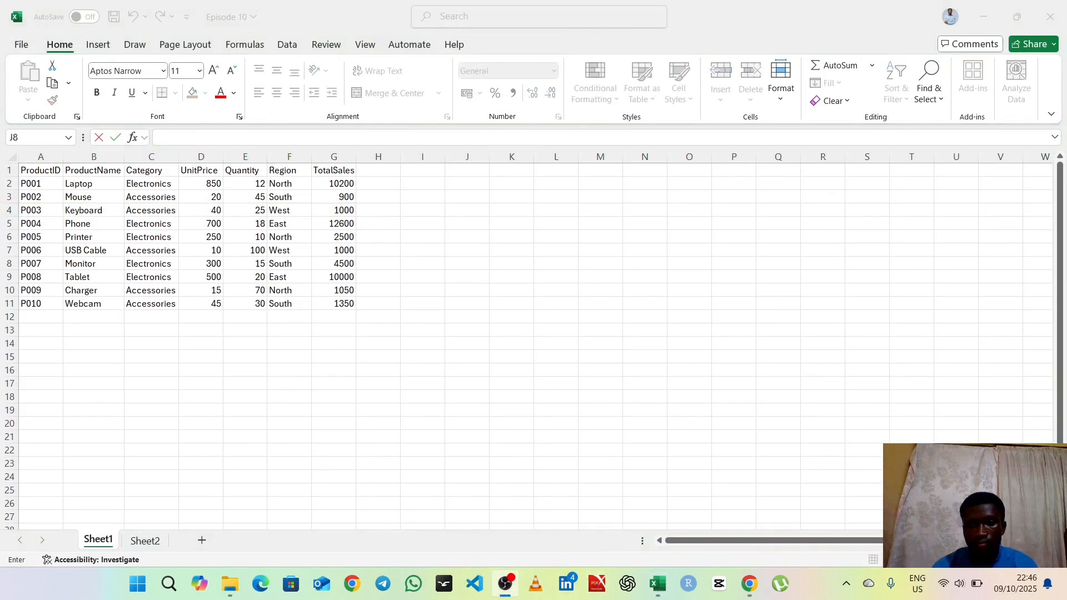
{"action": "left_click", "coordinate": [659, 587]}
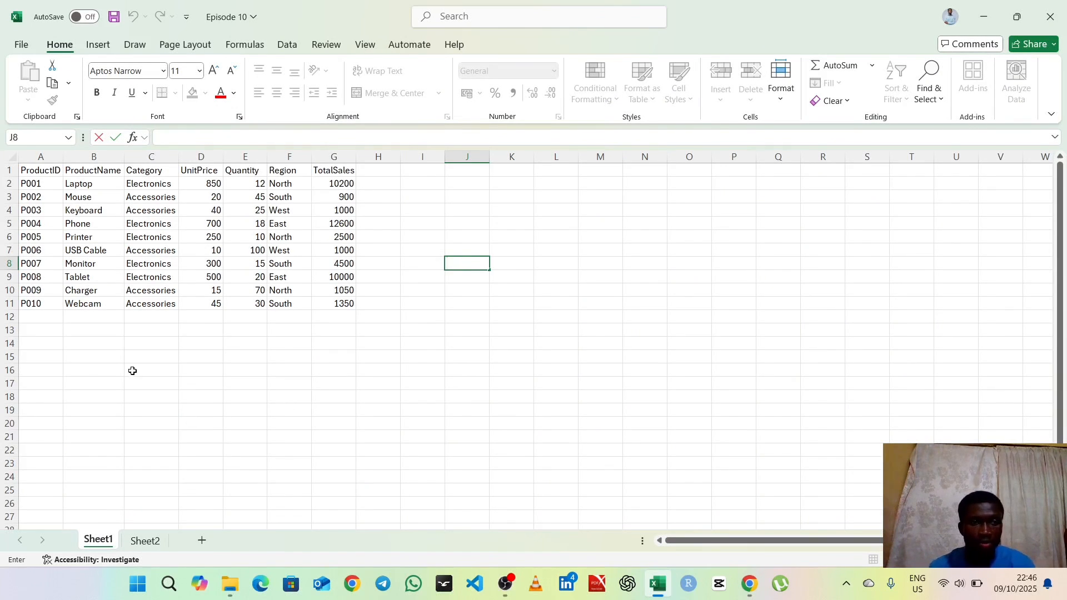
Step: Copy the ProductName column (B1:B11) on Sheet1, paste it transposed starting at A16, and auto-fit column A's width
{"action": "left_click", "coordinate": [89, 171]}
{"action": "left_click_drag", "start_coordinate": [89, 176], "coordinate": [89, 305]}
{"action": "right_click", "coordinate": [95, 194]}
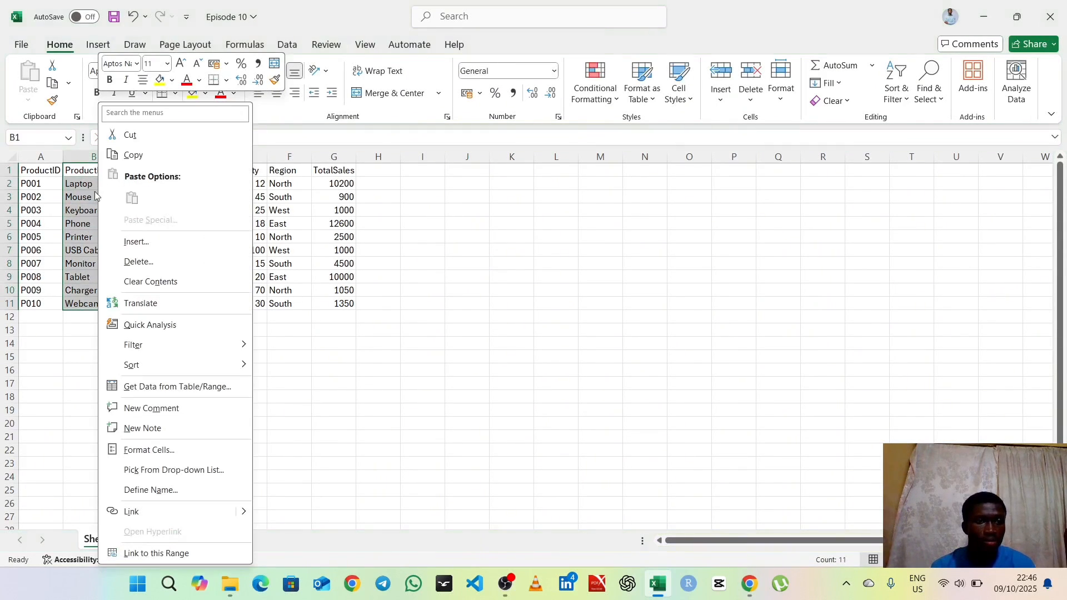
{"action": "left_click", "coordinate": [133, 155]}
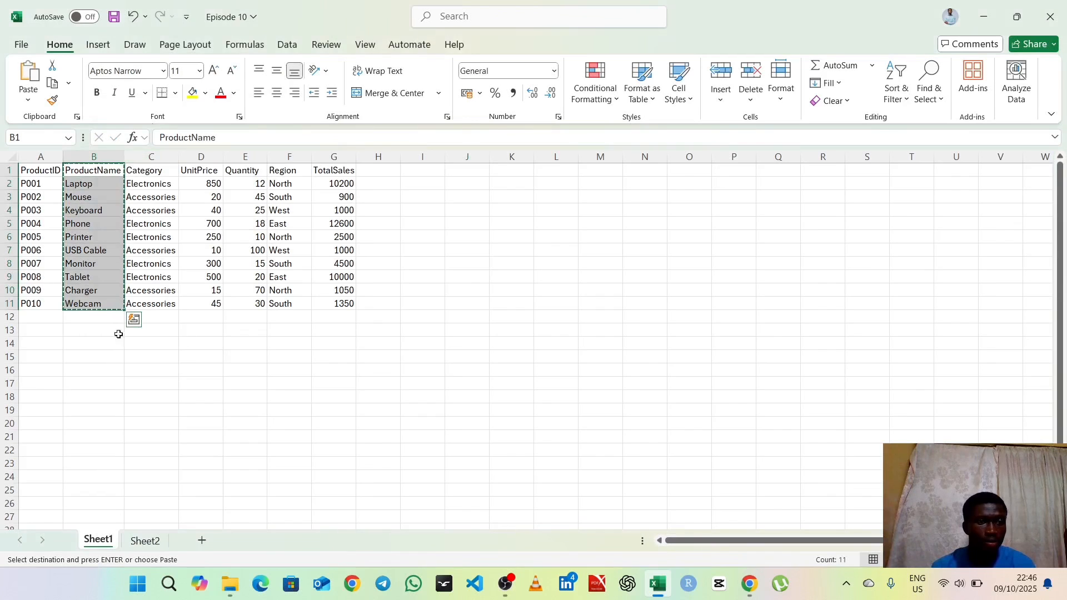
{"action": "left_click", "coordinate": [25, 370]}
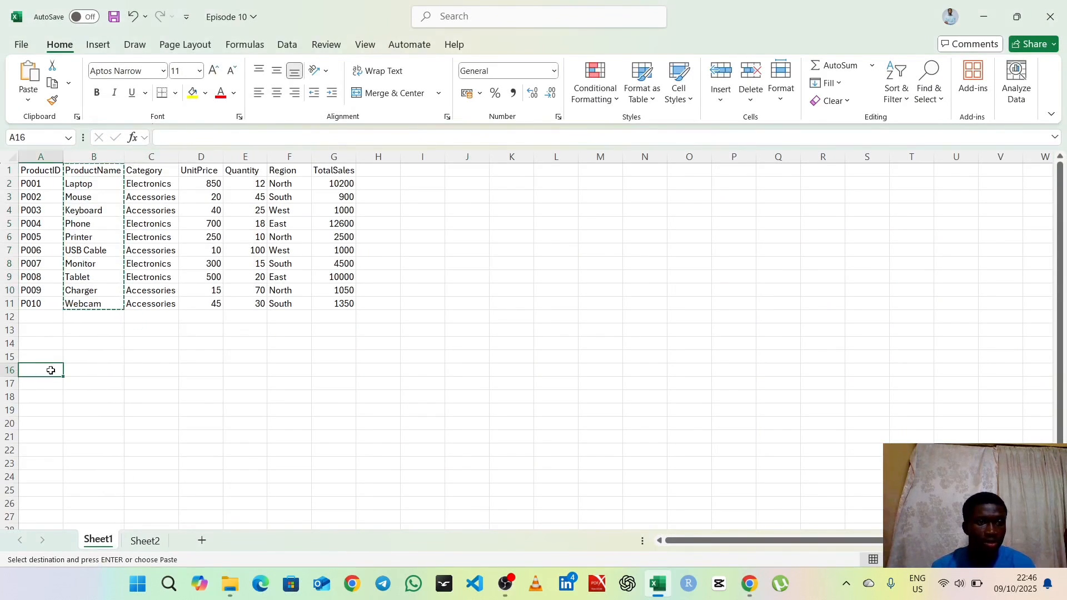
{"action": "right_click", "coordinate": [32, 369]}
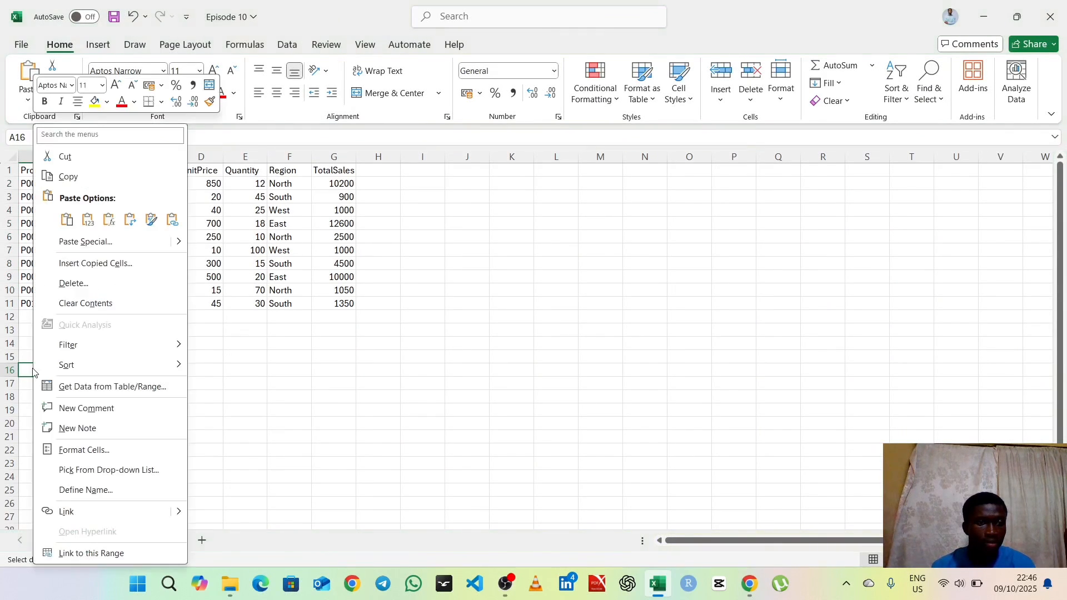
{"action": "mouse_move", "coordinate": [176, 245]}
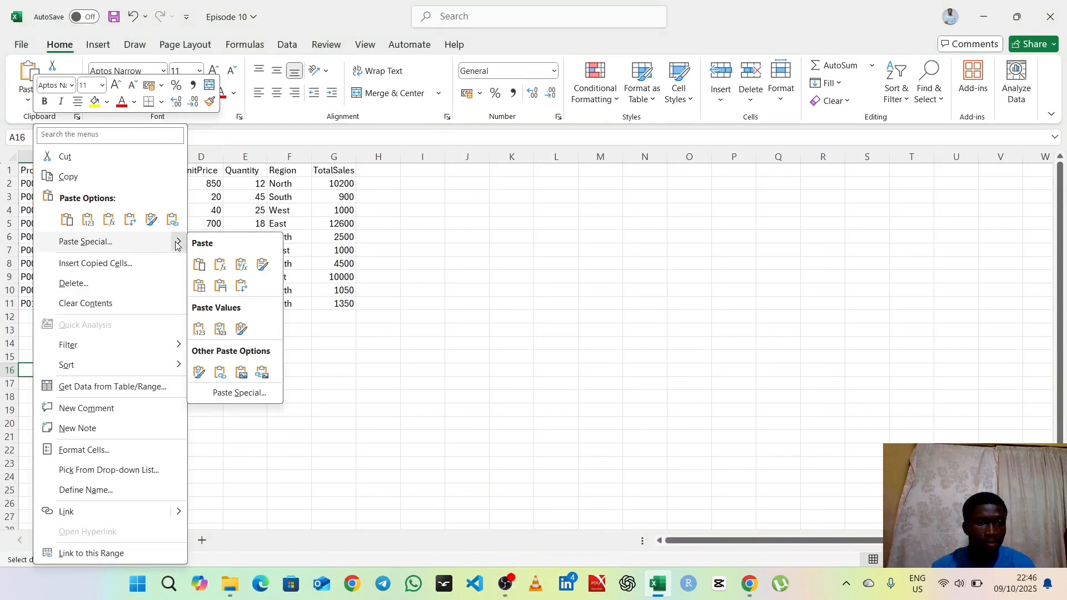
{"action": "left_click", "coordinate": [241, 286]}
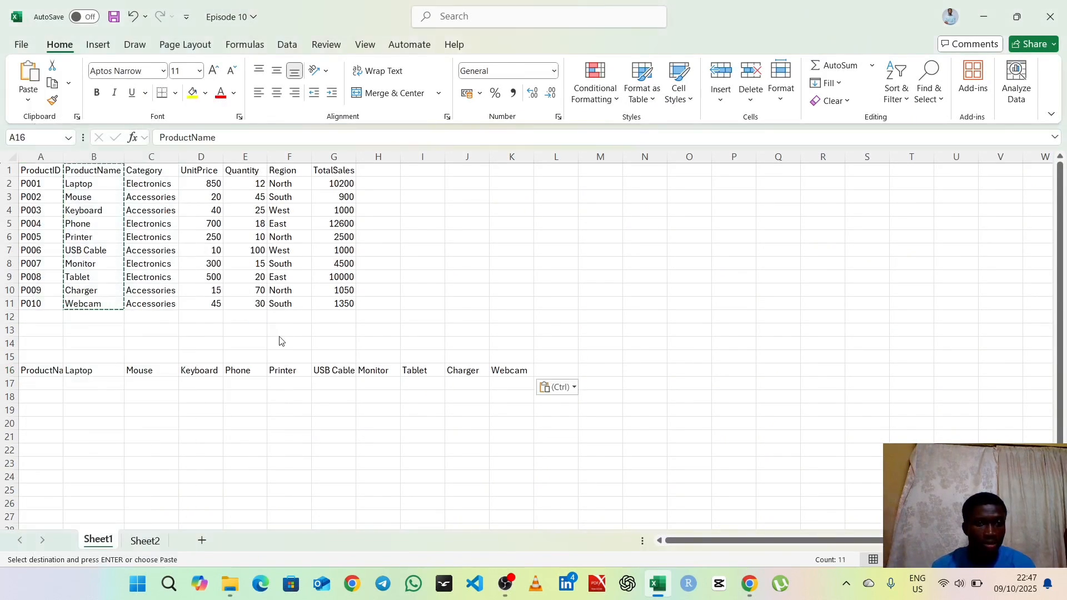
{"action": "left_click", "coordinate": [284, 385]}
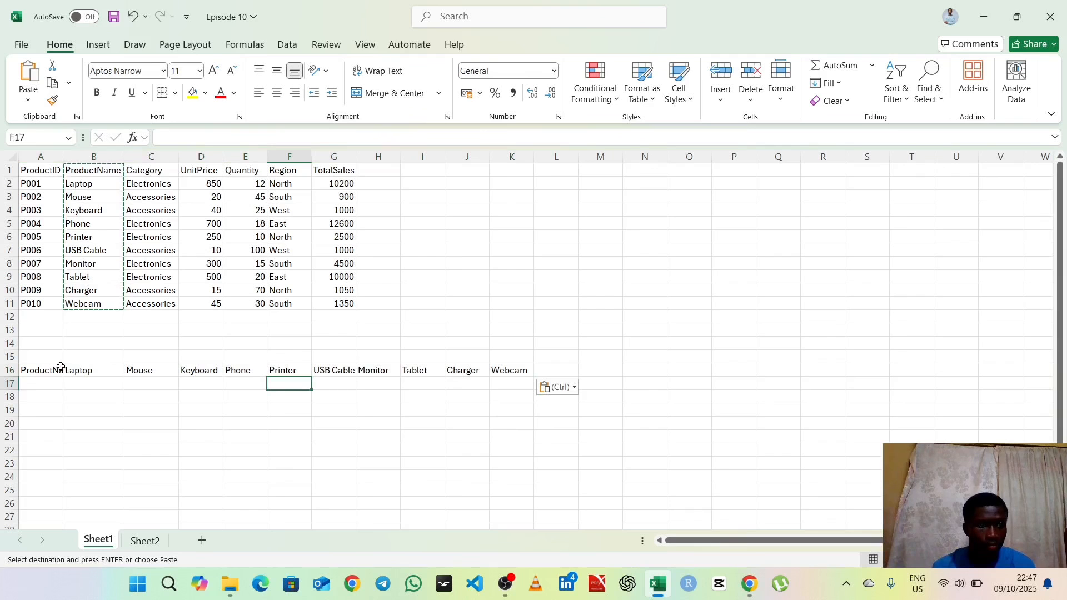
{"action": "double_click", "coordinate": [65, 154]}
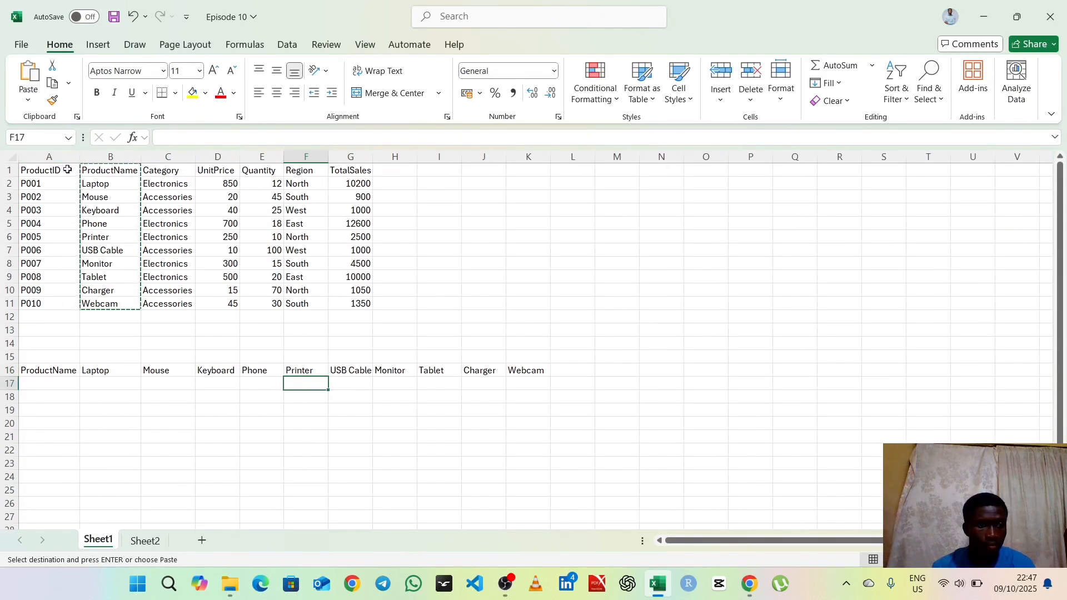
{"action": "left_click", "coordinate": [89, 394]}
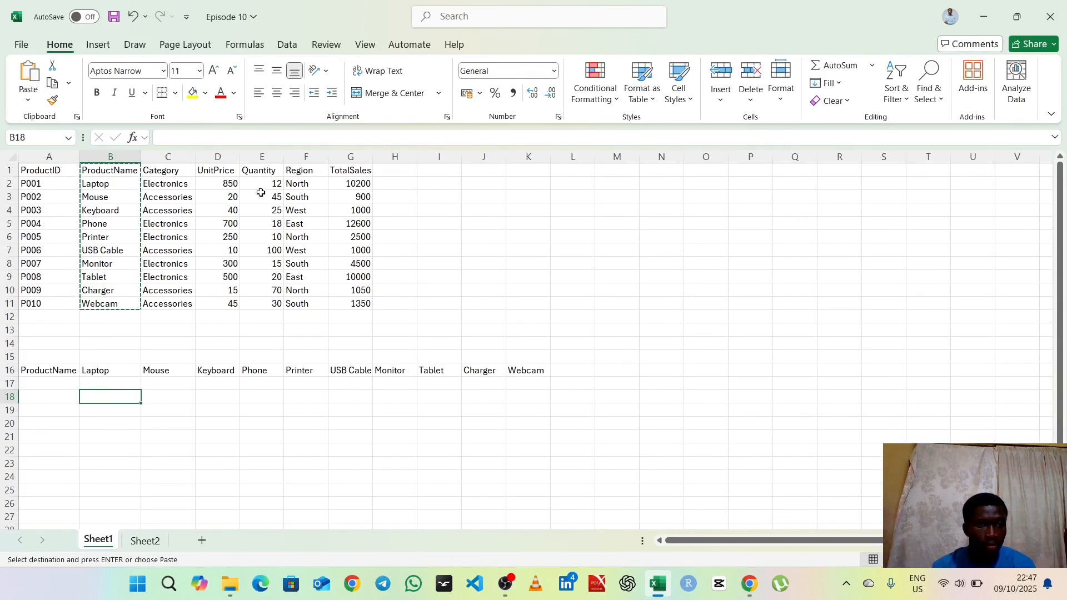
Step: Copy the UnitPrice column (D1:D11) and paste it transposed starting at A17, below the product names
{"action": "right_click", "coordinate": [223, 156]}
{"action": "key", "text": "Escape"}
{"action": "left_click_drag", "start_coordinate": [217, 171], "coordinate": [214, 304]}
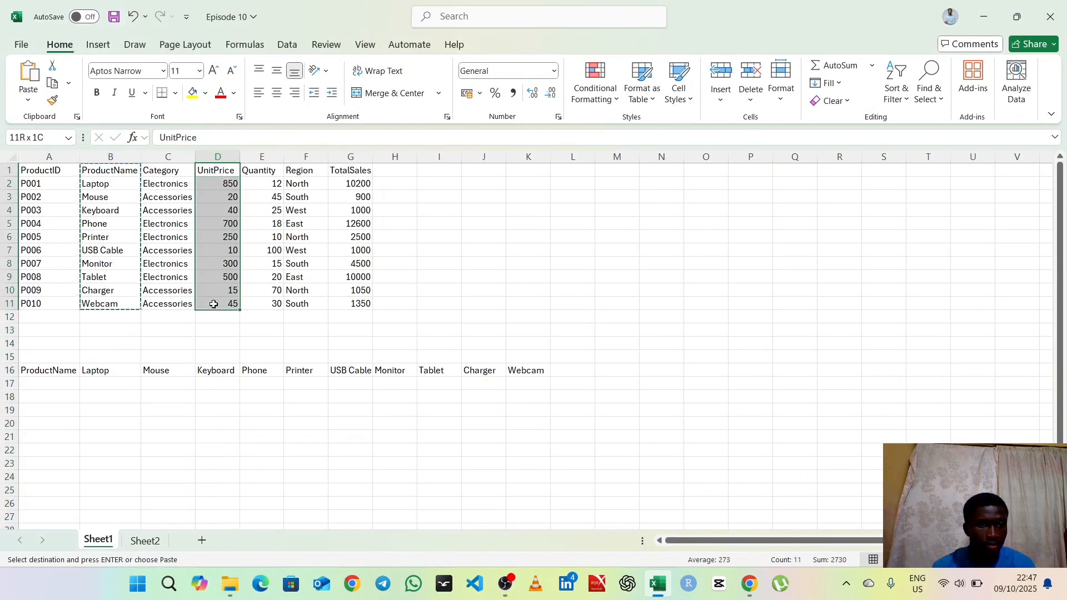
{"action": "right_click", "coordinate": [215, 230]}
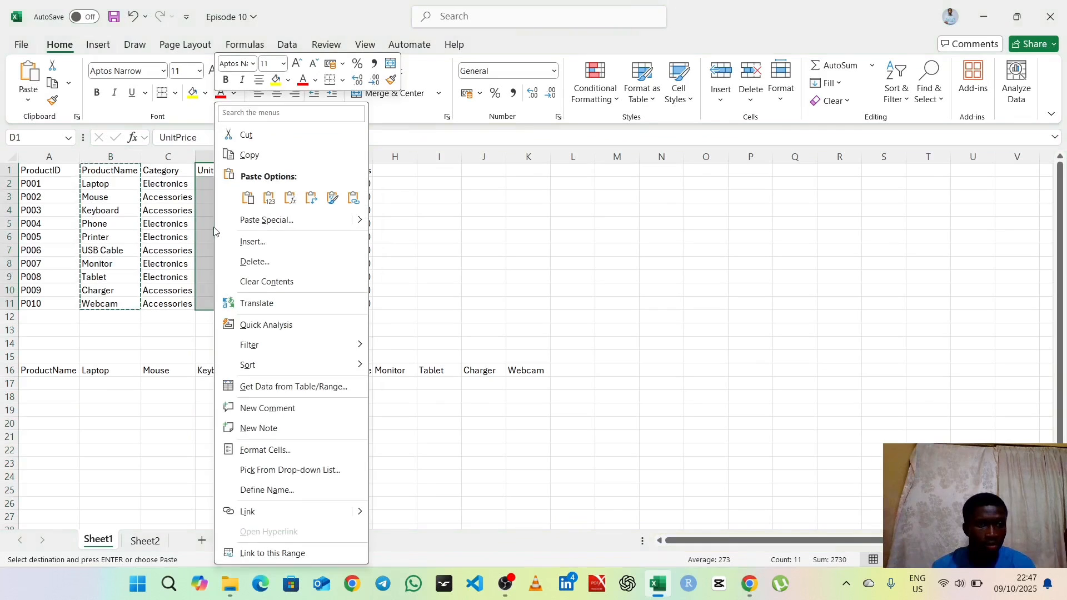
{"action": "left_click", "coordinate": [248, 155]}
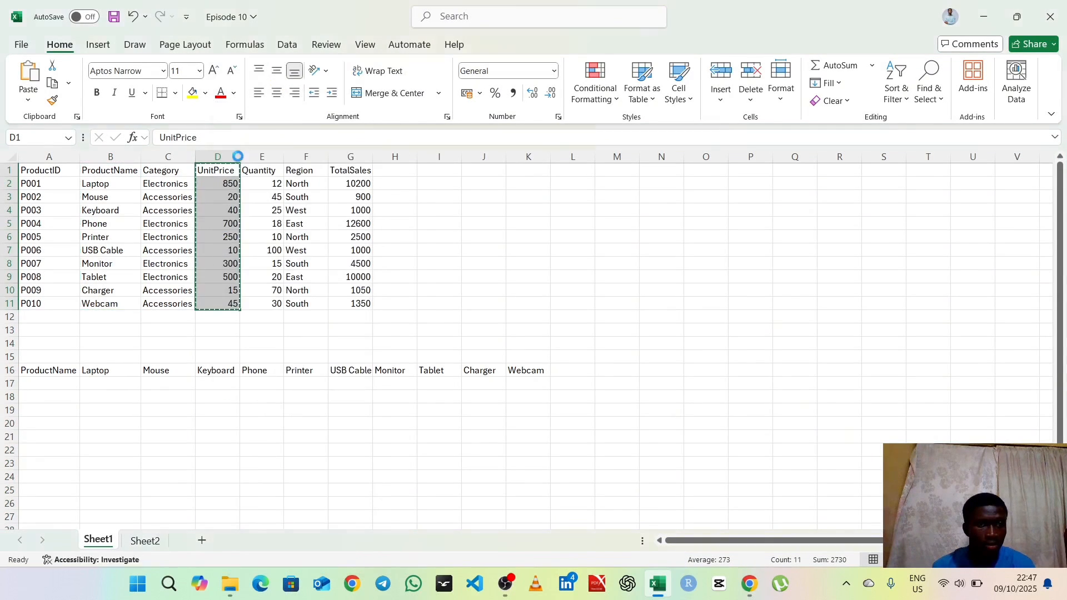
{"action": "left_click", "coordinate": [38, 381]}
{"action": "right_click", "coordinate": [38, 380]}
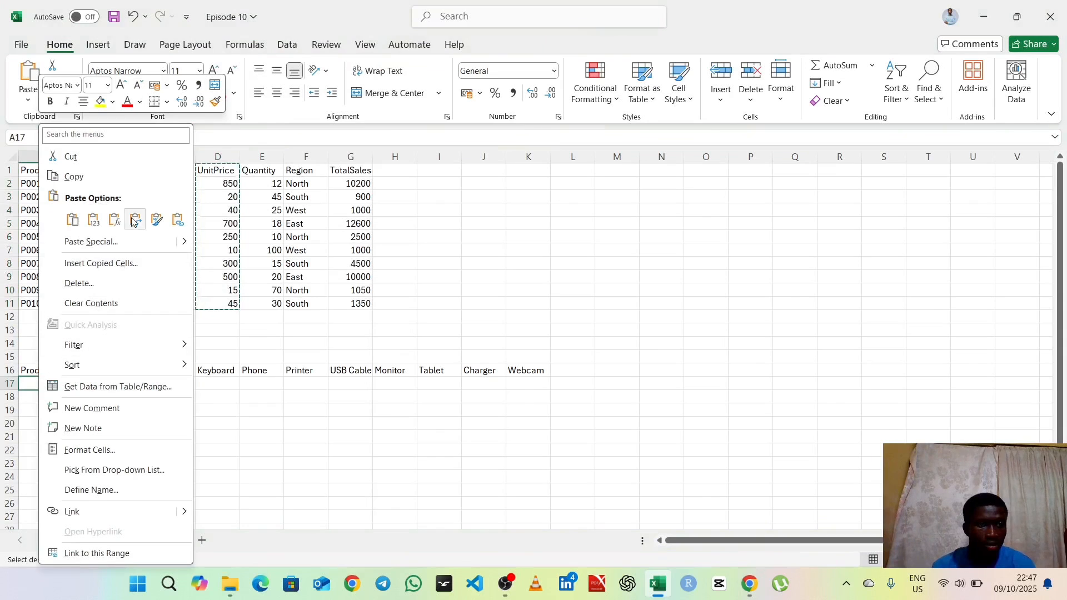
{"action": "mouse_move", "coordinate": [186, 245]}
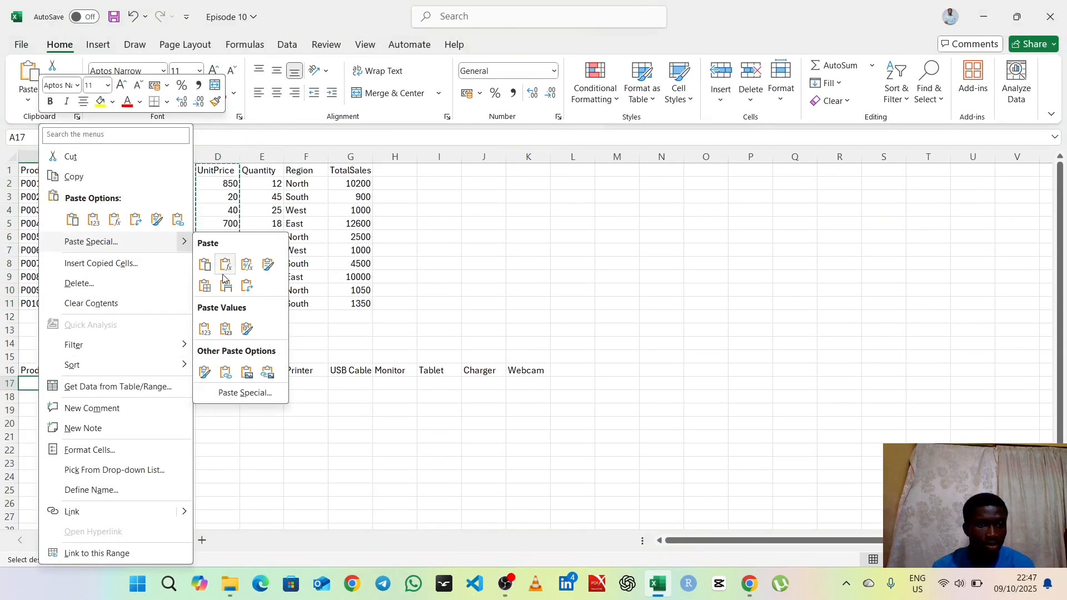
{"action": "left_click", "coordinate": [247, 286]}
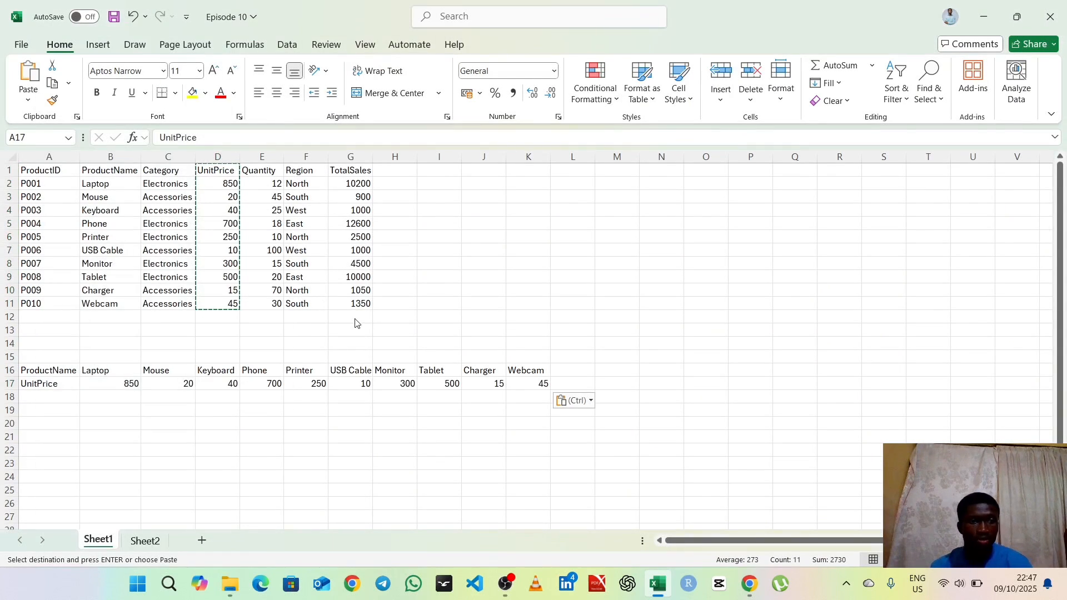
{"action": "left_click", "coordinate": [617, 329]}
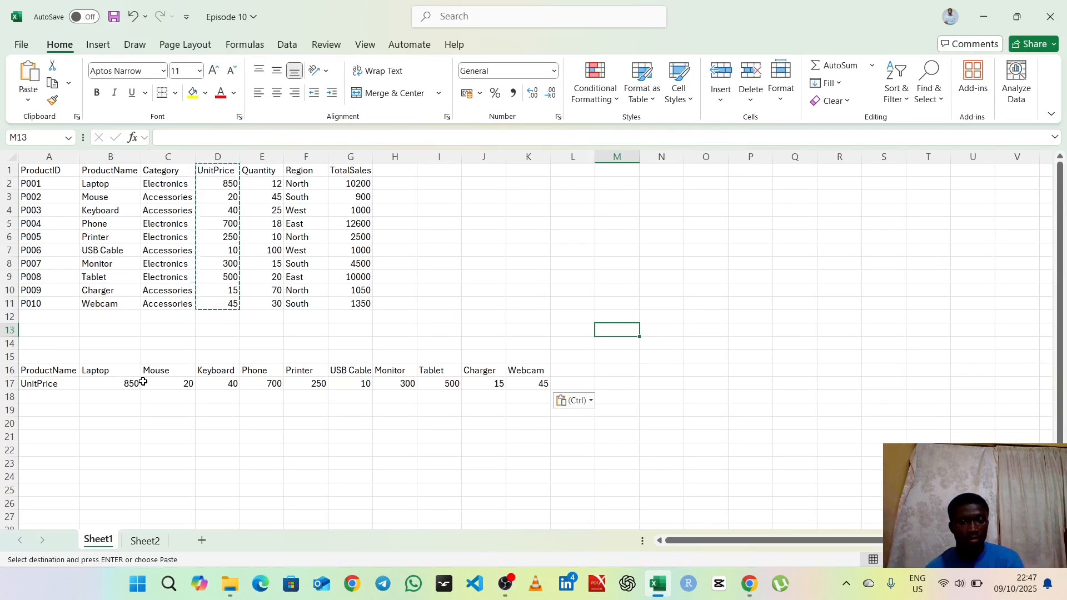
{"action": "left_click", "coordinate": [507, 591]}
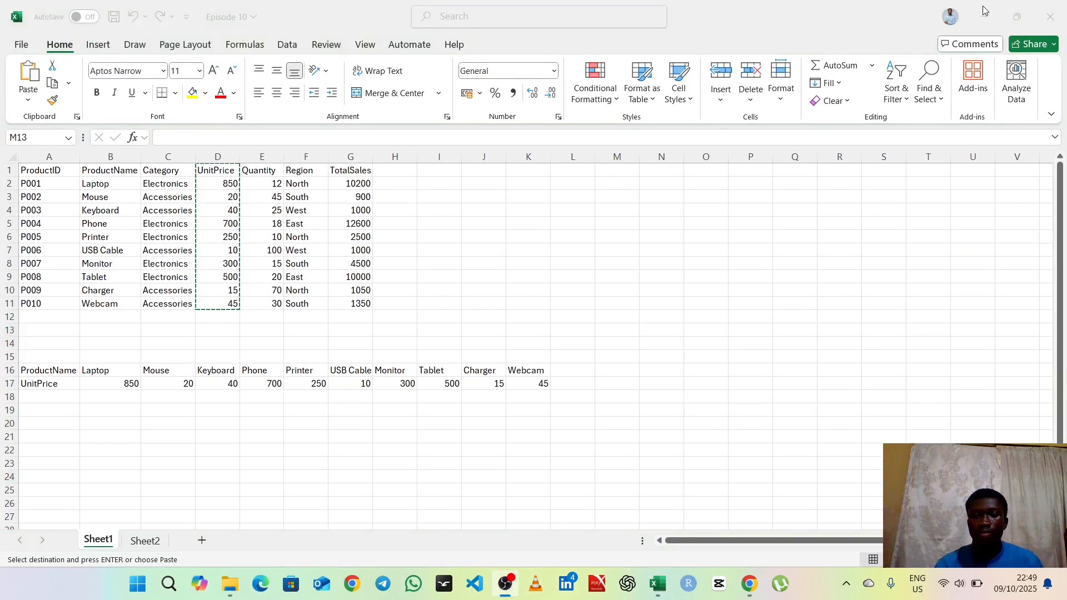
{"action": "left_click", "coordinate": [984, 10]}
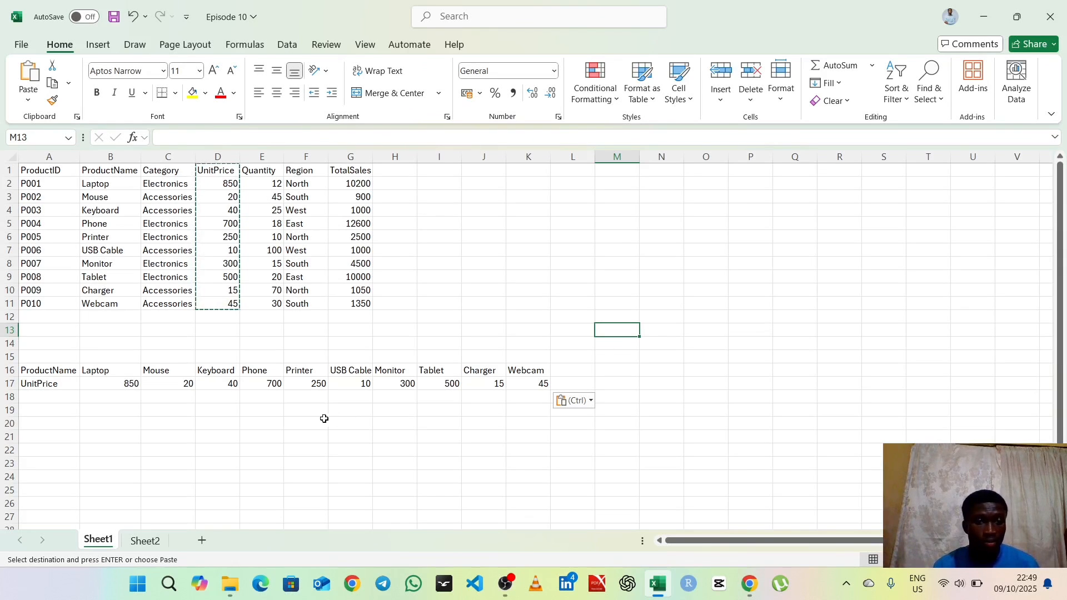
Step: Copy the product name Printer from F16 on Sheet1 into cell E1 on Sheet2
{"action": "left_click", "coordinate": [155, 543]}
{"action": "left_click", "coordinate": [222, 169]}
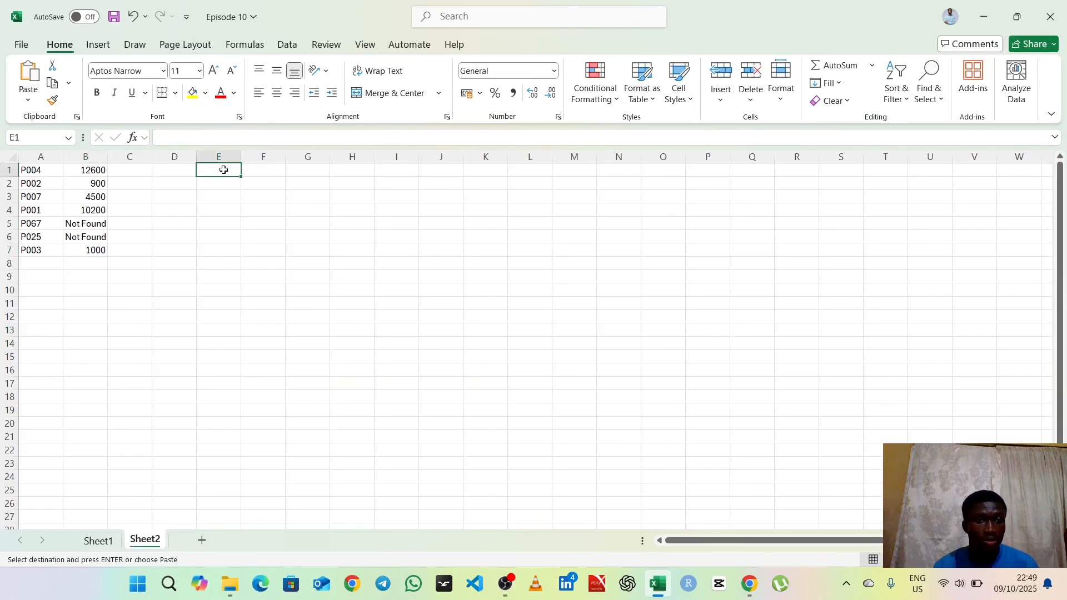
{"action": "left_click", "coordinate": [100, 543]}
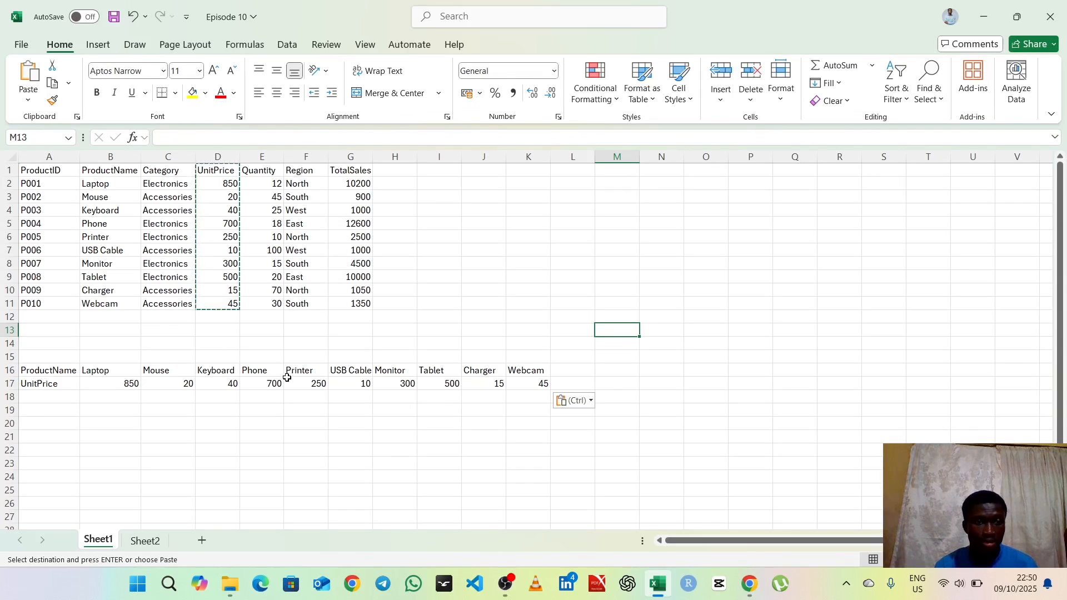
{"action": "left_click", "coordinate": [305, 370]}
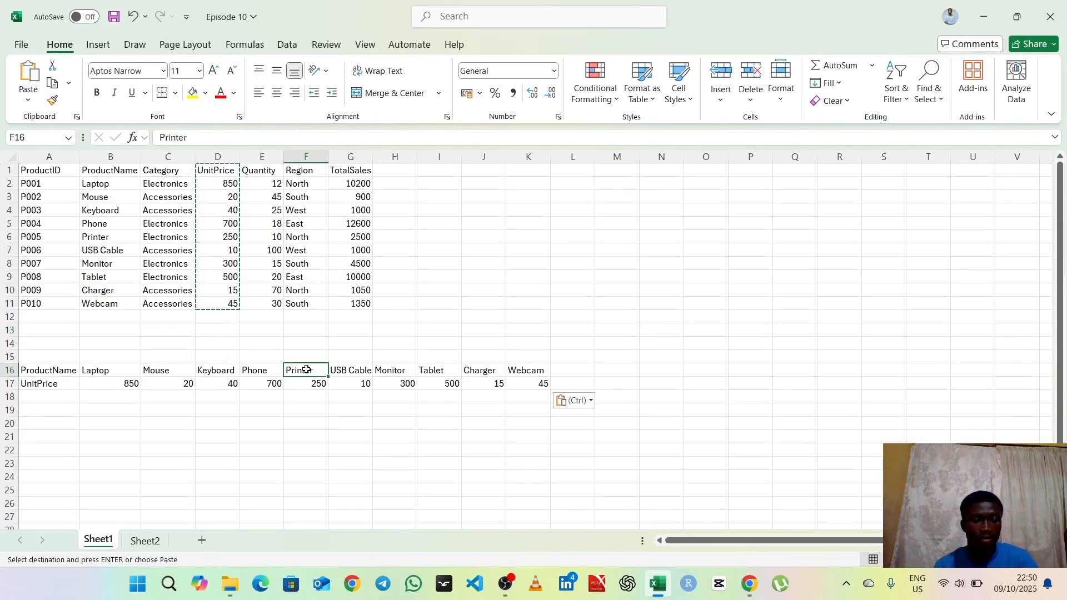
{"action": "key", "text": "ctrl+c"}
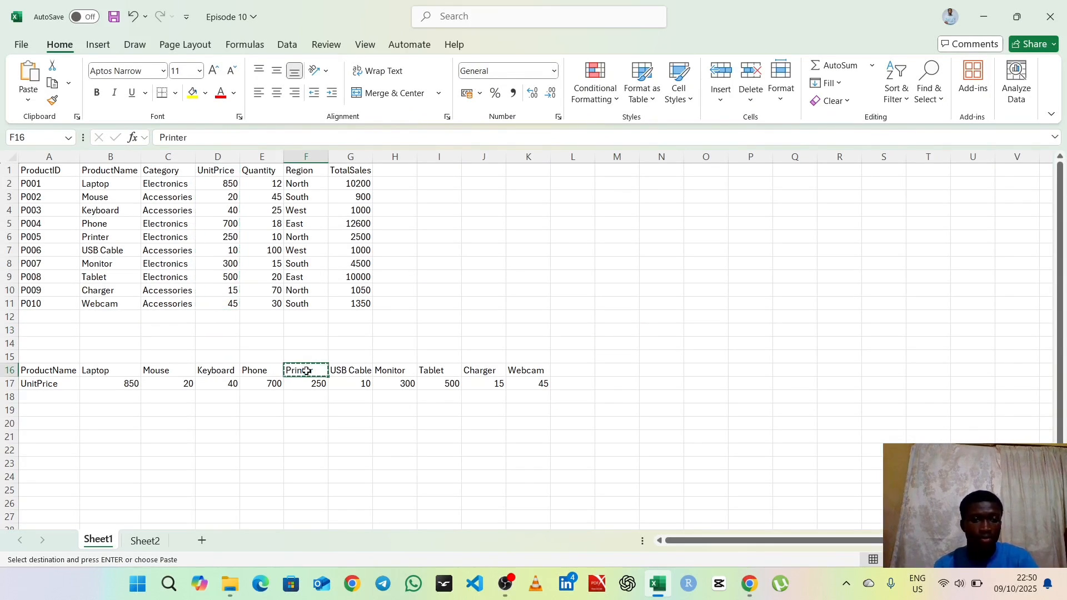
{"action": "left_click", "coordinate": [147, 540]}
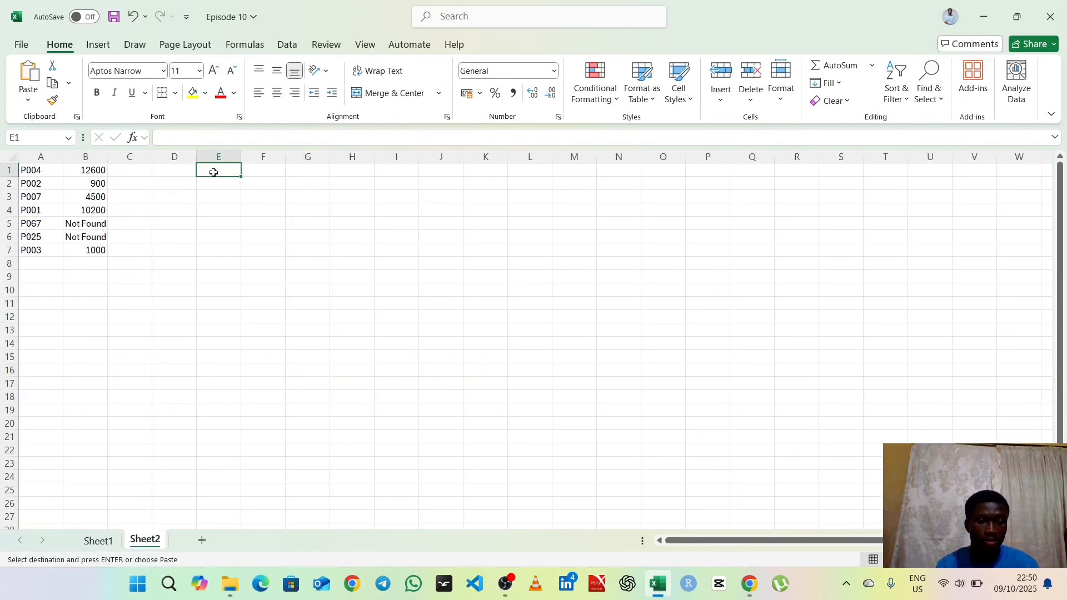
{"action": "key", "text": "ctrl+v"}
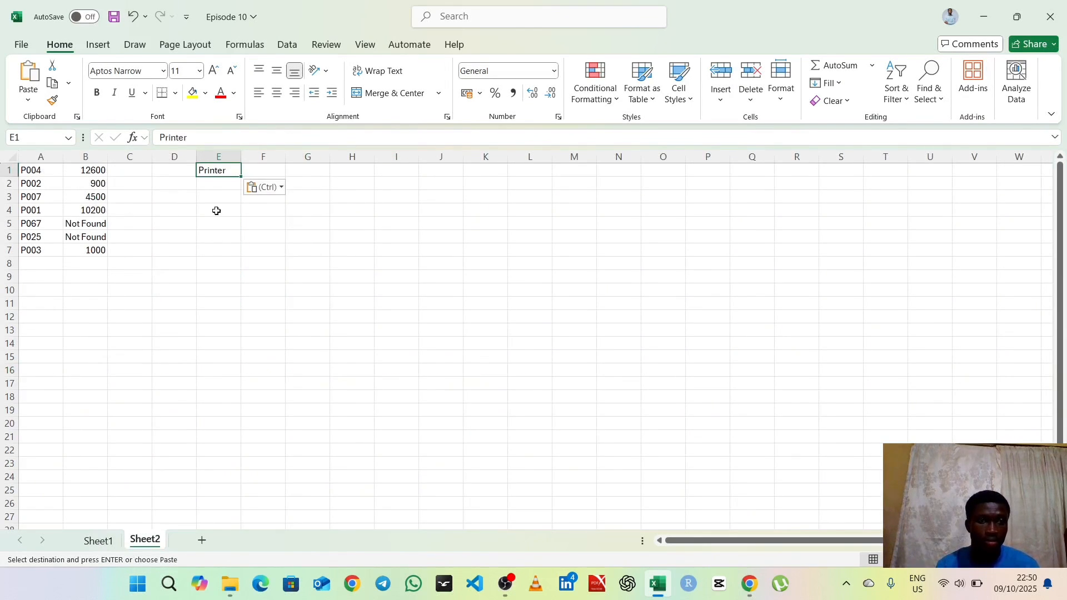
Step: Copy the product name Tablet from I16 on Sheet1 into cell E2 on Sheet2
{"action": "left_click", "coordinate": [106, 542]}
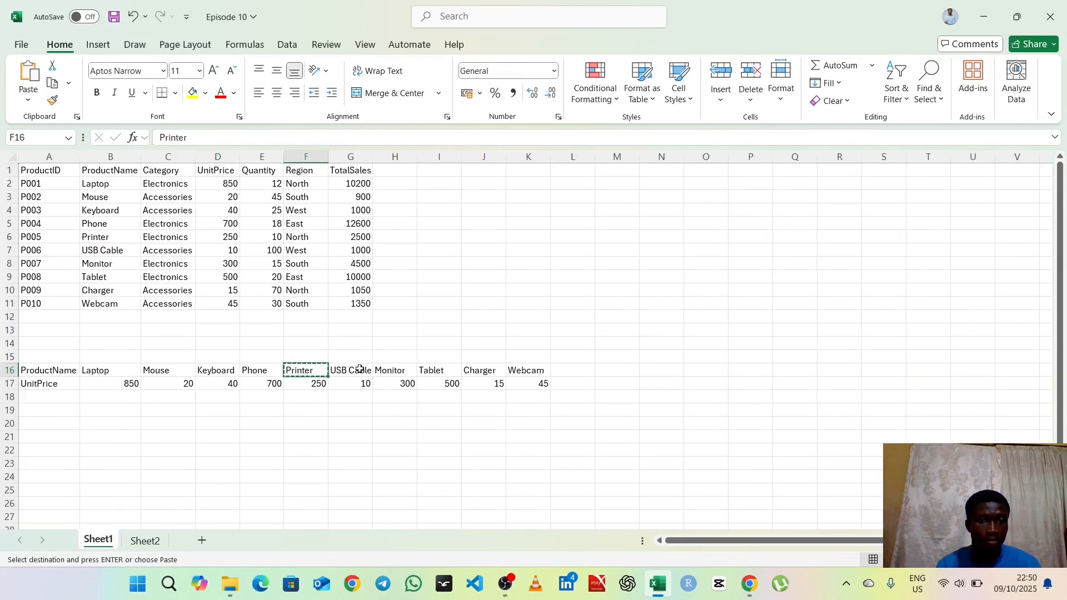
{"action": "left_click", "coordinate": [434, 372]}
{"action": "key", "text": "ctrl+c"}
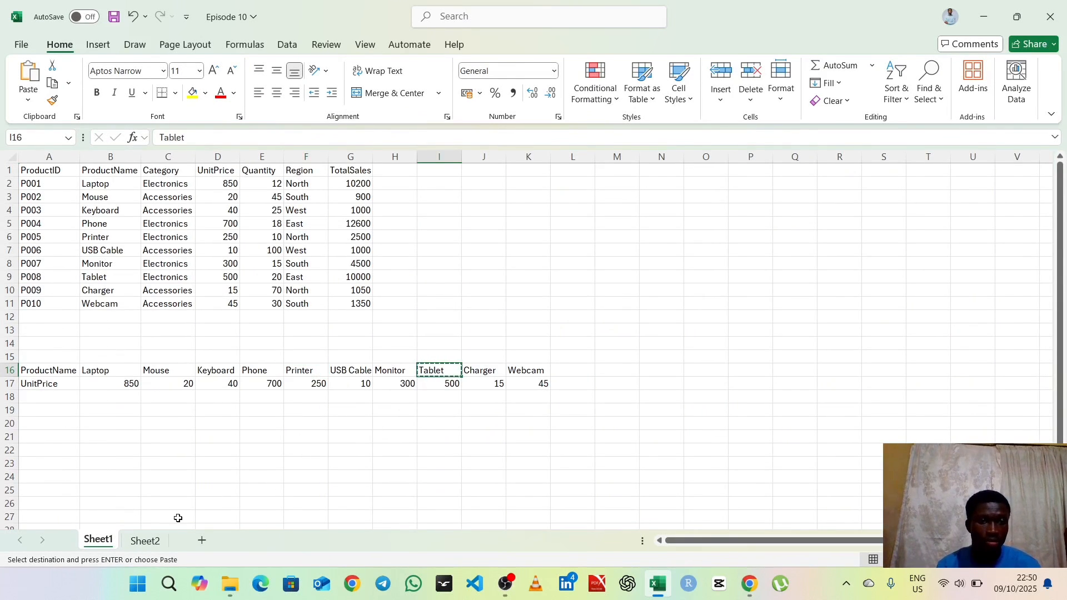
{"action": "left_click", "coordinate": [148, 547]}
{"action": "left_click", "coordinate": [220, 187]}
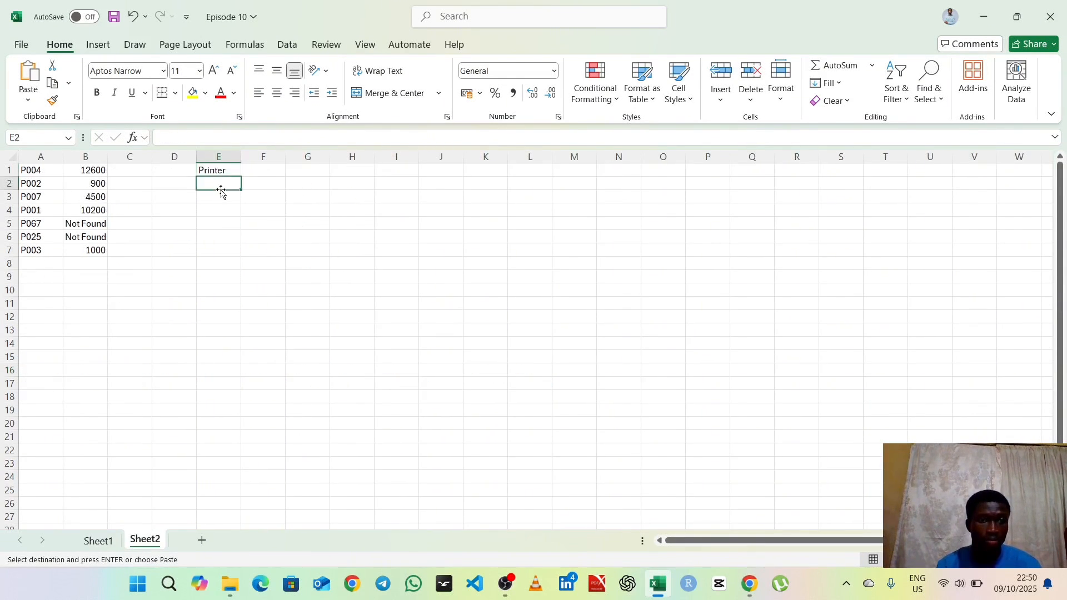
{"action": "key", "text": "ctrl+v"}
Step: Copy the product name Webcam from K16 on Sheet1 into cell E3 on Sheet2
{"action": "left_click", "coordinate": [99, 542]}
{"action": "left_click", "coordinate": [525, 377]}
{"action": "key", "text": "ctrl+c"}
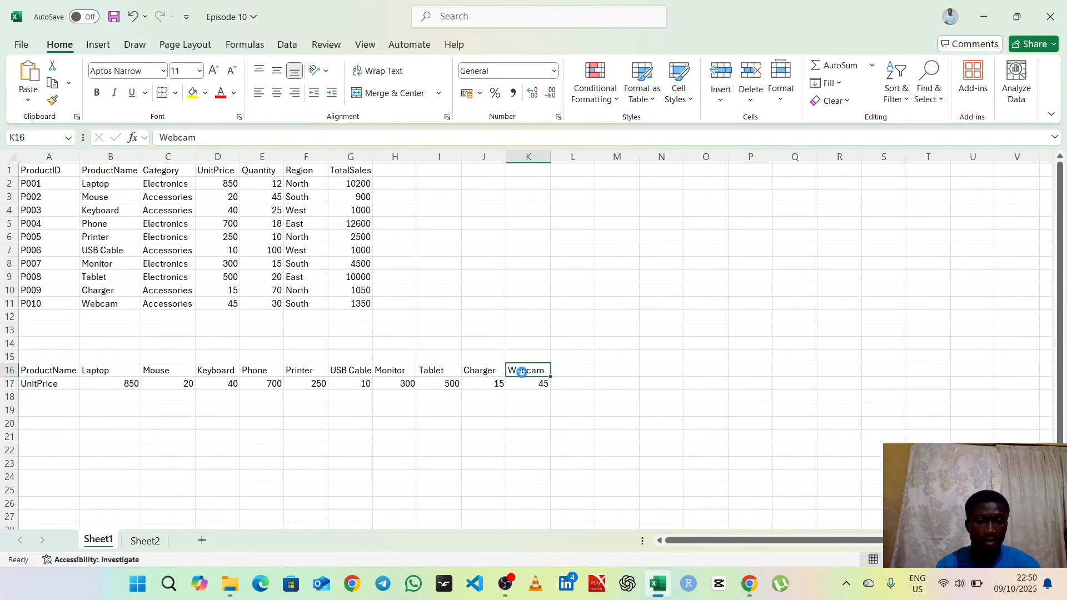
{"action": "left_click", "coordinate": [145, 540]}
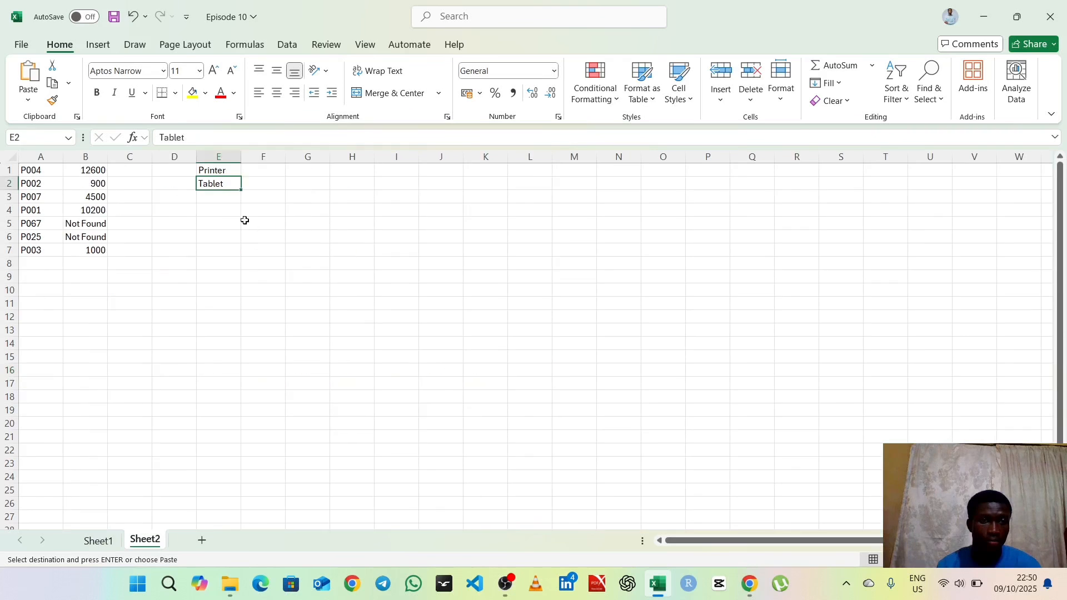
{"action": "left_click", "coordinate": [223, 197]}
{"action": "key", "text": "ctrl+v"}
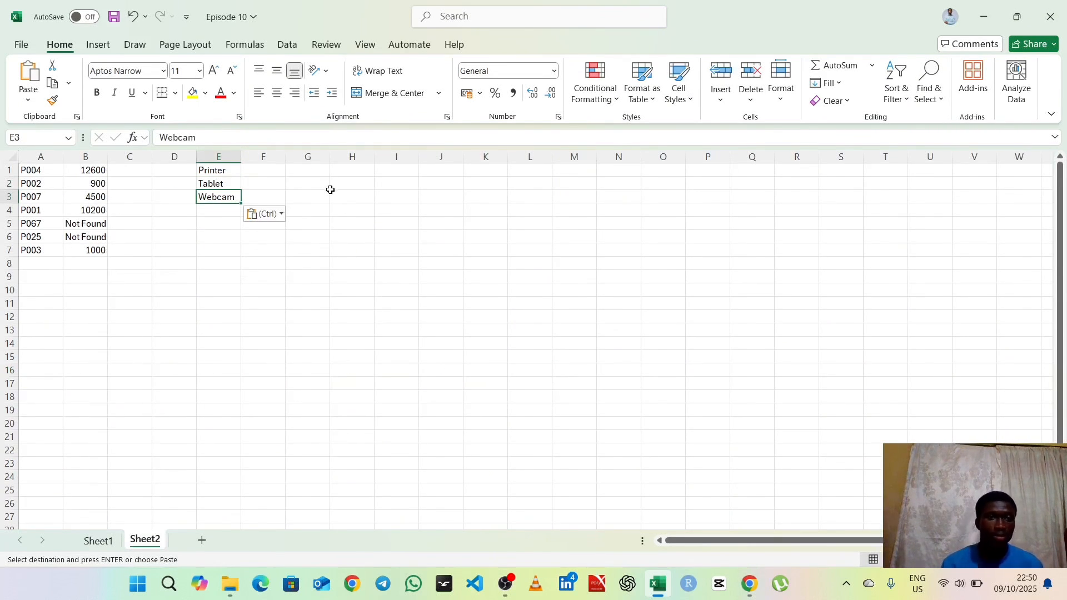
Step: Begin an HLOOKUP formula in F1 on Sheet2 with E1 as the lookup value
{"action": "left_click", "coordinate": [262, 172]}
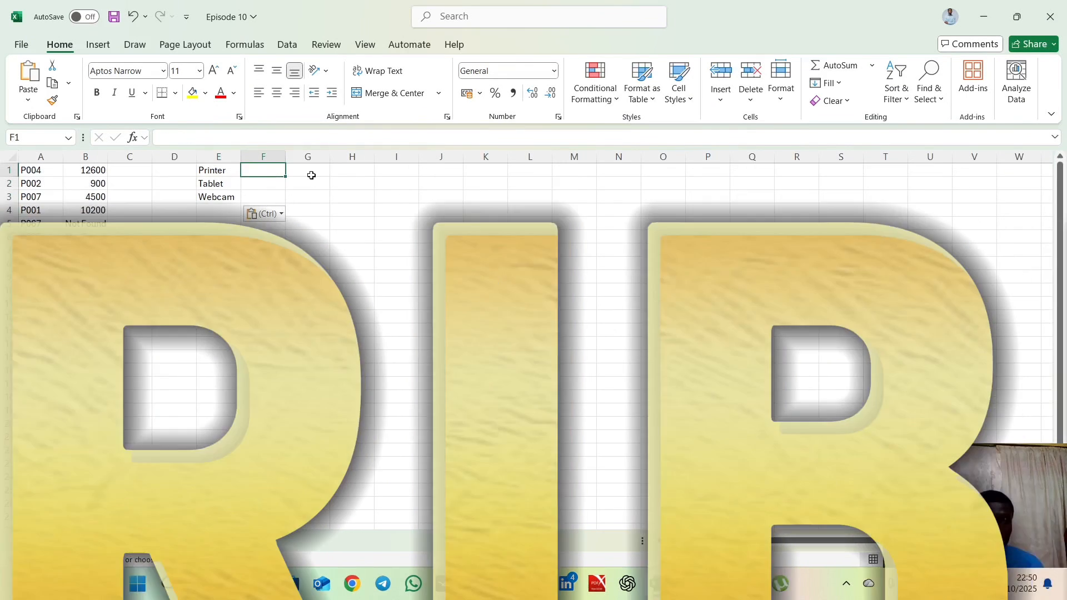
{"action": "left_click", "coordinate": [186, 136]}
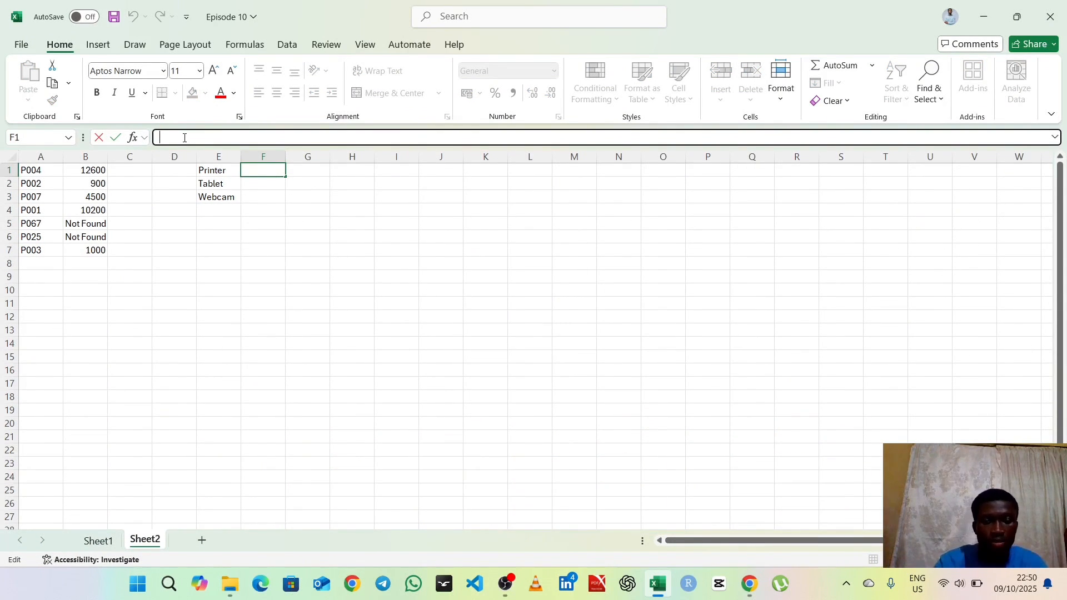
{"action": "type", "text": "="}
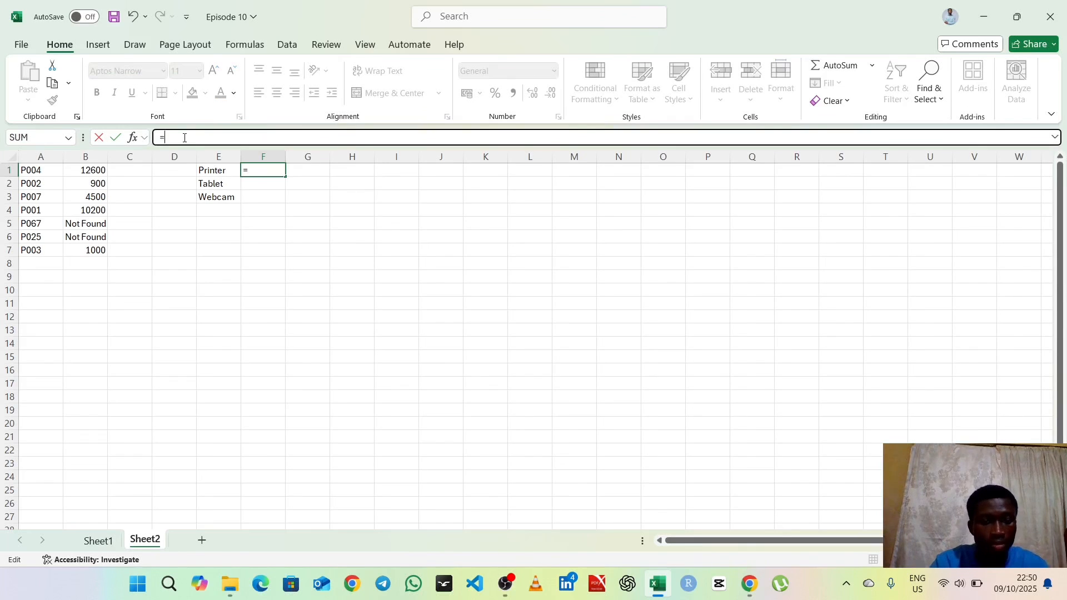
{"action": "type", "text": "HLOO"}
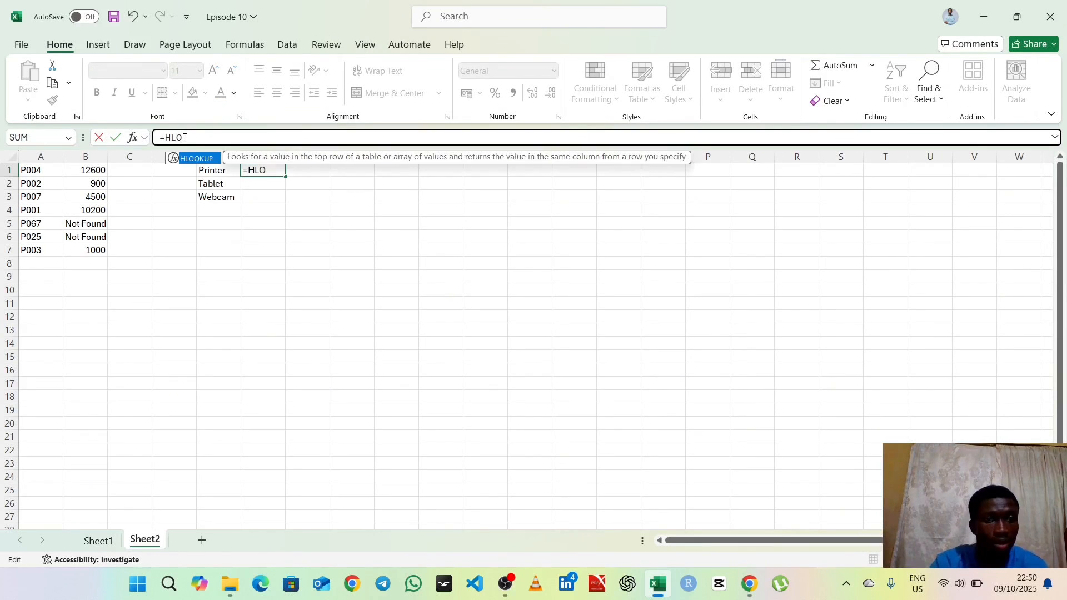
{"action": "left_click", "coordinate": [506, 585]}
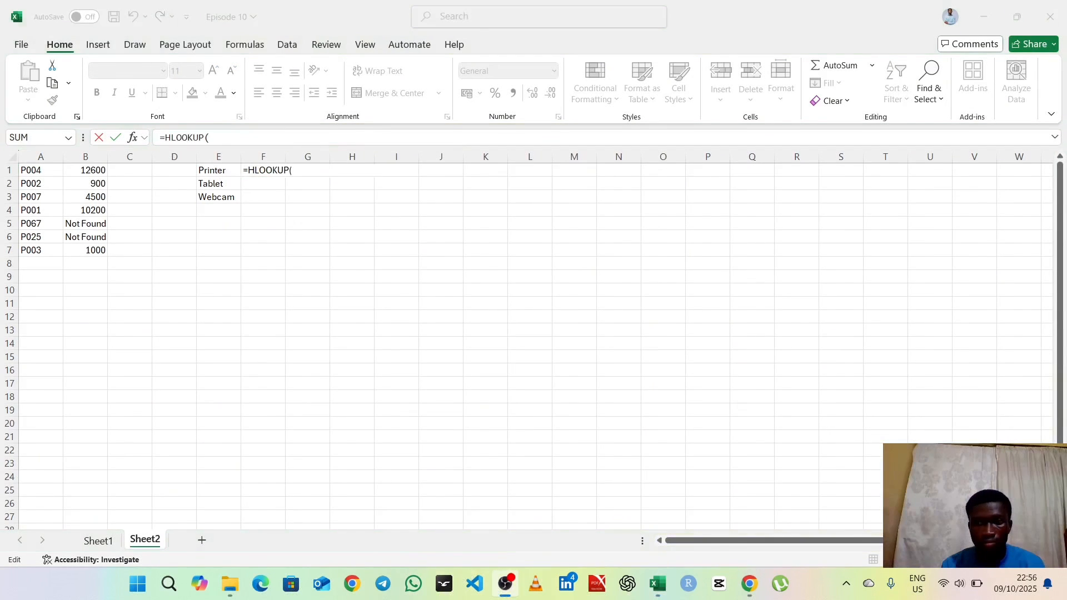
{"action": "left_click", "coordinate": [985, 4]}
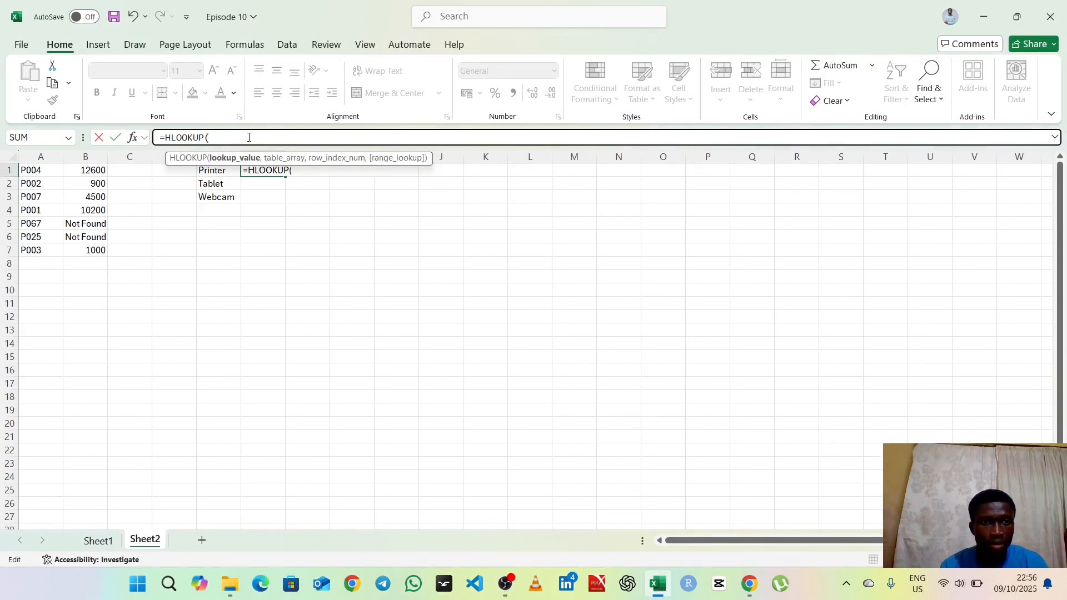
{"action": "left_click", "coordinate": [218, 171]}
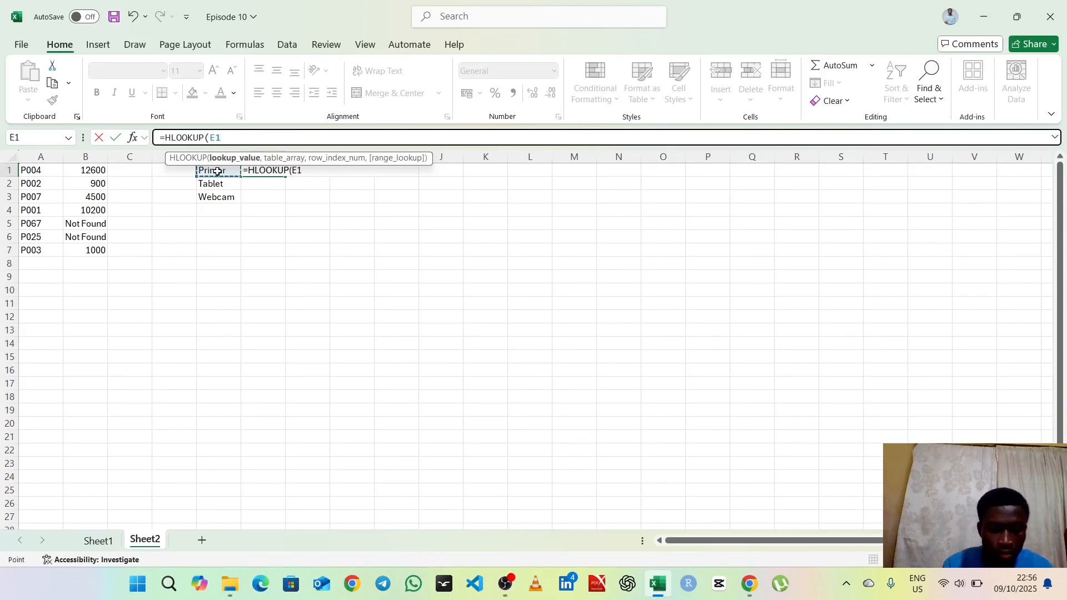
{"action": "type", "text": ","}
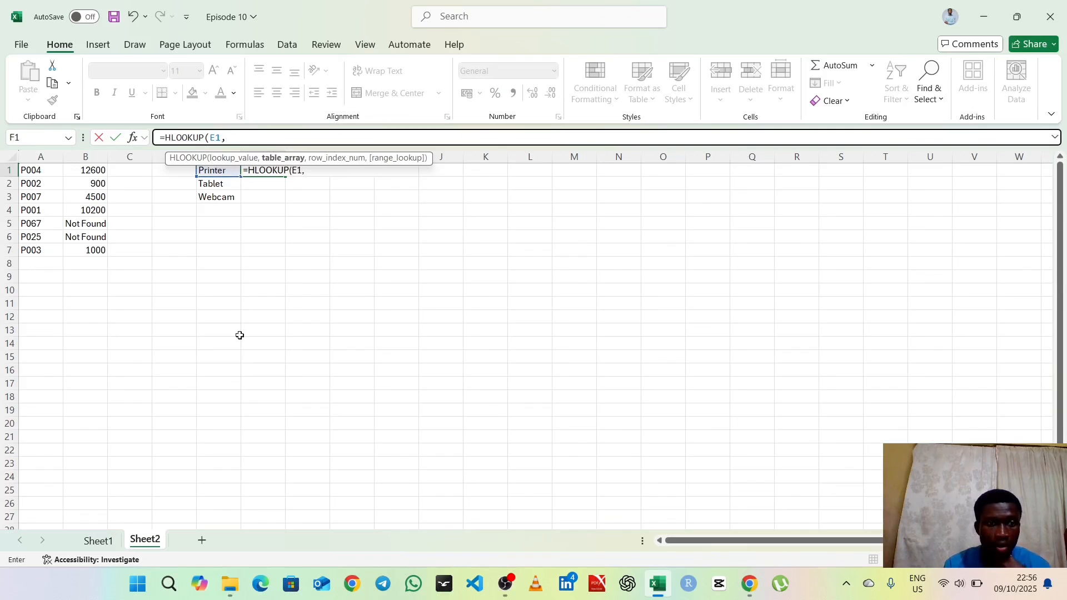
Step: Set the HLOOKUP table array to Sheet1!A16:K17 and remove the stray Sheet2 reference from the formula
{"action": "left_click", "coordinate": [100, 547]}
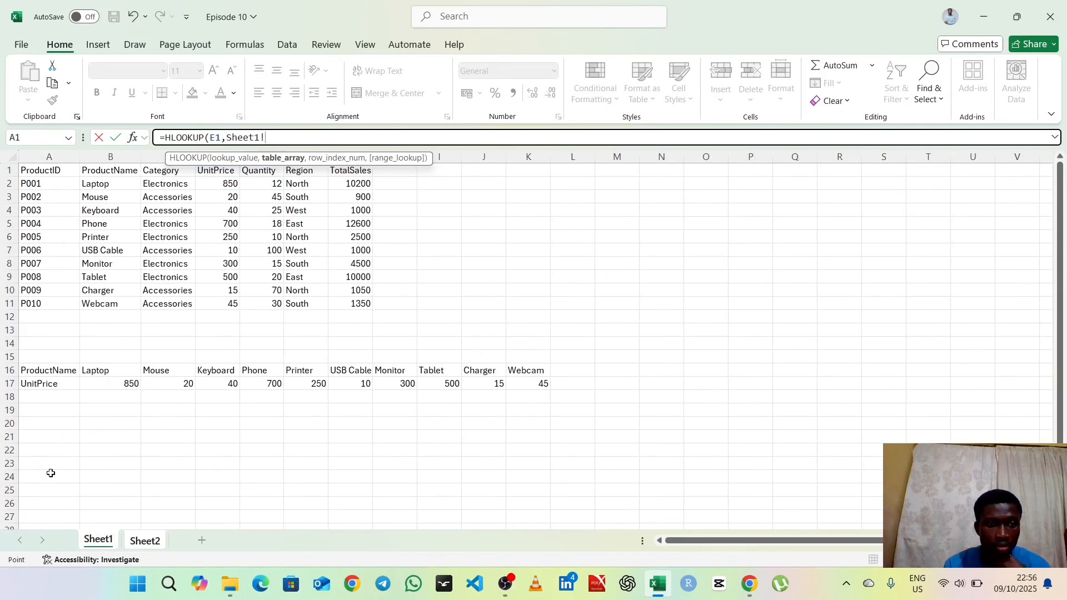
{"action": "left_click_drag", "start_coordinate": [22, 370], "coordinate": [539, 386]}
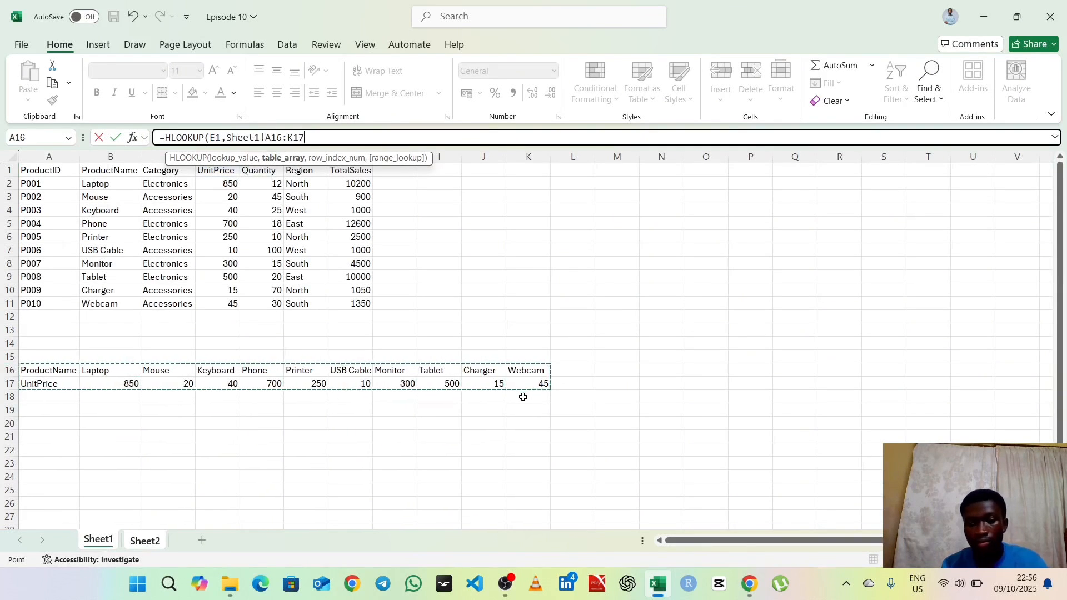
{"action": "type", "text": ","}
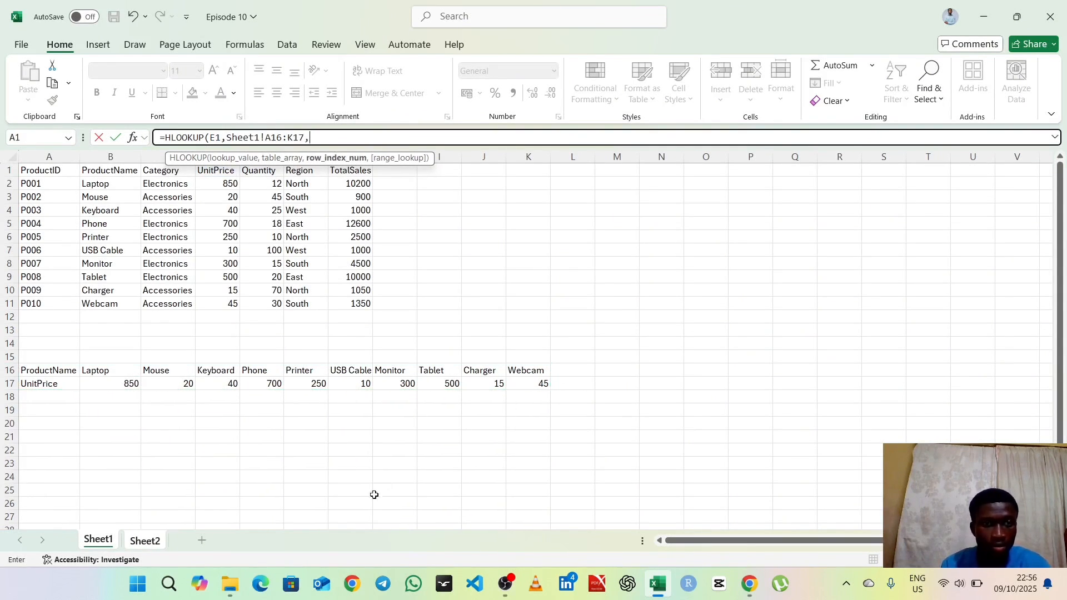
{"action": "left_click", "coordinate": [144, 542]}
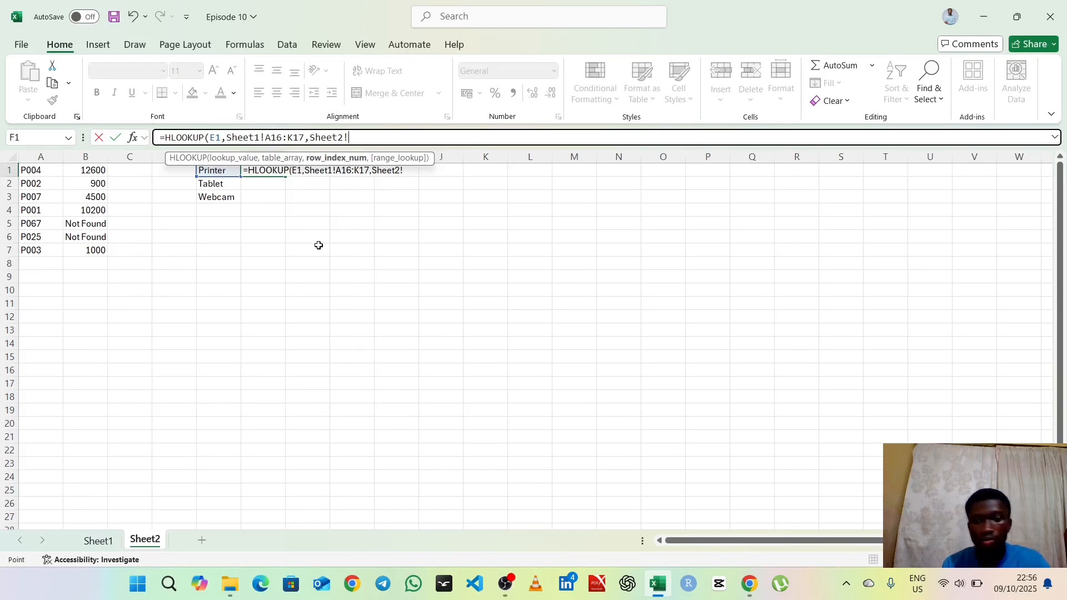
{"action": "key", "text": "BackSpace"}
{"action": "key", "text": "BackSpace"}
{"action": "key", "text": "BackSpace"}
{"action": "key", "text": "BackSpace"}
{"action": "key", "text": "BackSpace"}
{"action": "key", "text": "BackSpace"}
{"action": "key", "text": "BackSpace"}
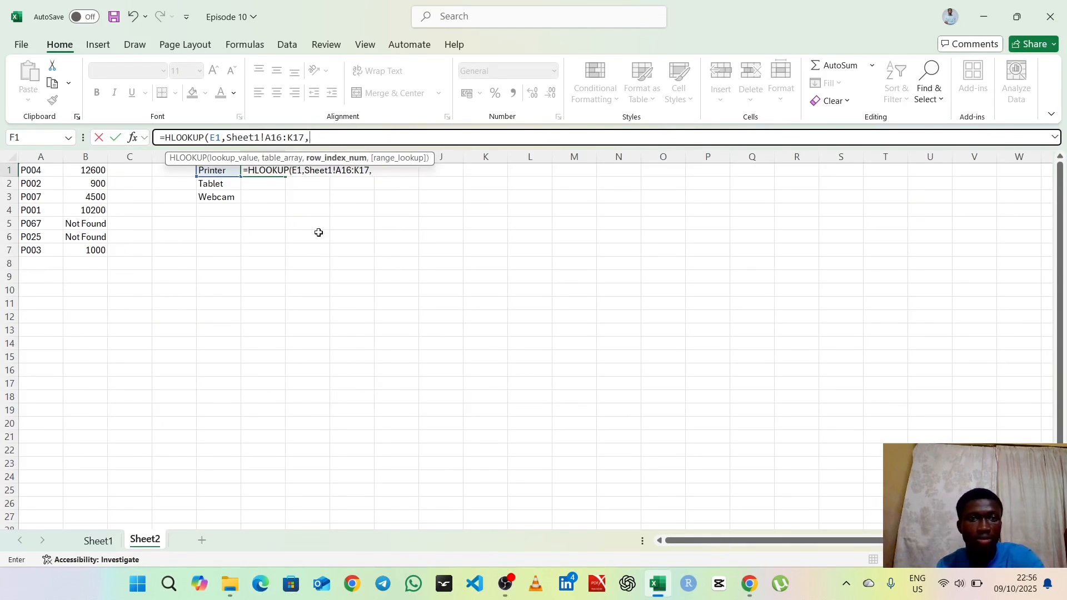
Step: Make the HLOOKUP table array absolute as Sheet1!$A$16:$K$17
{"action": "left_click", "coordinate": [266, 137]}
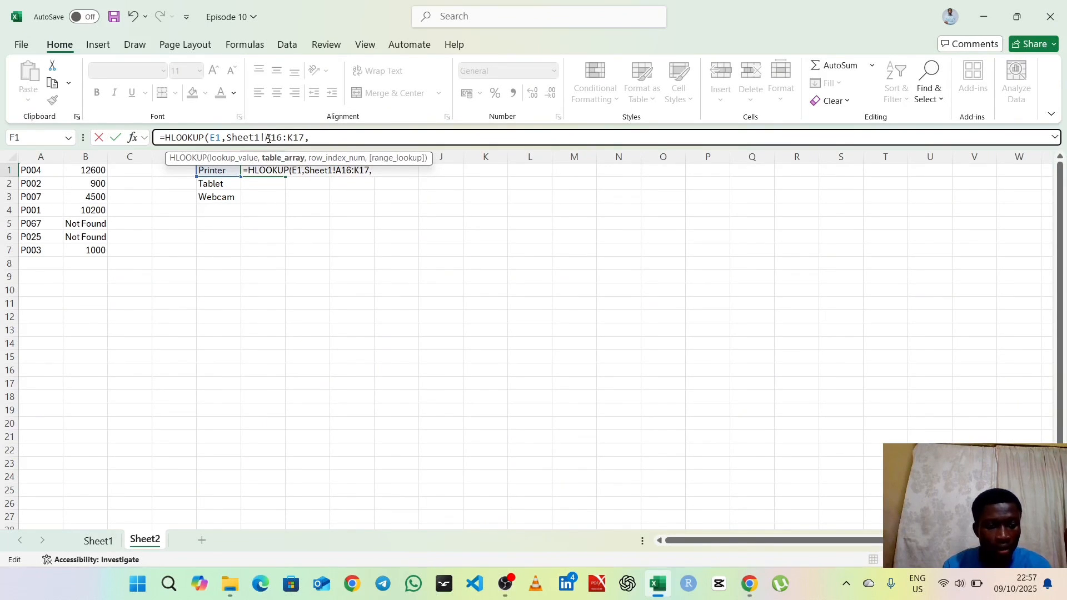
{"action": "type", "text": "$"}
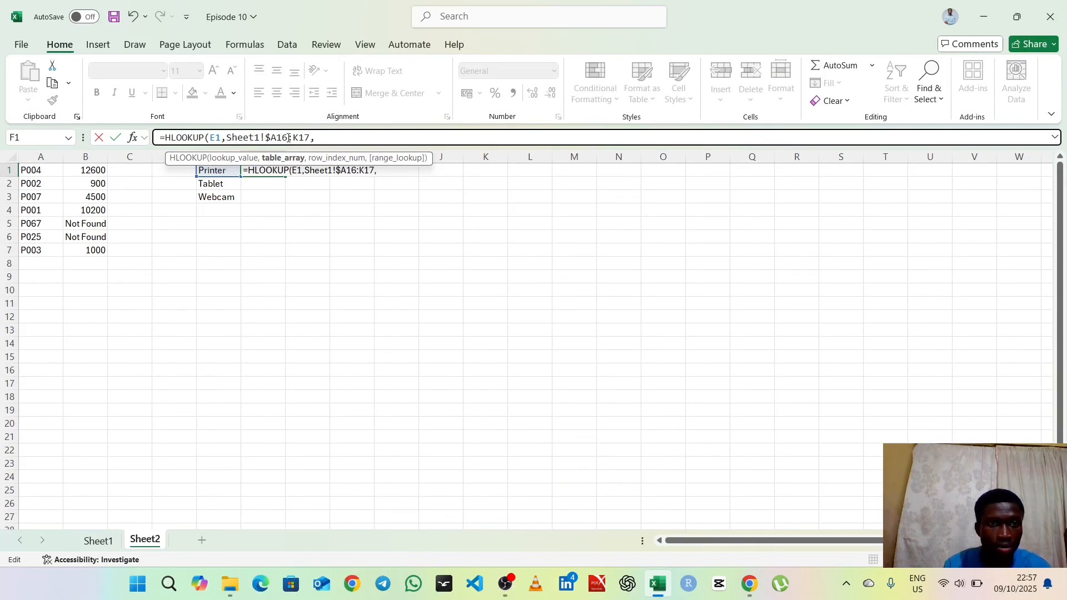
{"action": "left_click", "coordinate": [276, 137]}
{"action": "type", "text": "$"}
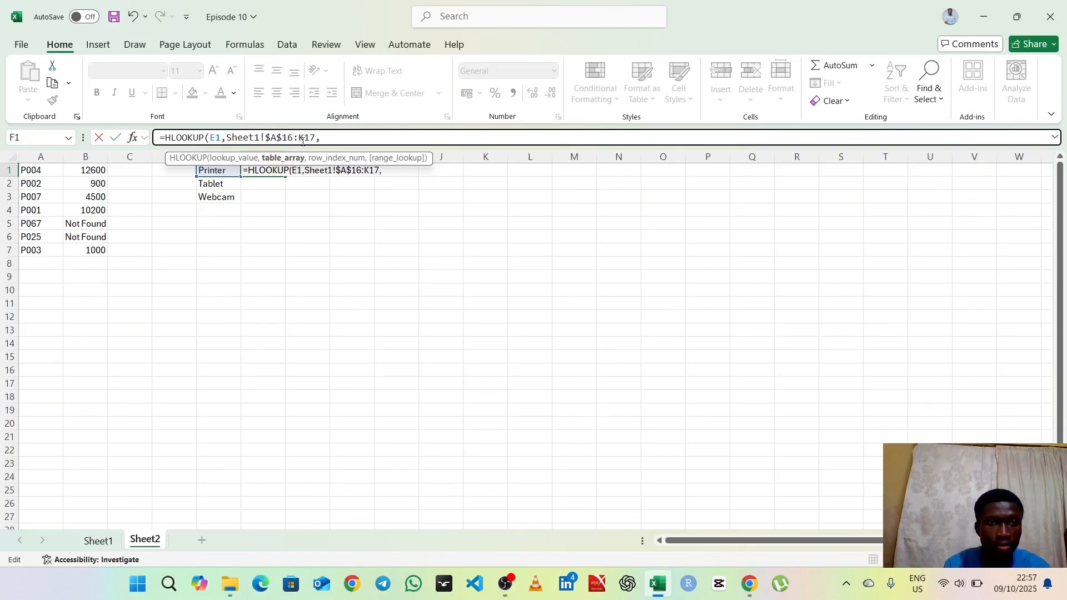
{"action": "left_click", "coordinate": [299, 137]}
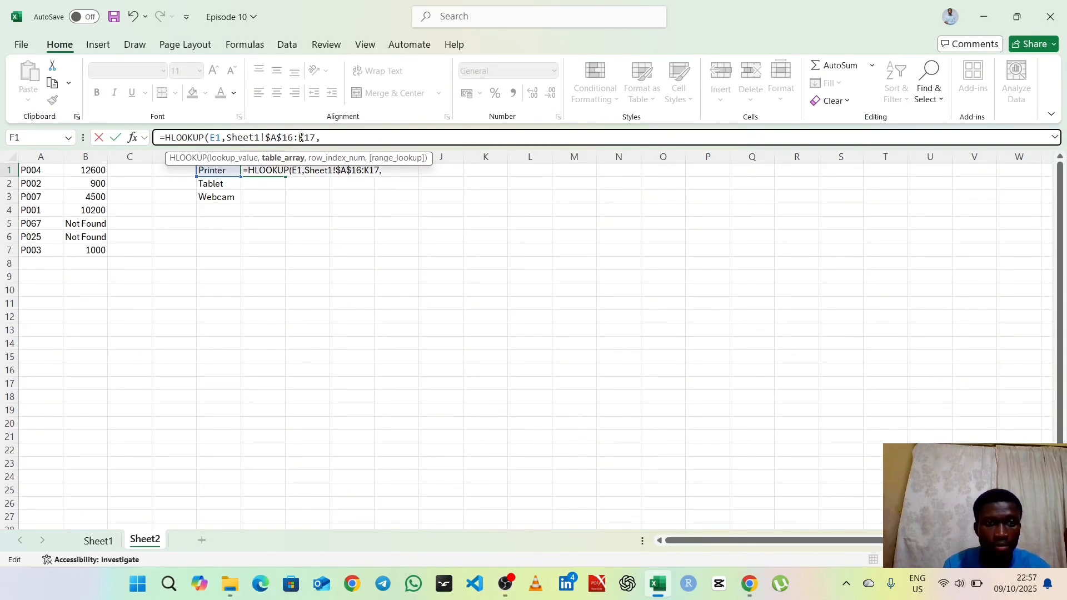
{"action": "type", "text": "$"}
{"action": "left_click", "coordinate": [310, 138]}
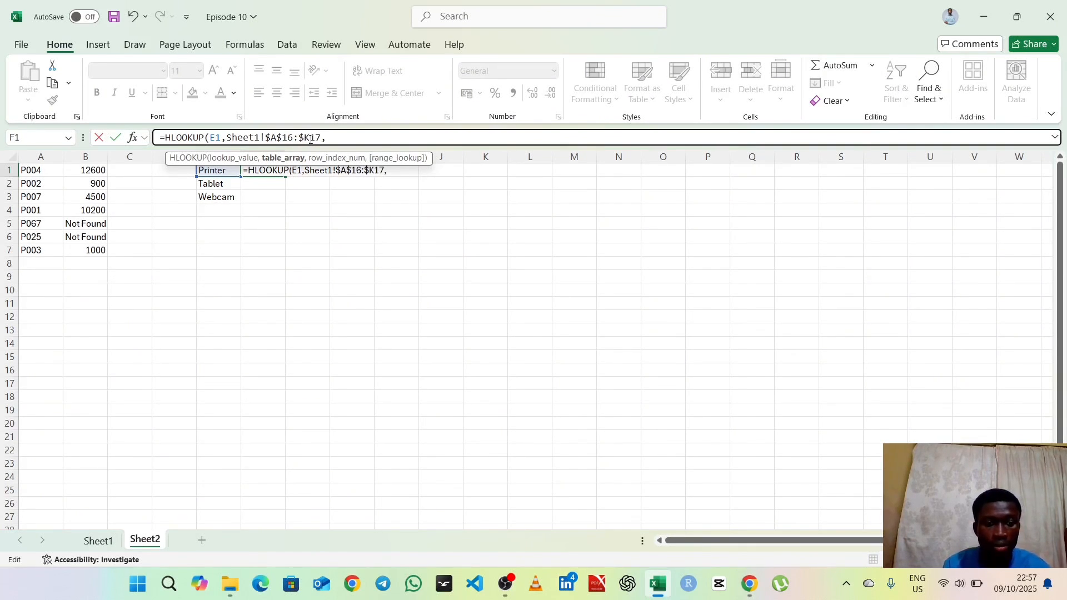
{"action": "type", "text": "$"}
{"action": "left_click", "coordinate": [341, 137]}
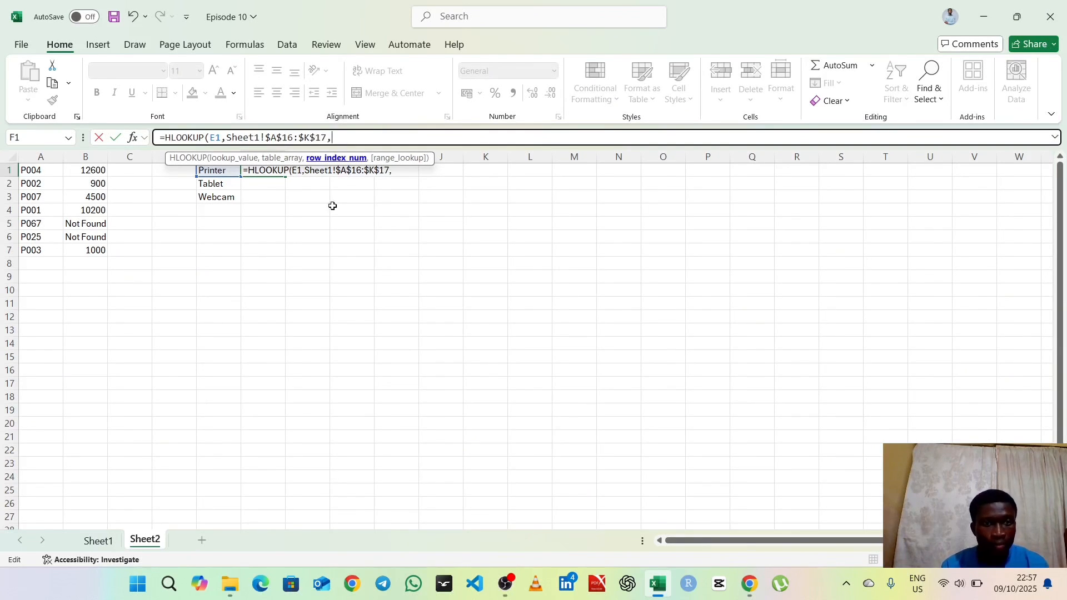
Step: Check the transposed rows on Sheet1, then replace the stray sheet reference in the HLOOKUP formula with row index 2
{"action": "left_click", "coordinate": [99, 540]}
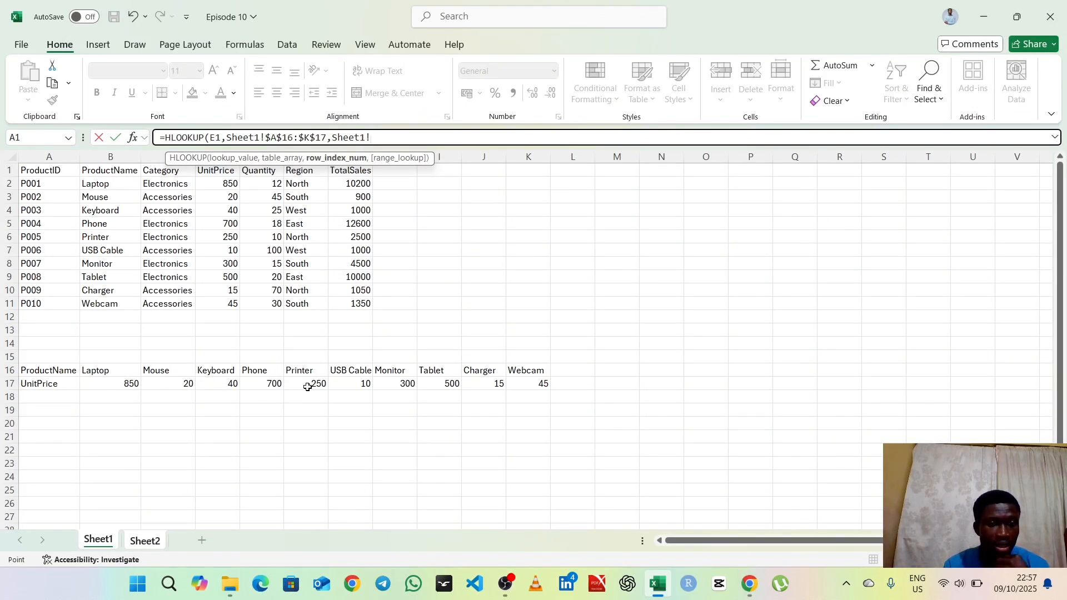
{"action": "left_click", "coordinate": [149, 542]}
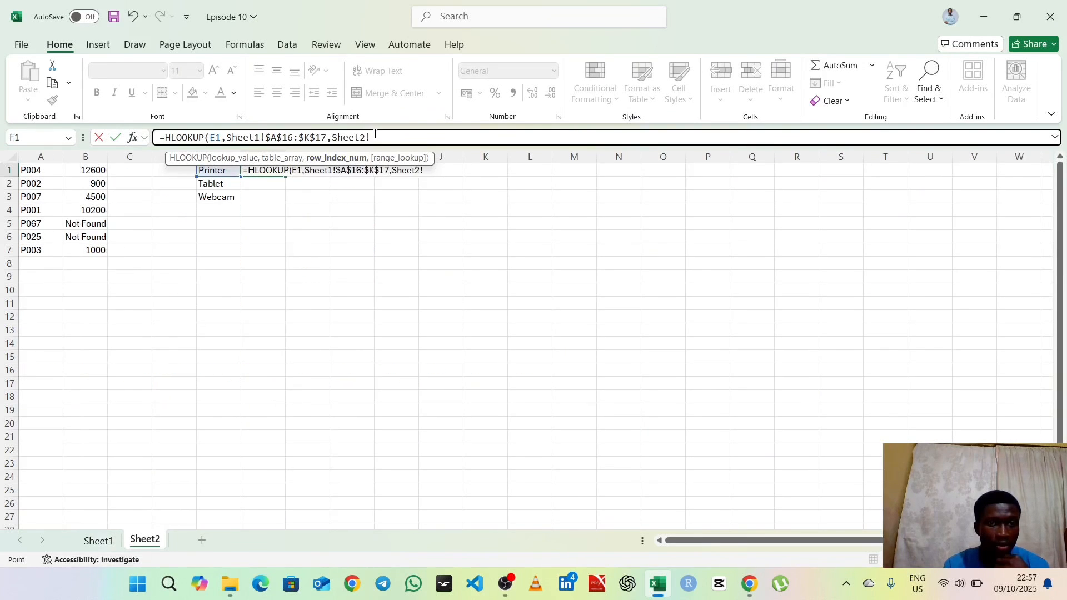
{"action": "left_click_drag", "start_coordinate": [353, 139], "coordinate": [329, 145]}
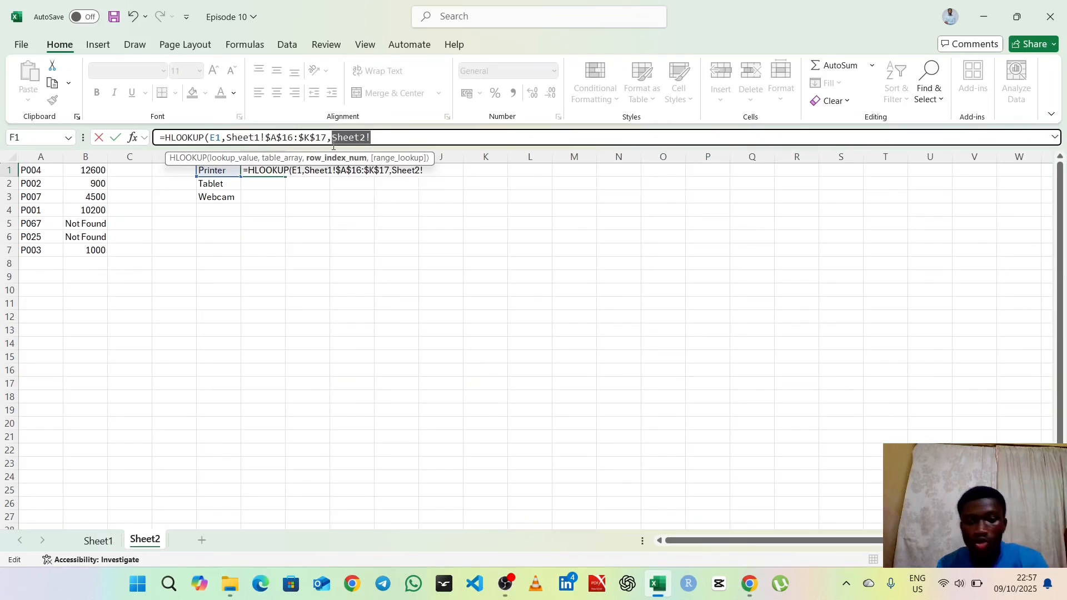
{"action": "key", "text": "BackSpace"}
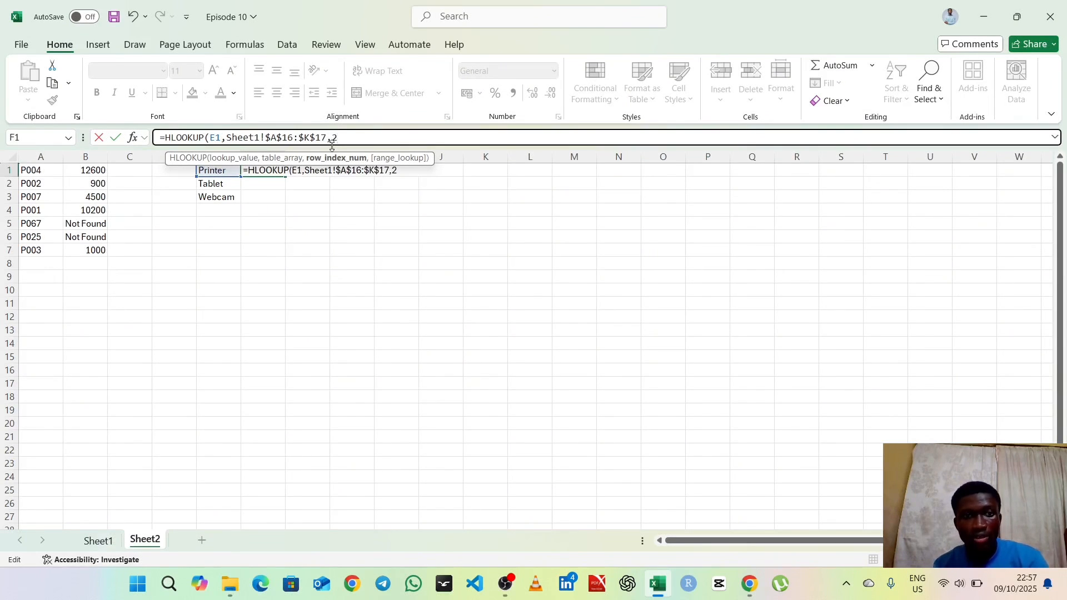
Step: Complete the HLOOKUP formula in F1 with FALSE as the range lookup for an exact match and enter it
{"action": "type", "text": "2,"}
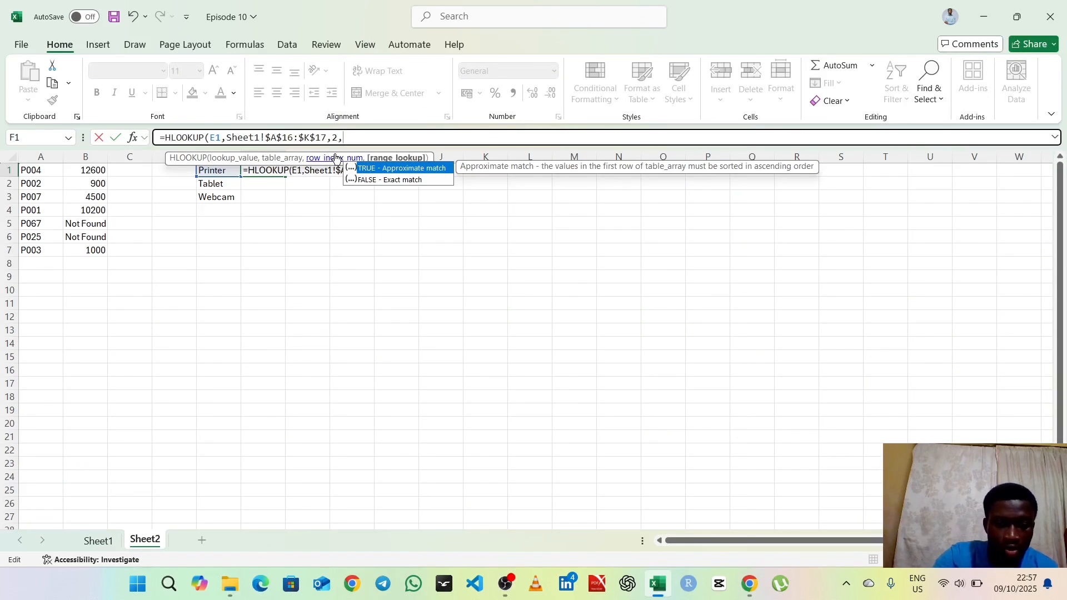
{"action": "type", "text": "FALS"}
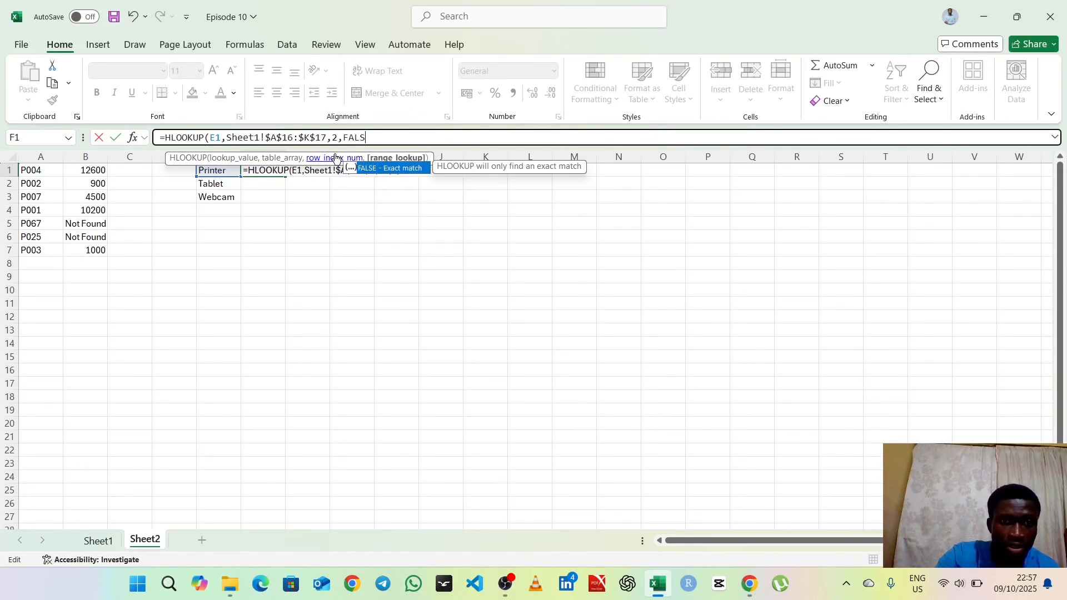
{"action": "type", "text": "E)"}
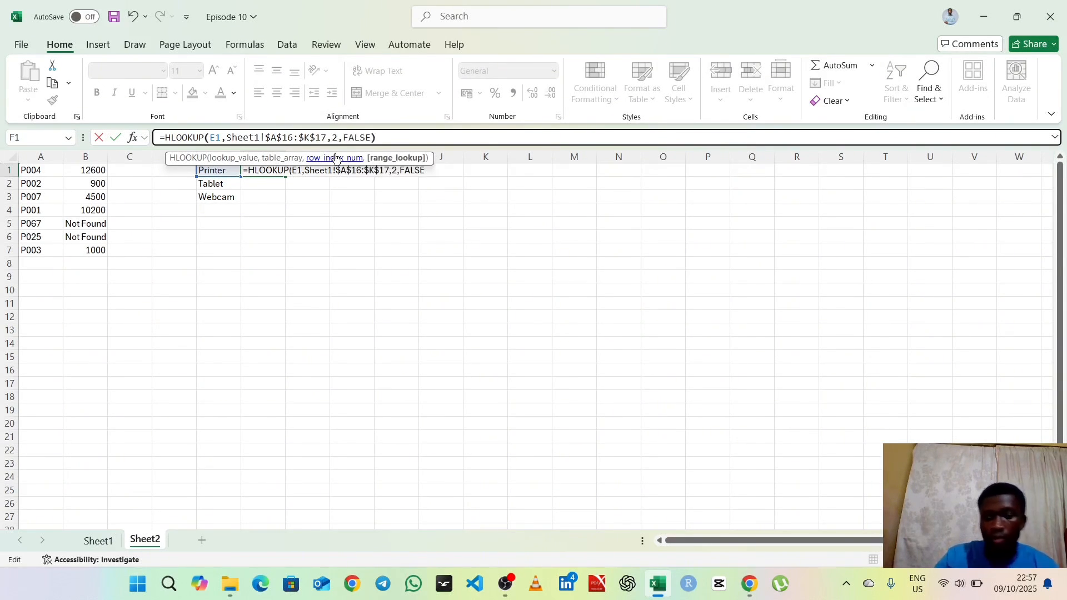
{"action": "key", "text": "Return"}
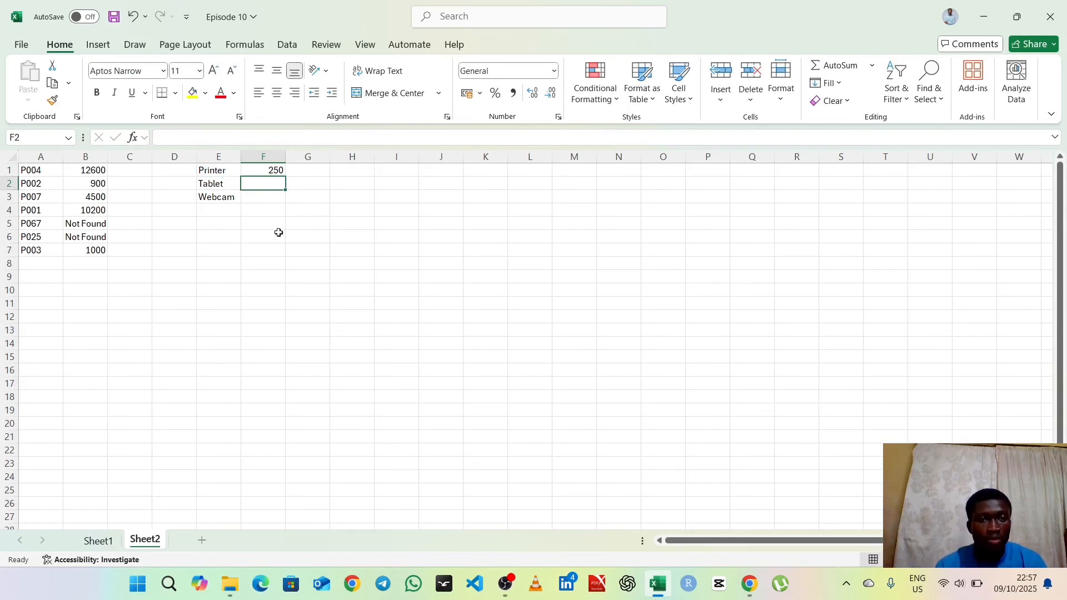
Step: Fill the HLOOKUP formula from F1 down to F3 and compare the prices with the transposed table on Sheet1
{"action": "left_click", "coordinate": [276, 170]}
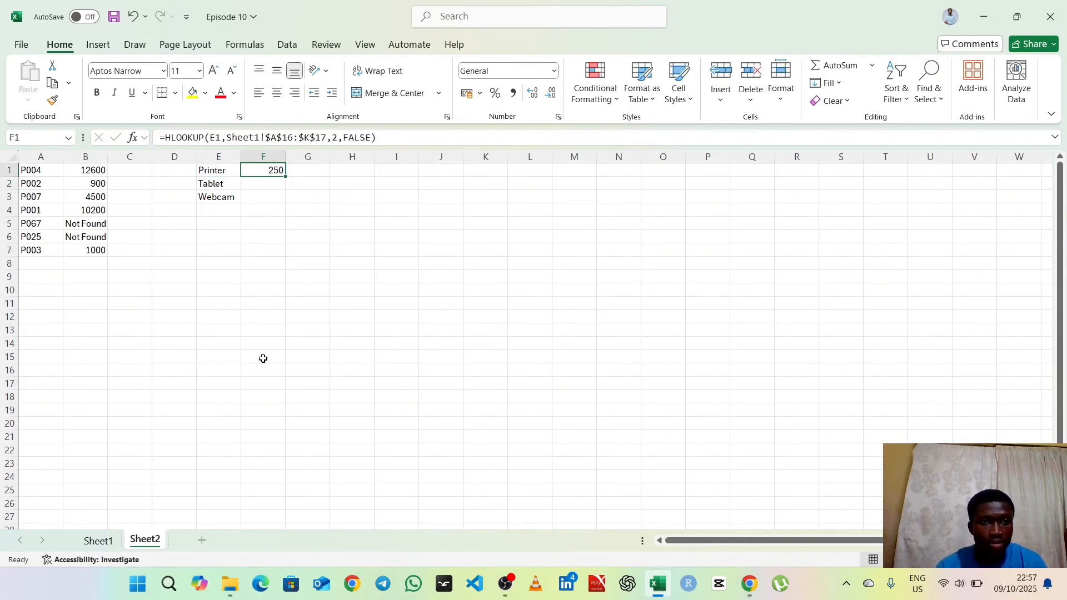
{"action": "left_click", "coordinate": [105, 540]}
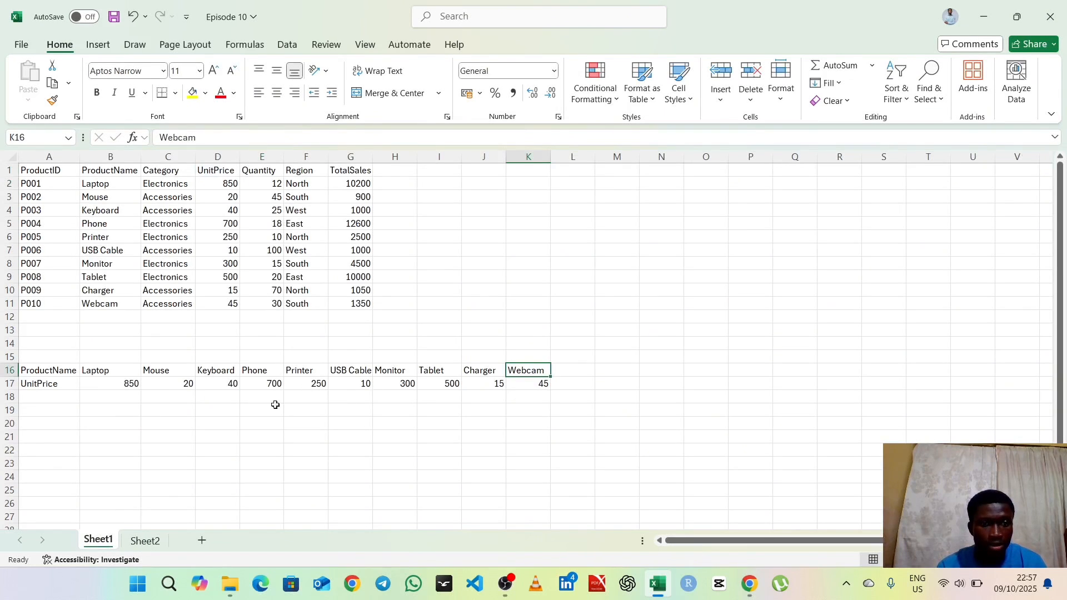
{"action": "left_click", "coordinate": [145, 542]}
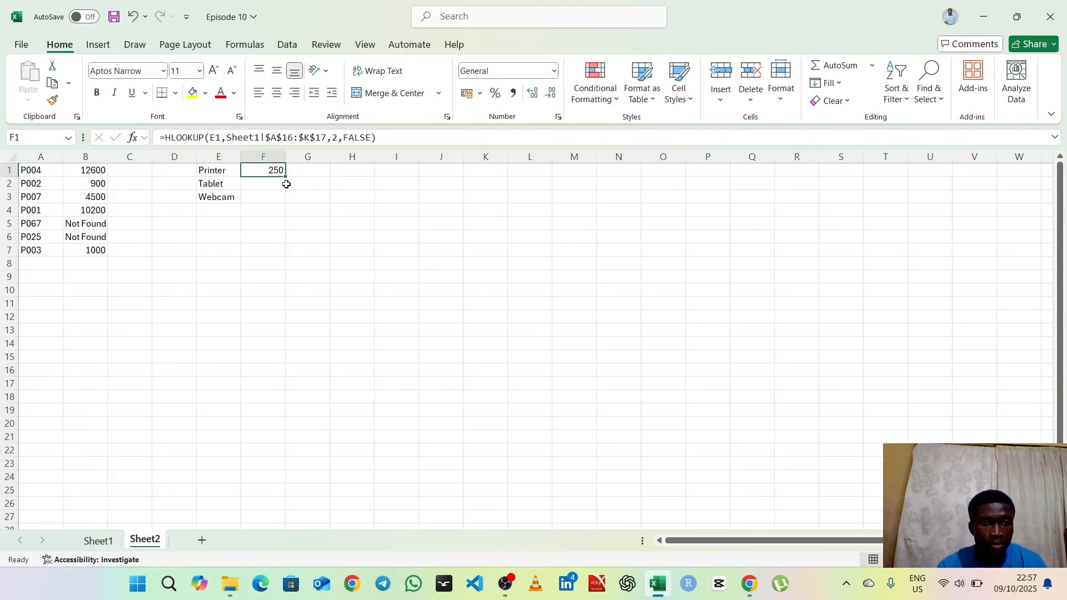
{"action": "left_click_drag", "start_coordinate": [284, 176], "coordinate": [285, 204]}
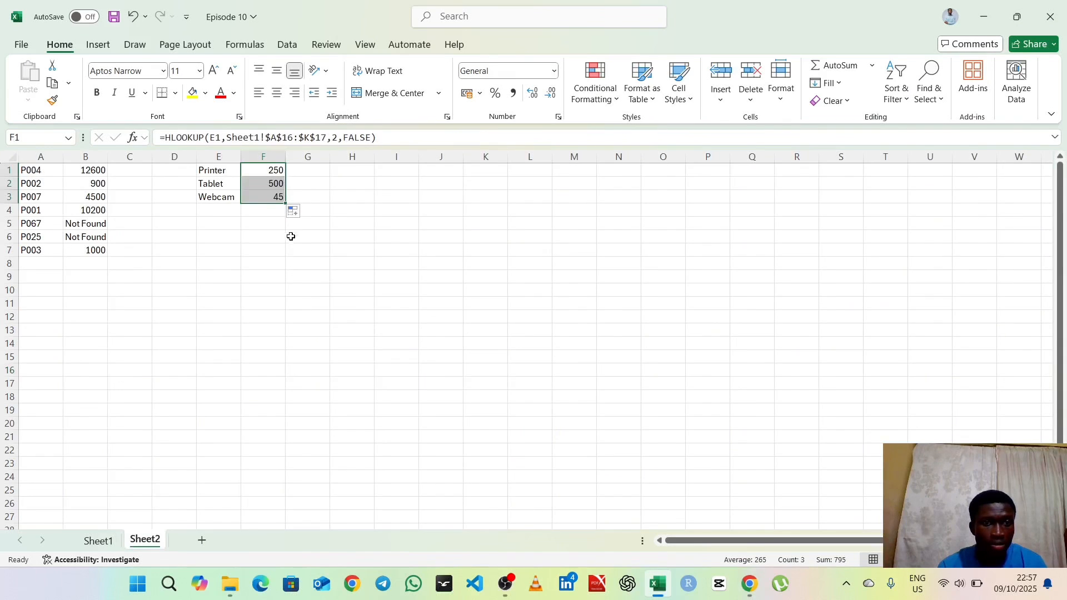
{"action": "left_click", "coordinate": [100, 542]}
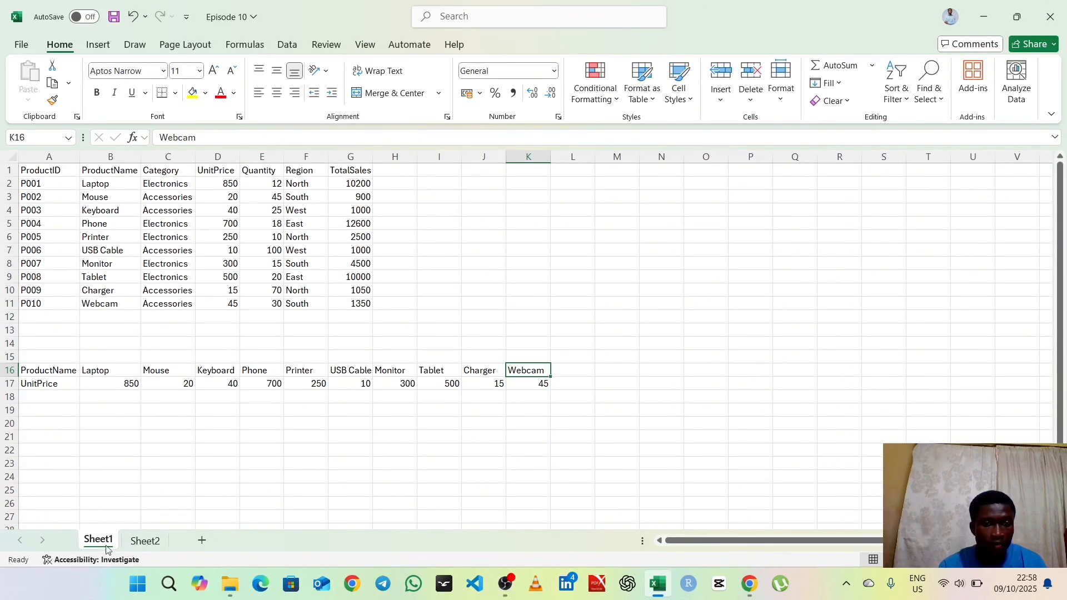
{"action": "left_click", "coordinate": [143, 543]}
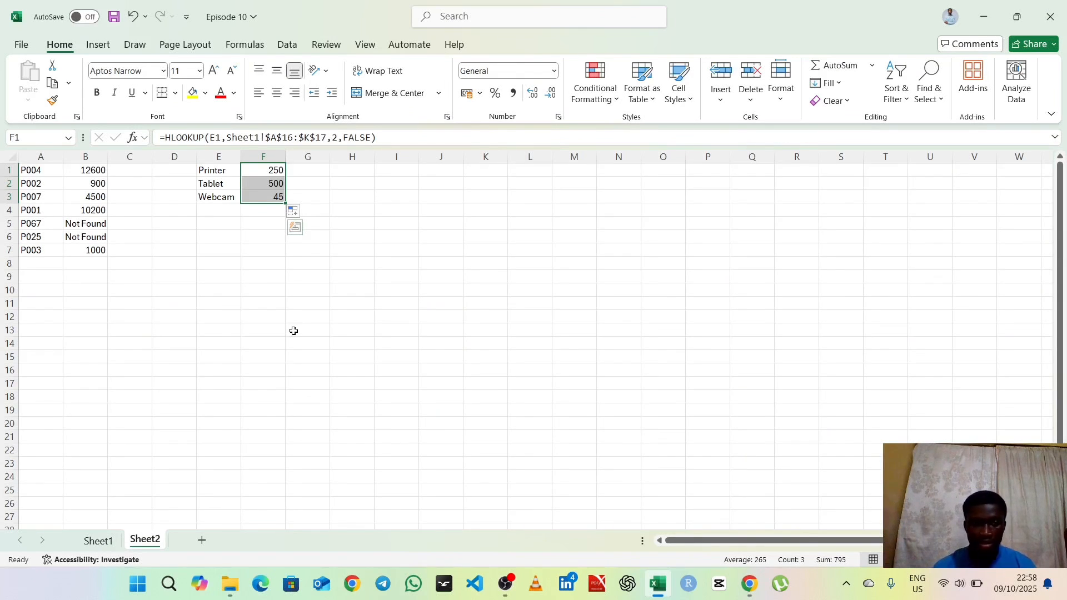
{"action": "left_click", "coordinate": [276, 298]}
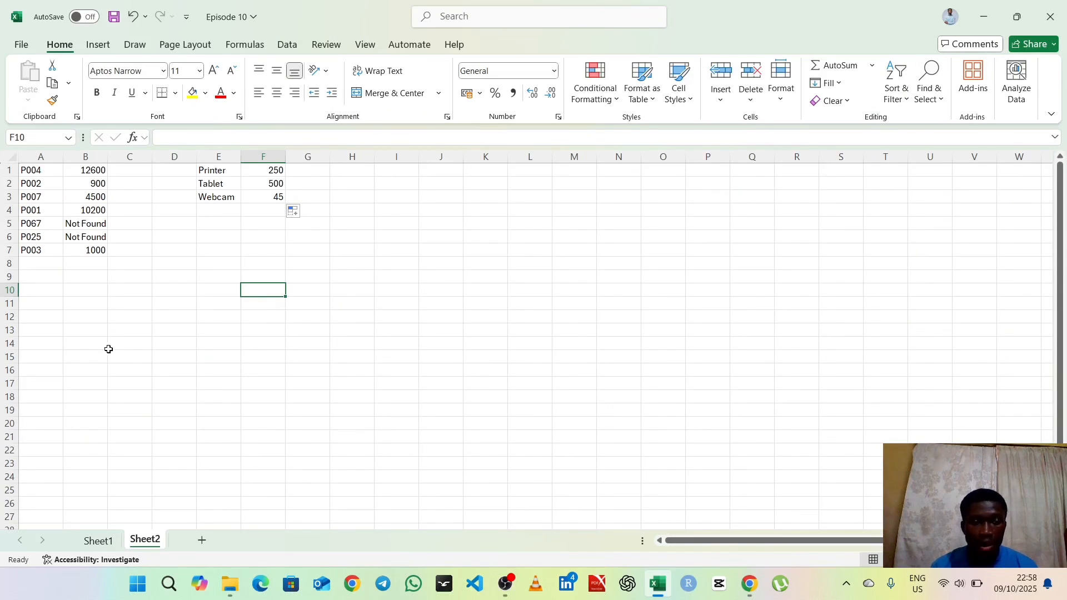
{"action": "left_click", "coordinate": [505, 583]}
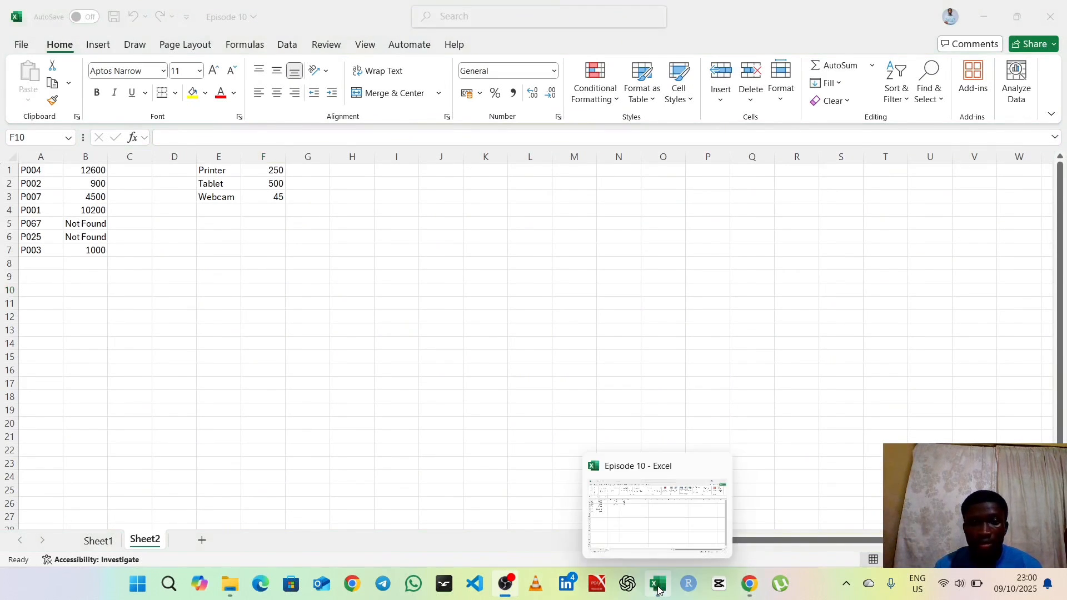
{"action": "left_click", "coordinate": [657, 589]}
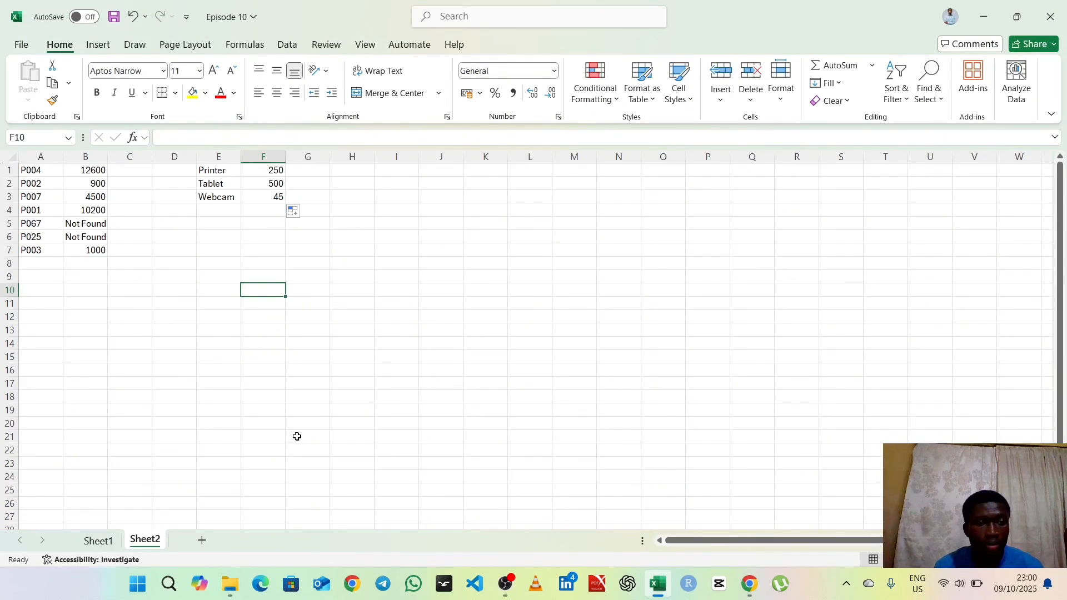
{"action": "left_click", "coordinate": [393, 170]}
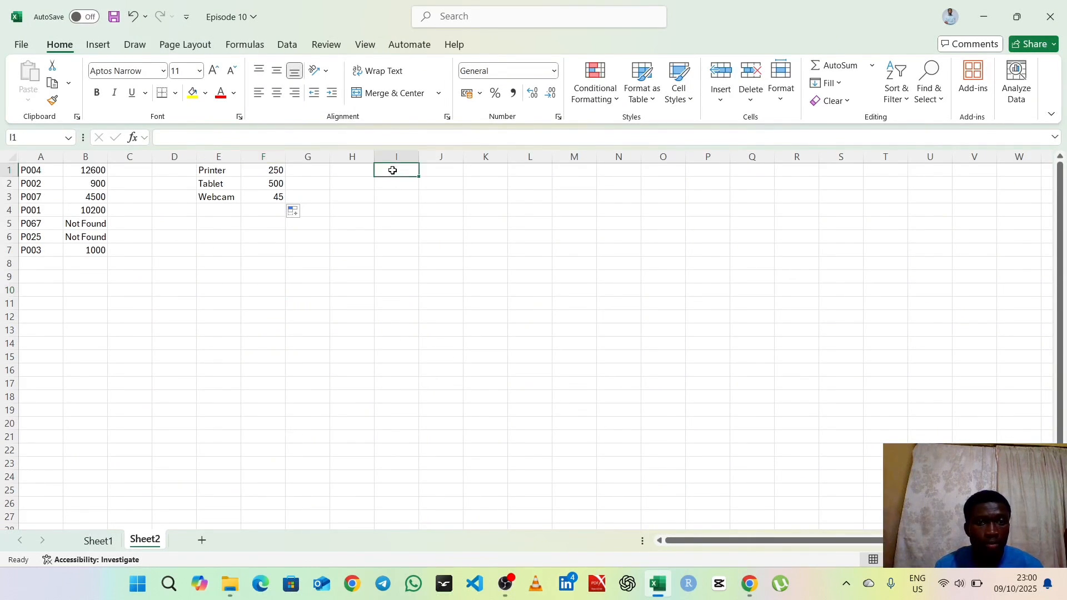
{"action": "left_click_drag", "start_coordinate": [47, 173], "coordinate": [34, 249]}
{"action": "key", "text": "ctrl+c"}
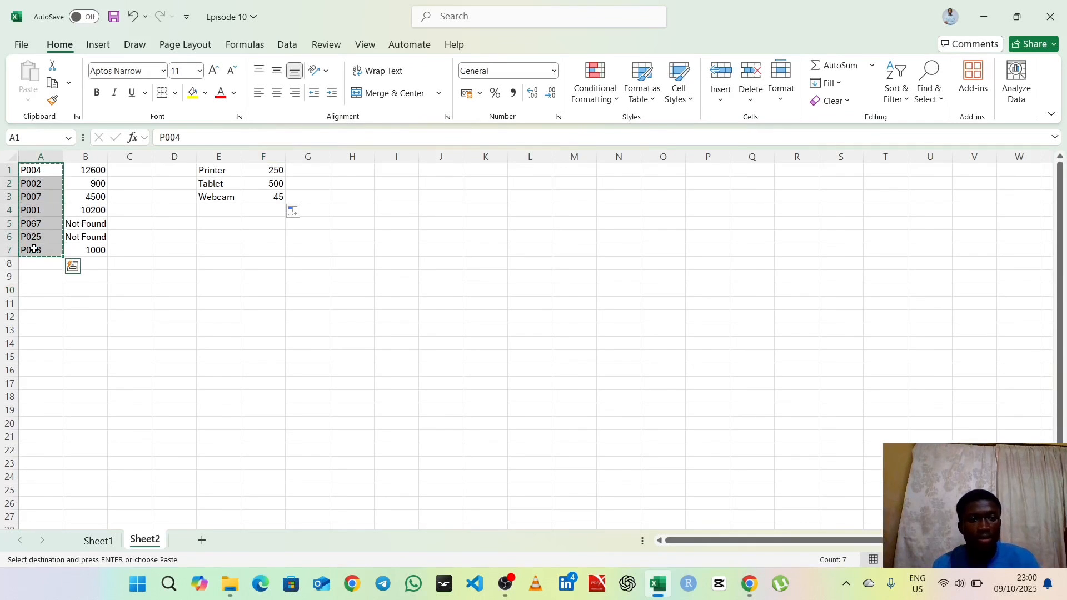
{"action": "left_click", "coordinate": [384, 167]}
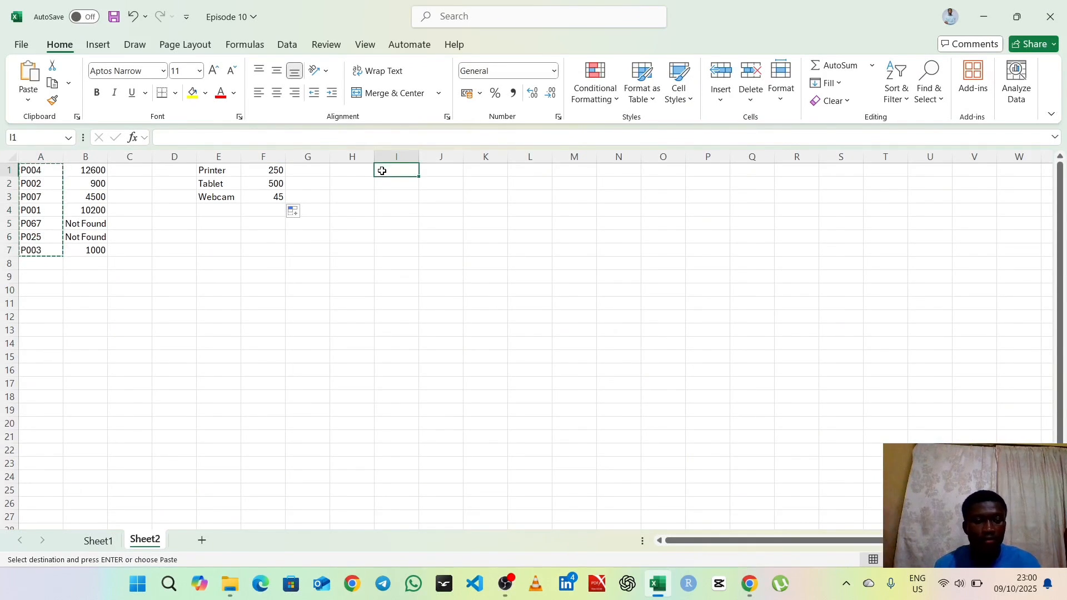
{"action": "key", "text": "ctrl+v"}
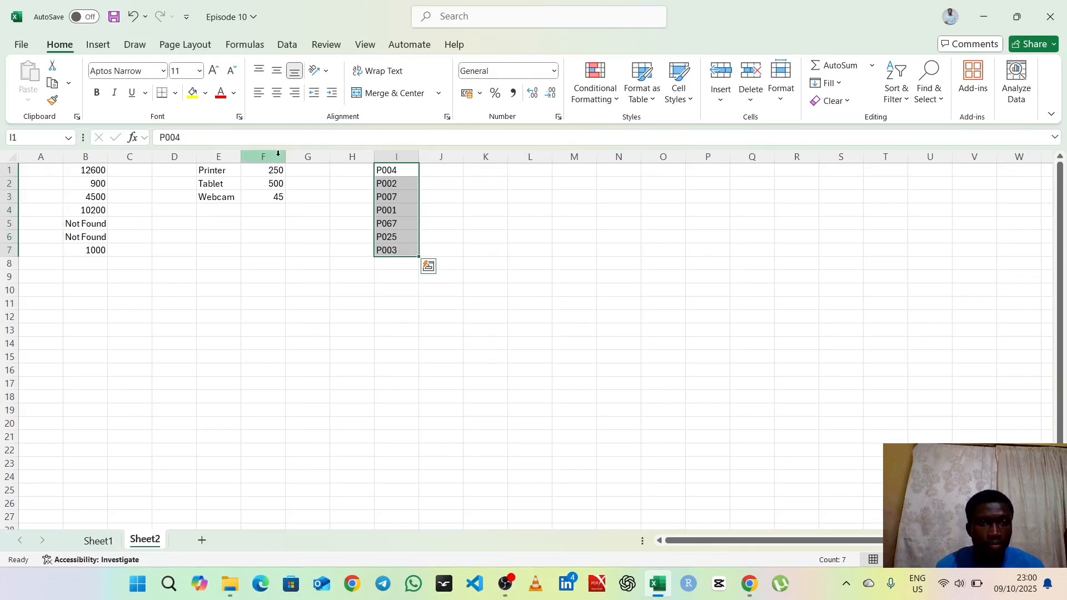
{"action": "left_click", "coordinate": [434, 172]}
{"action": "key", "text": "ctrl+z"}
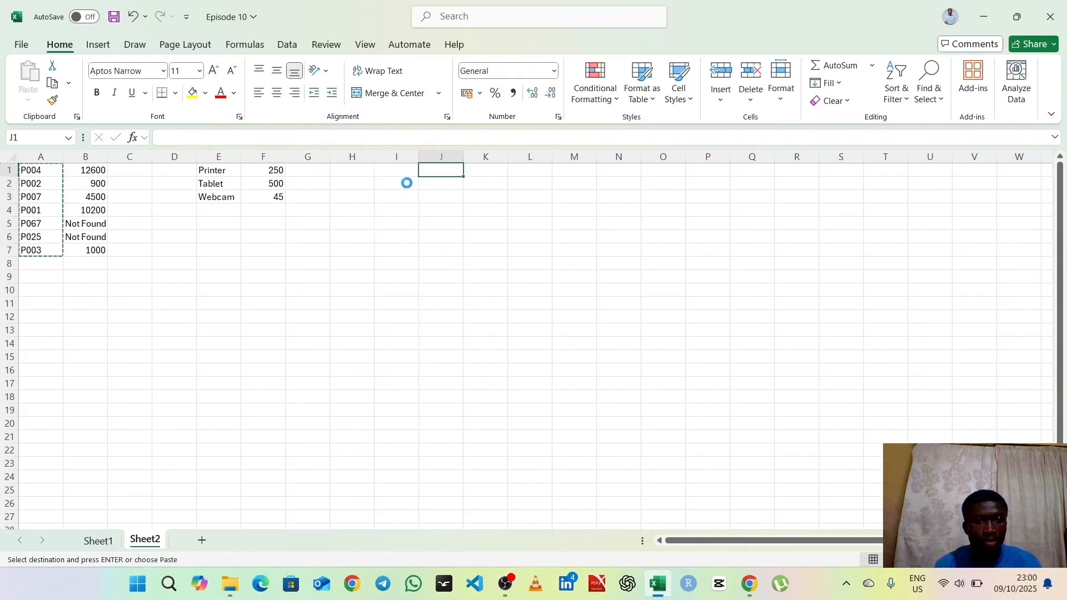
{"action": "key", "text": "ctrl+c"}
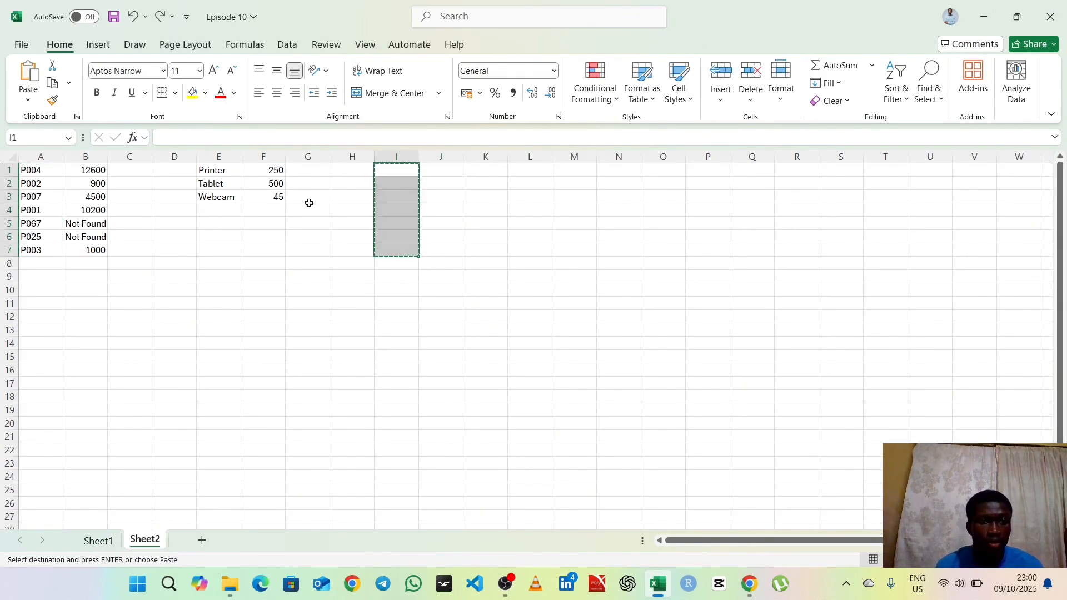
{"action": "key", "text": "ctrl+v"}
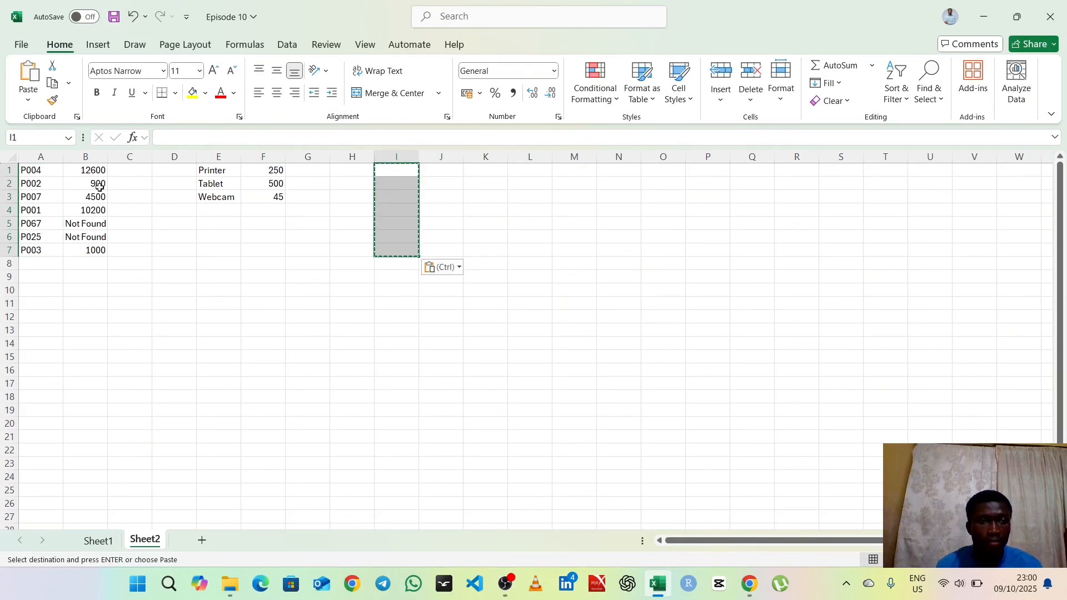
Step: Copy the product IDs in A1:A7 on Sheet2 into the range starting at I1
{"action": "left_click_drag", "start_coordinate": [39, 172], "coordinate": [34, 250]}
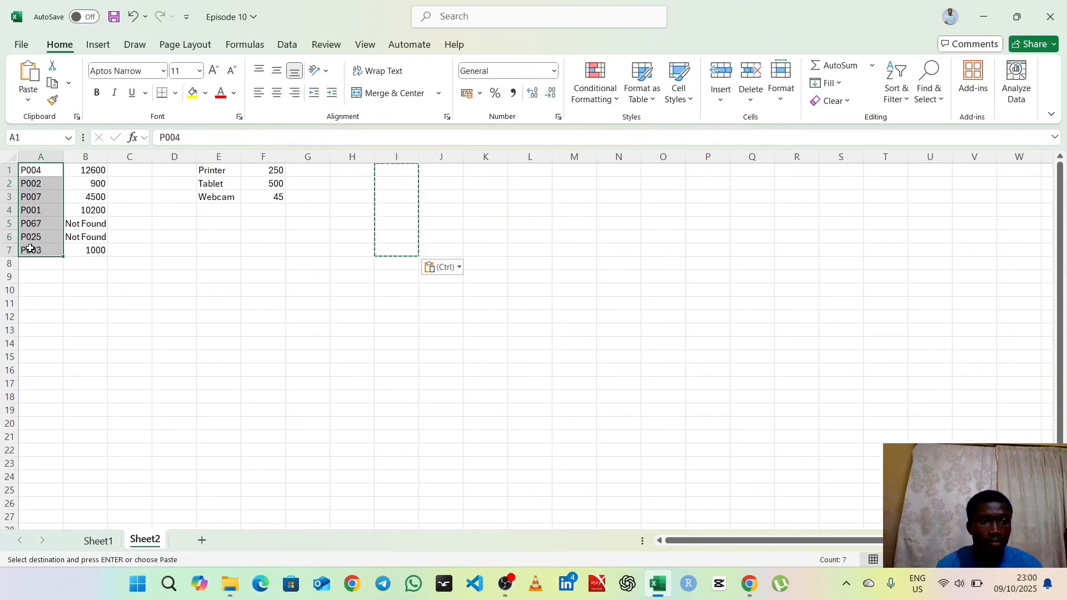
{"action": "key", "text": "Escape"}
{"action": "key", "text": "ctrl+c"}
{"action": "left_click", "coordinate": [383, 167]}
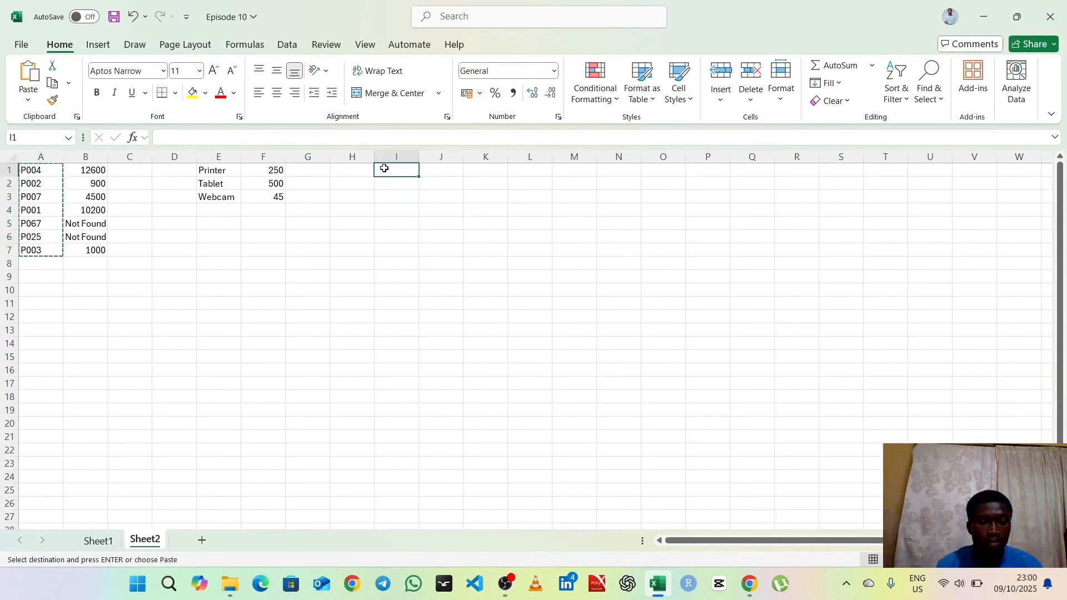
{"action": "key", "text": "ctrl+v"}
Step: Begin an XLOOKUP formula in J1 on Sheet2 with I1 as the lookup value
{"action": "left_click", "coordinate": [439, 169]}
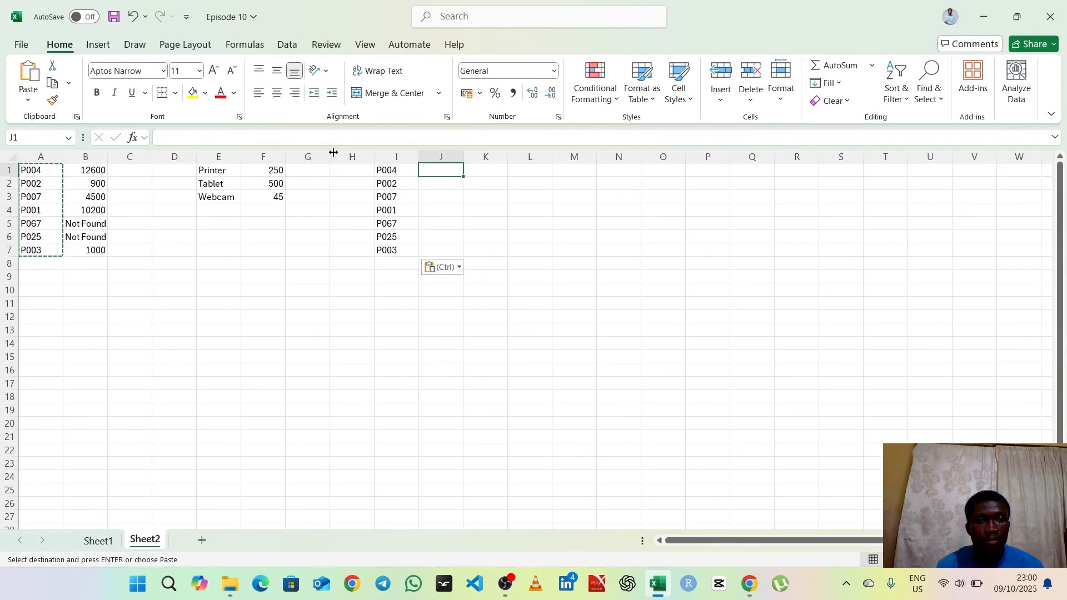
{"action": "left_click", "coordinate": [206, 138]}
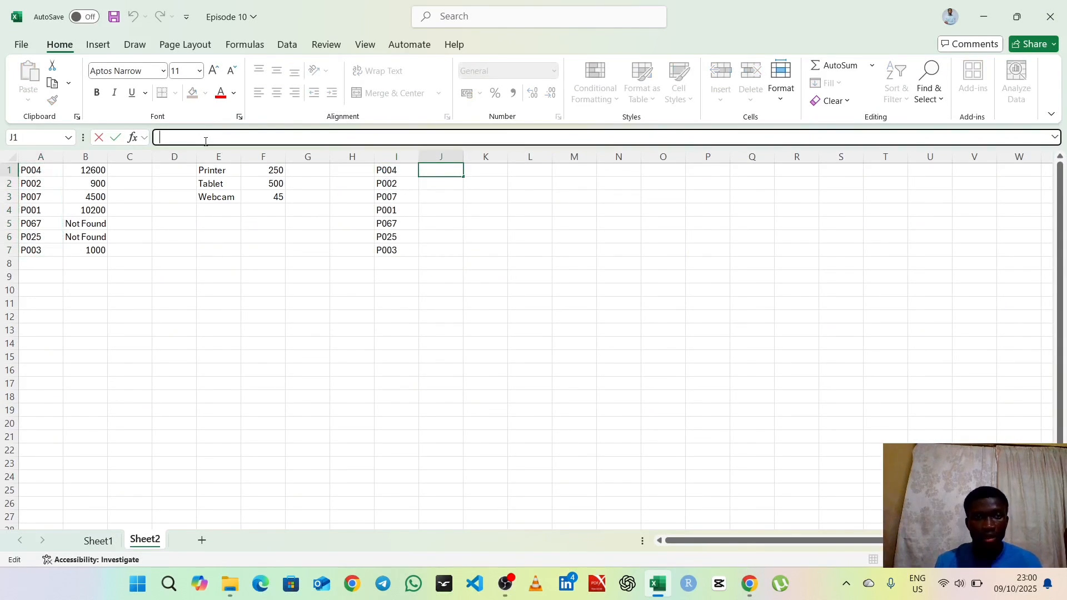
{"action": "type", "text": "="}
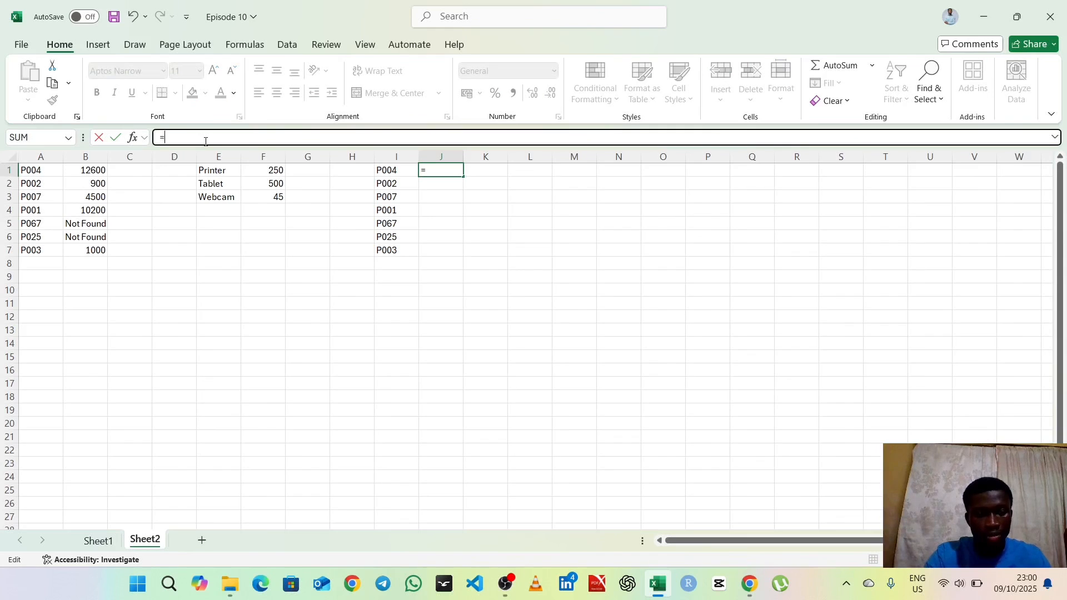
{"action": "type", "text": "XLOO"}
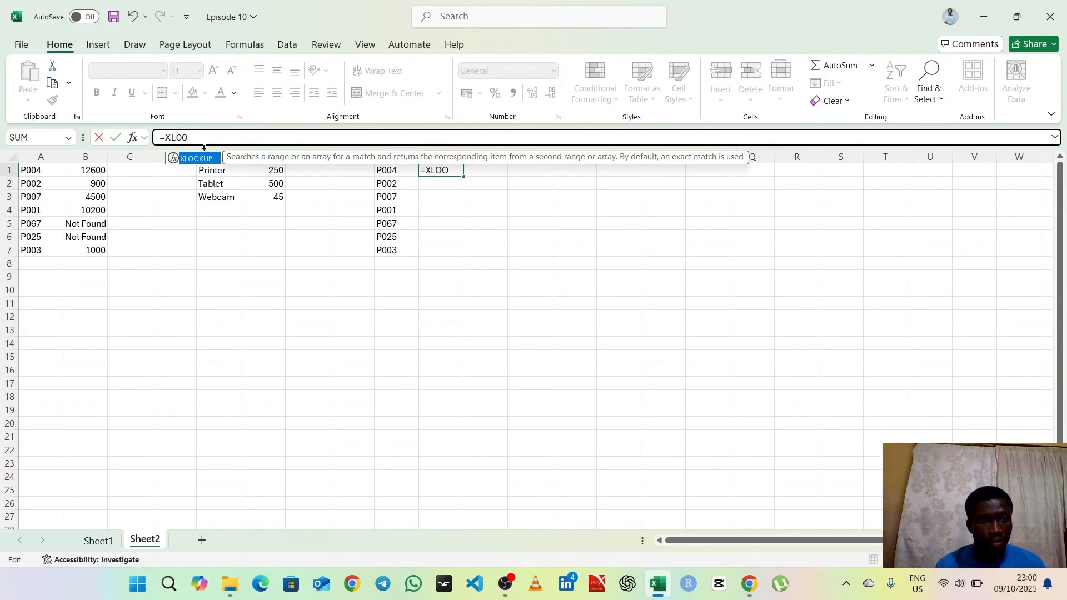
{"action": "double_click", "coordinate": [205, 160]}
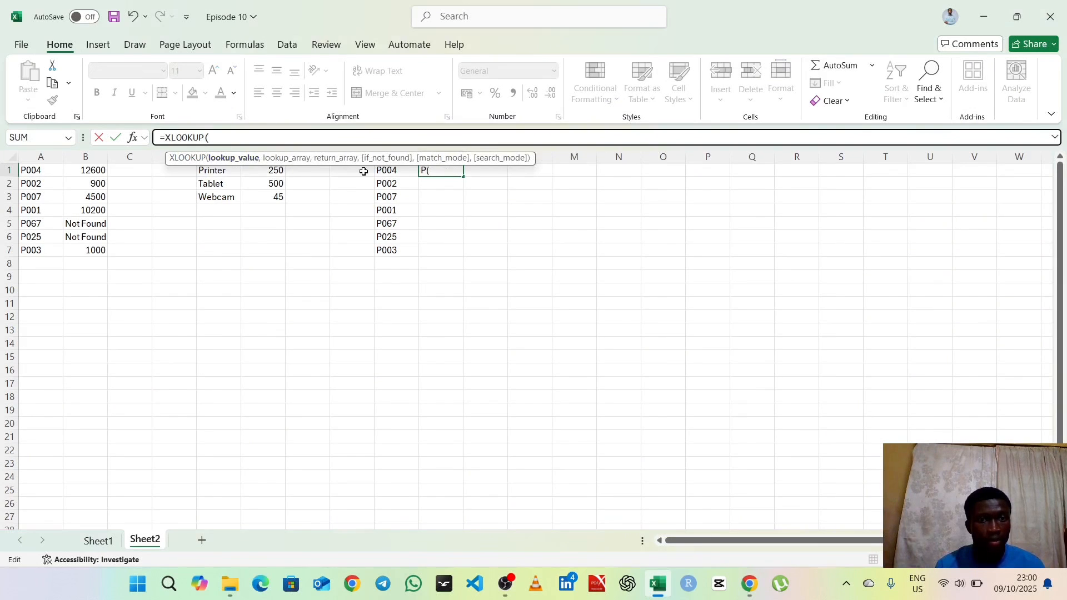
{"action": "left_click", "coordinate": [386, 172]}
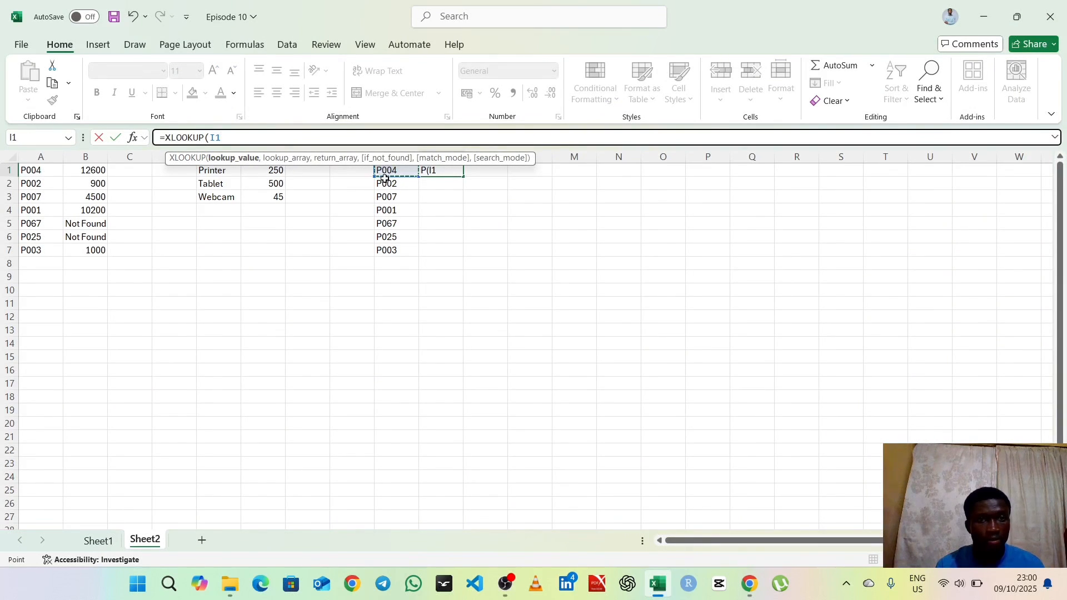
{"action": "type", "text": ","}
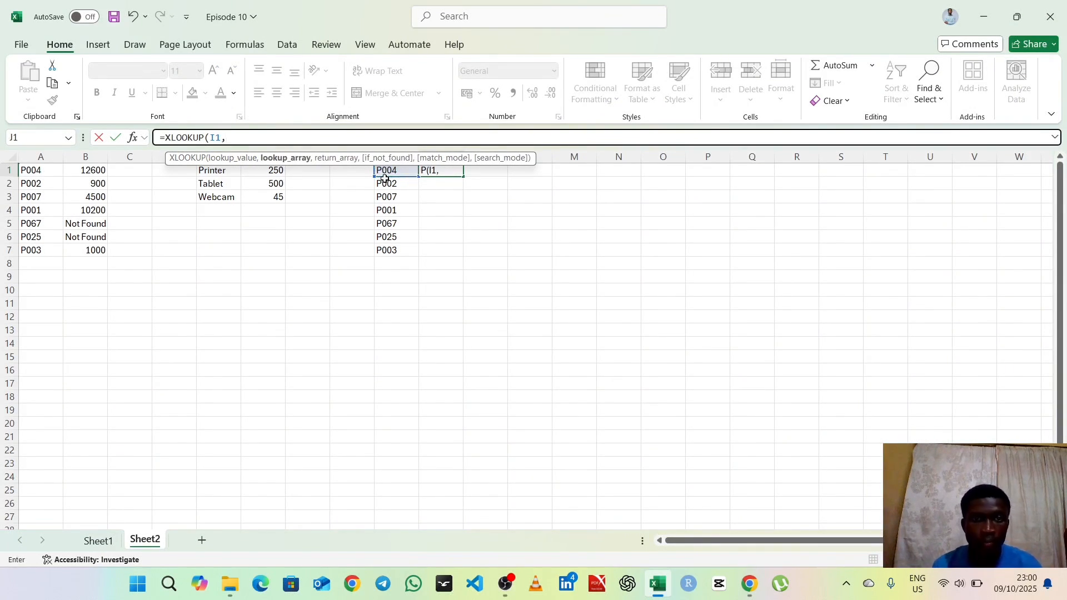
Step: Set the XLOOKUP lookup array to Sheet1!A1:G11 and remove the stray Sheet2 reference from the formula
{"action": "left_click", "coordinate": [95, 543]}
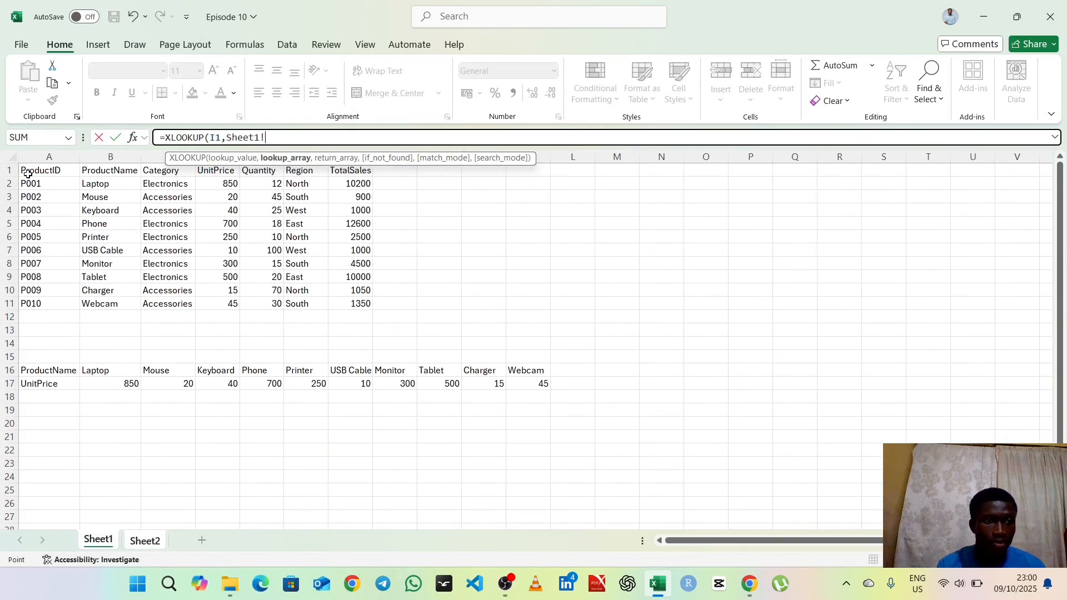
{"action": "left_click_drag", "start_coordinate": [26, 170], "coordinate": [344, 303]}
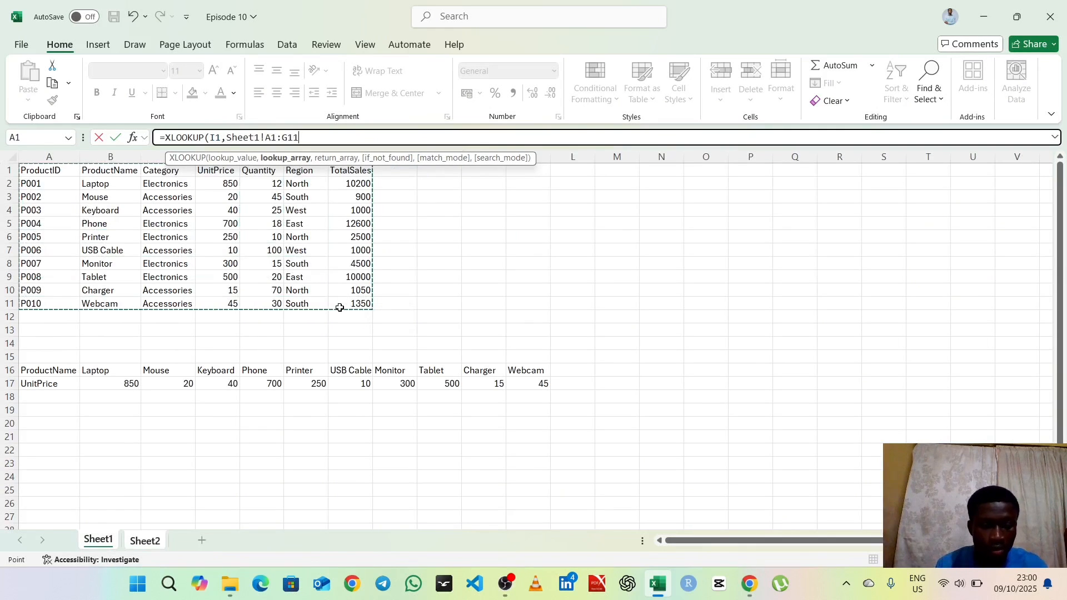
{"action": "type", "text": ","}
{"action": "left_click", "coordinate": [148, 542]}
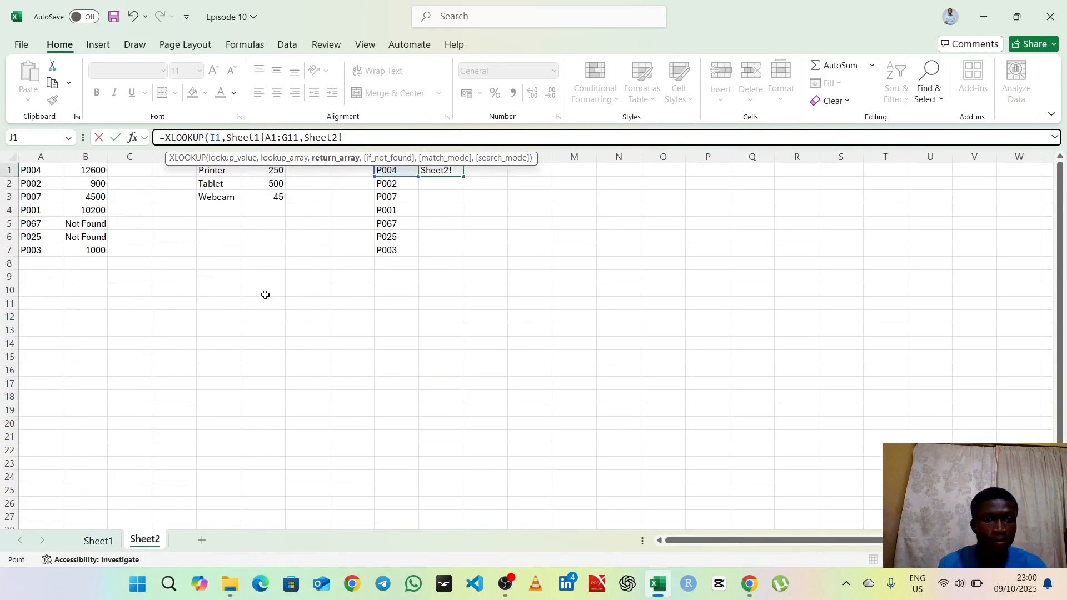
{"action": "key", "text": "BackSpace"}
{"action": "key", "text": "BackSpace"}
{"action": "key", "text": "BackSpace"}
{"action": "key", "text": "BackSpace"}
{"action": "key", "text": "BackSpace"}
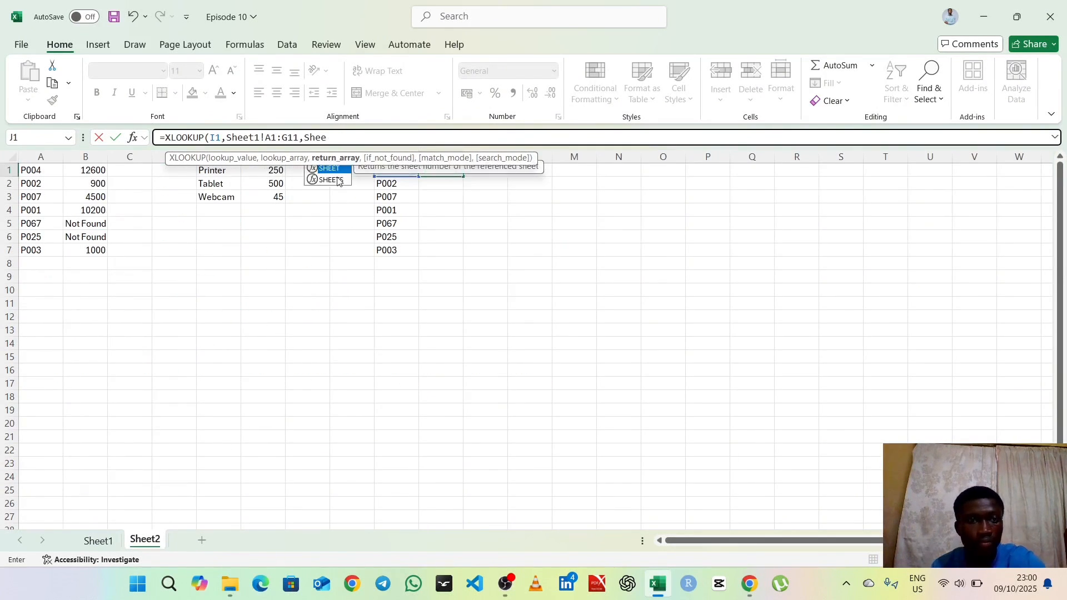
{"action": "key", "text": "BackSpace"}
{"action": "key", "text": "BackSpace"}
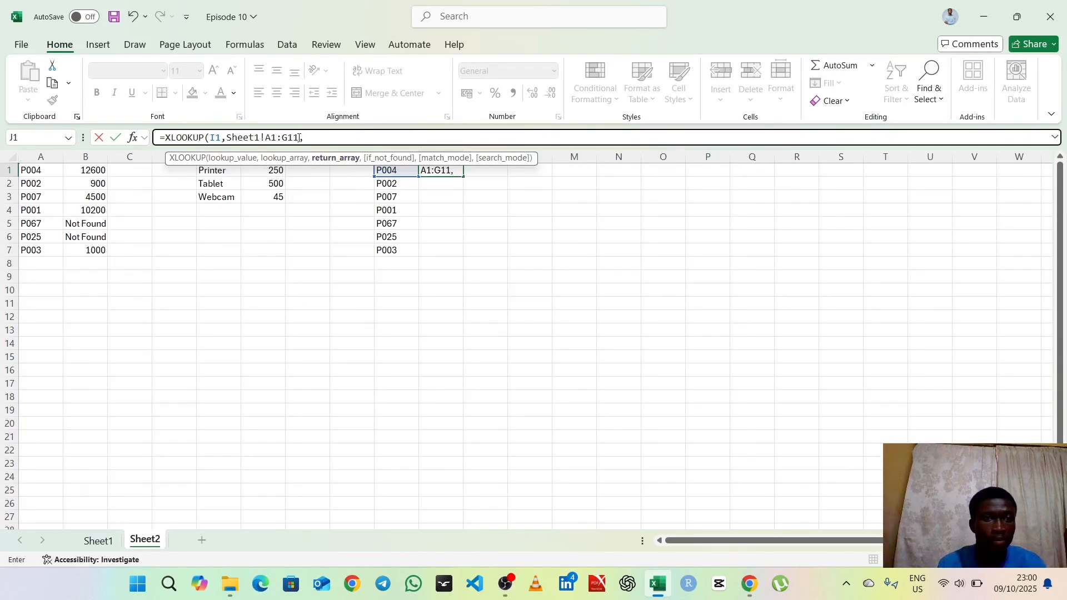
{"action": "left_click", "coordinate": [293, 137]}
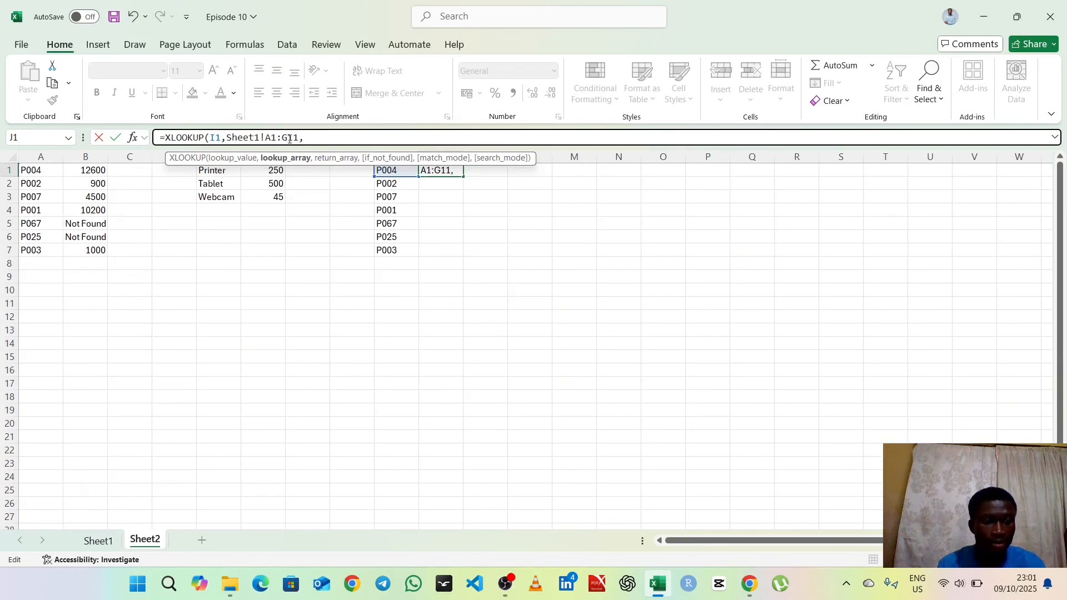
Step: Make the XLOOKUP lookup array in J1 fully absolute as Sheet1!$A$1:$G$11
{"action": "type", "text": "$"}
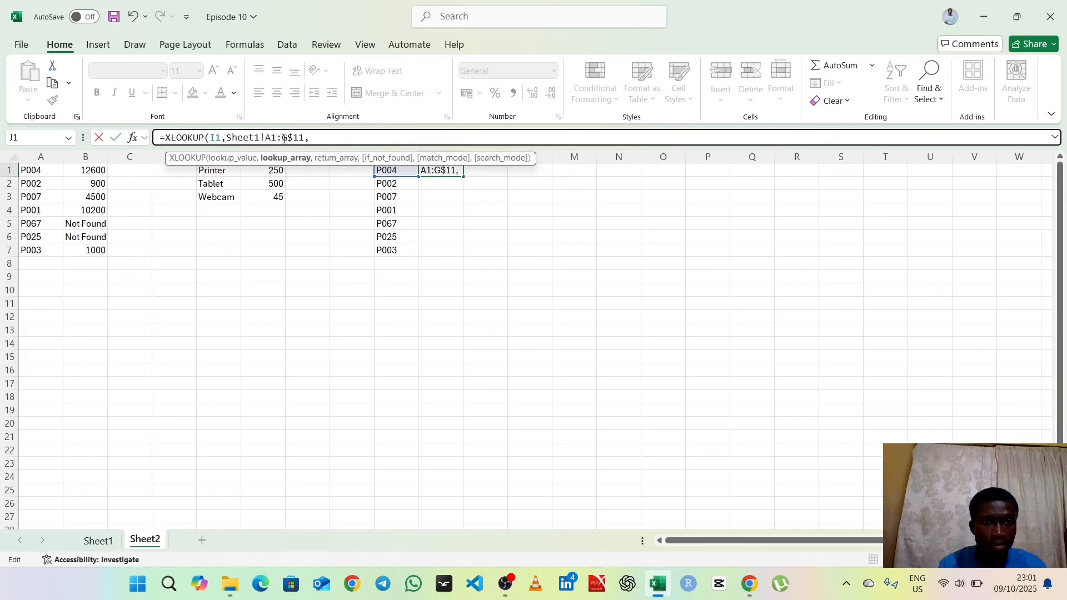
{"action": "left_click", "coordinate": [283, 138]}
{"action": "type", "text": "$"}
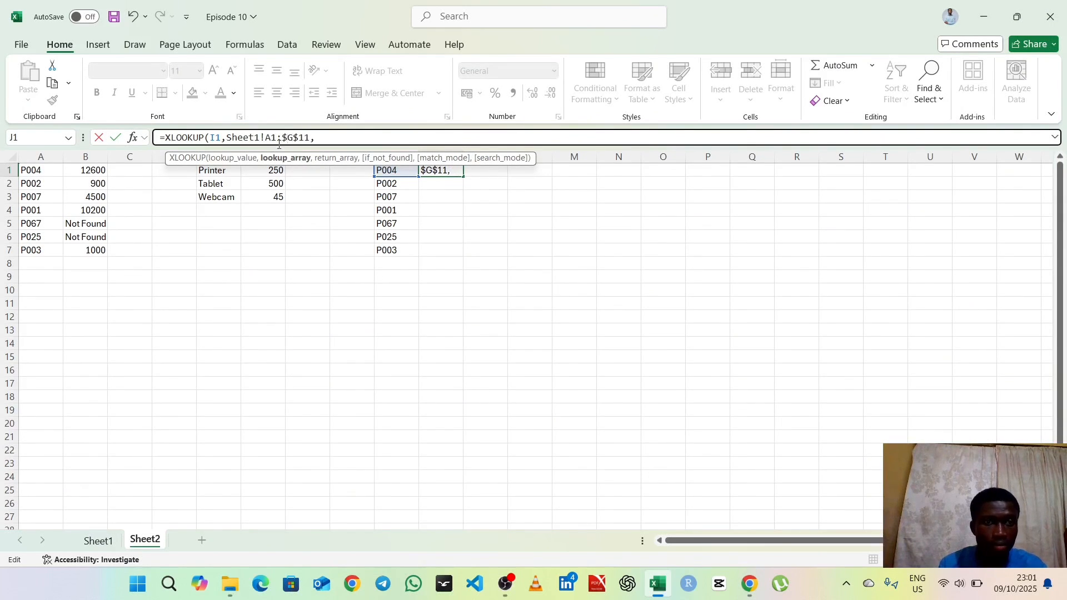
{"action": "left_click", "coordinate": [272, 139]}
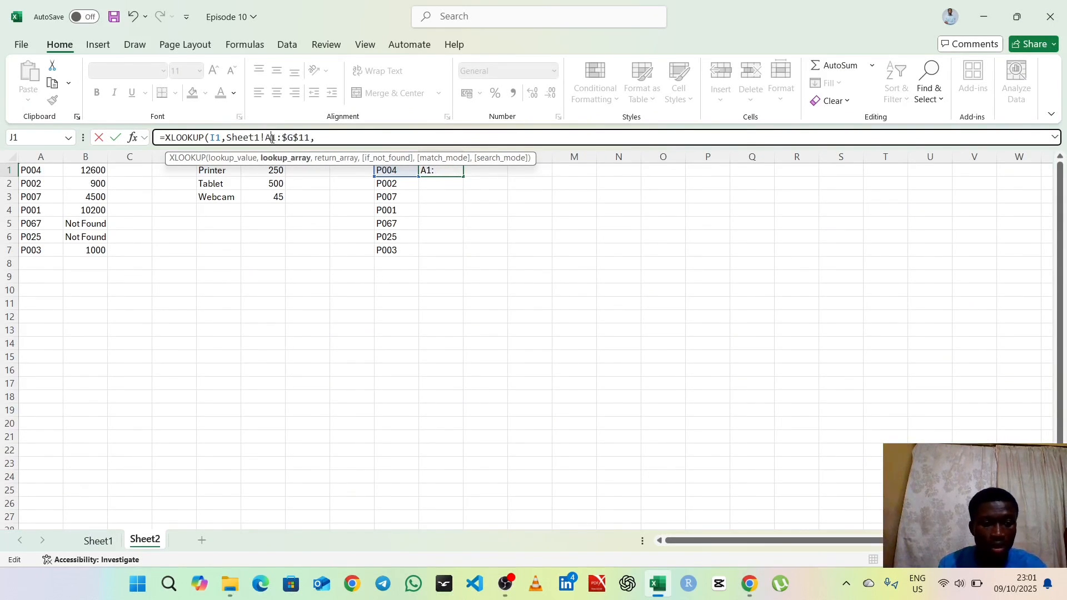
{"action": "type", "text": "$A"}
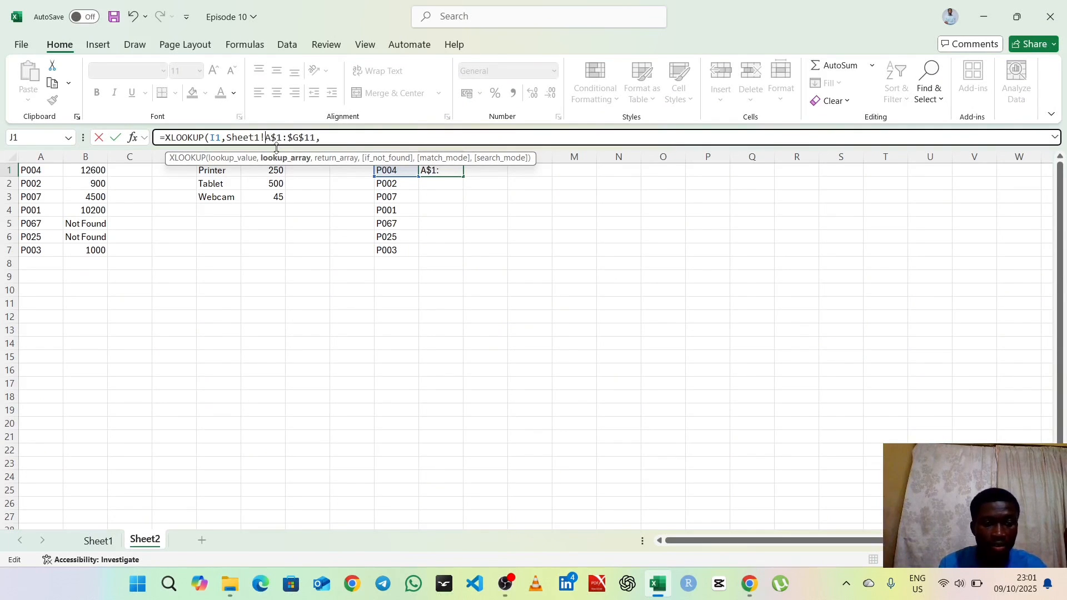
{"action": "type", "text": "$"}
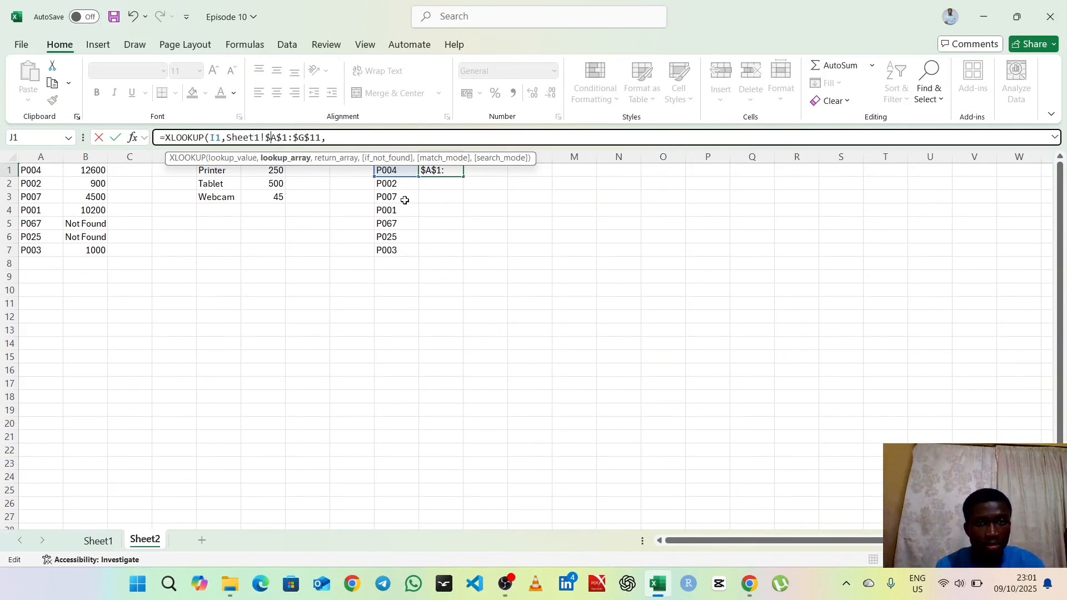
Step: Complete the XLOOKUP in J1 with 7 as the return array and FALSE as the if-not-found argument
{"action": "left_click", "coordinate": [346, 137]}
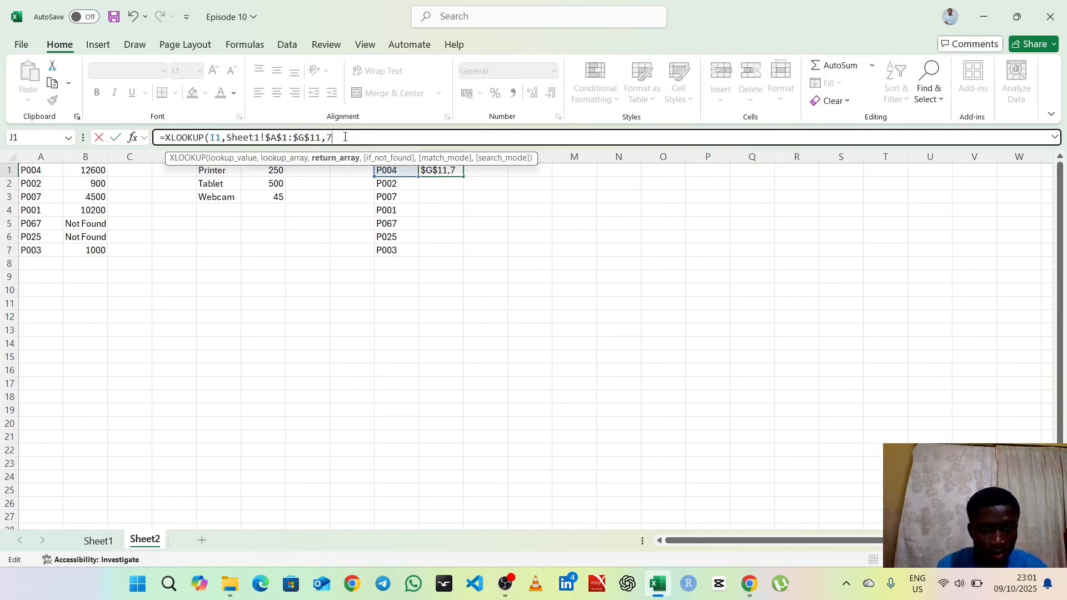
{"action": "type", "text": "7,"}
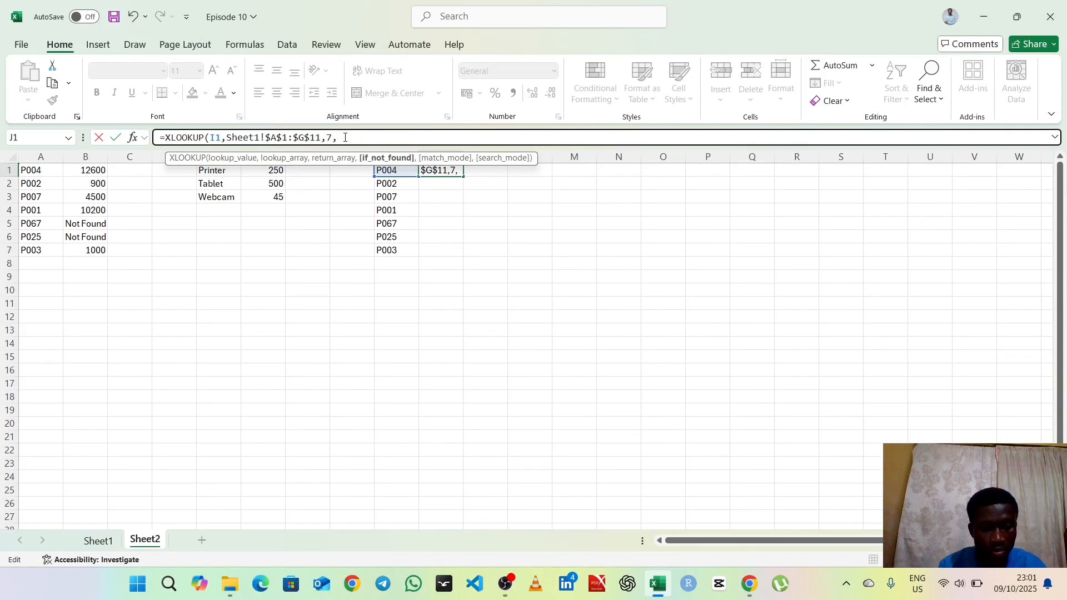
{"action": "type", "text": "FALS"}
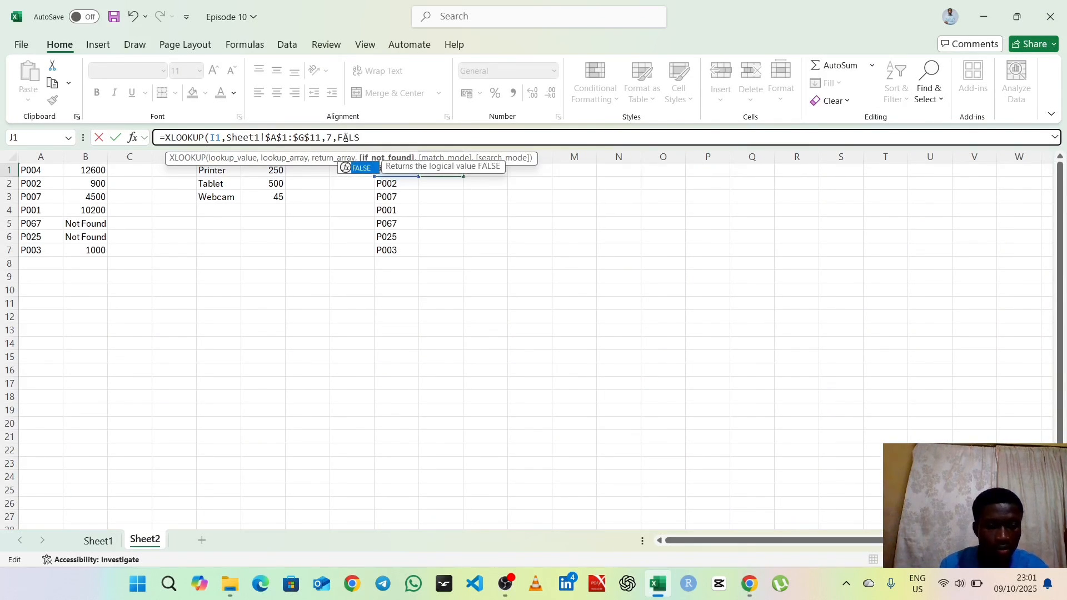
{"action": "type", "text": "E"}
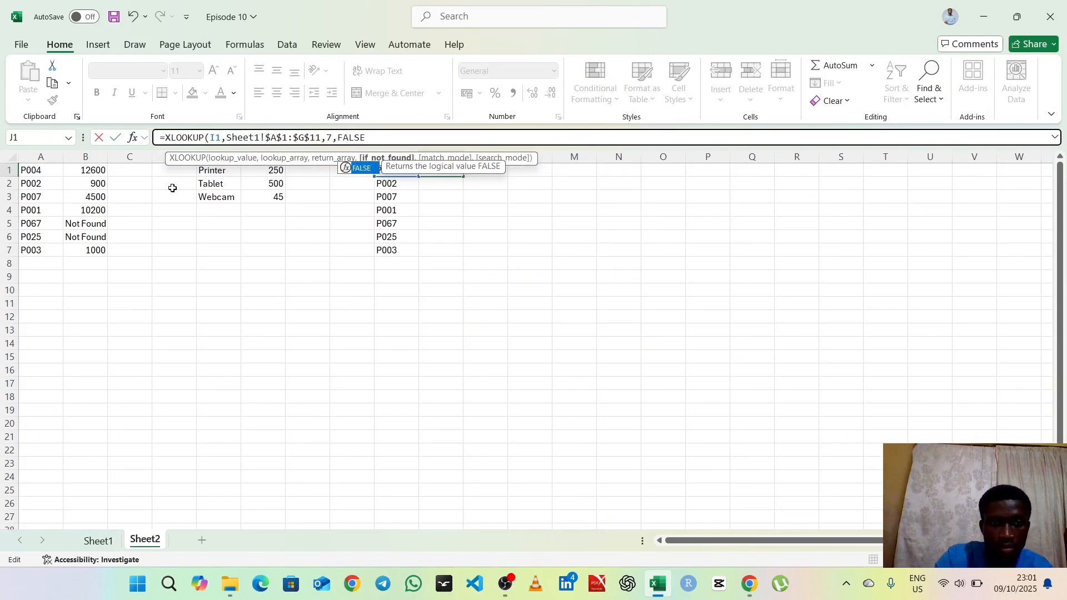
{"action": "type", "text": ")"}
{"action": "key", "text": "Return"}
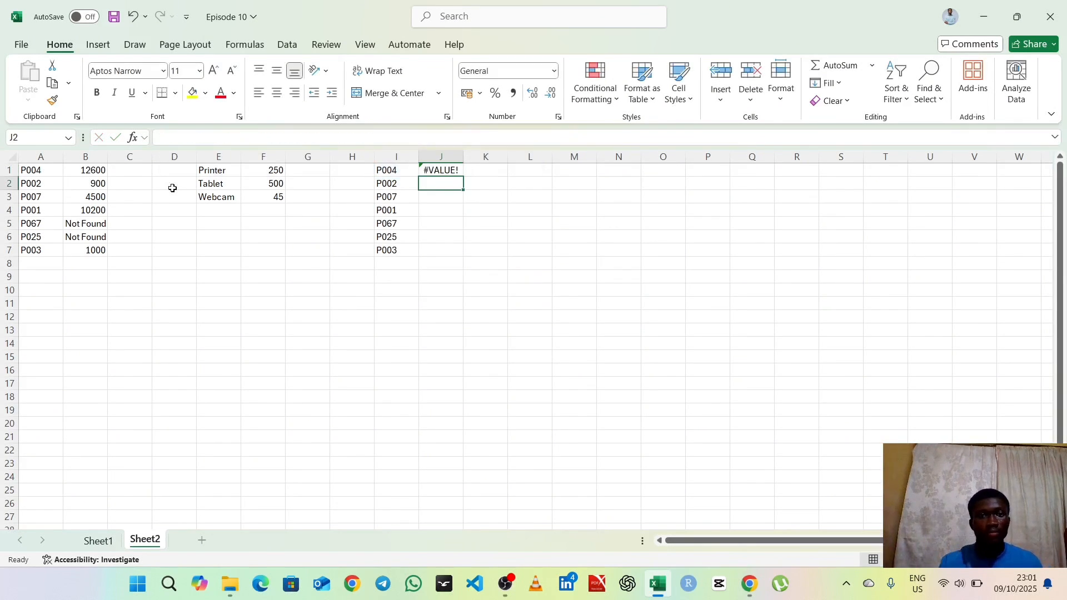
Step: Review the XLOOKUP arguments in J1 and compare them with the VLOOKUP formula in B1
{"action": "double_click", "coordinate": [450, 171]}
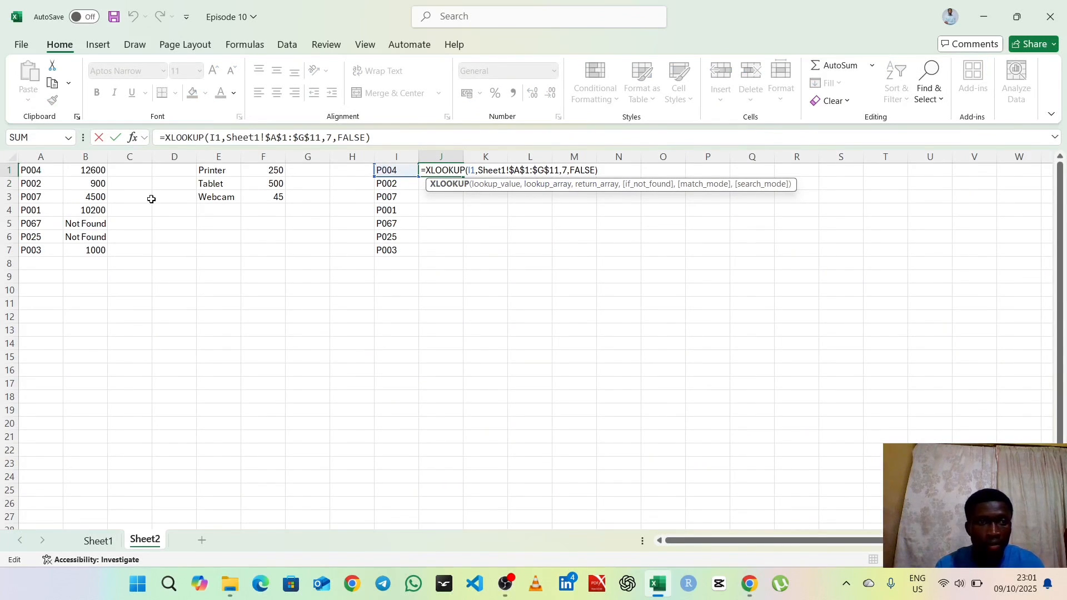
{"action": "left_click", "coordinate": [99, 172]}
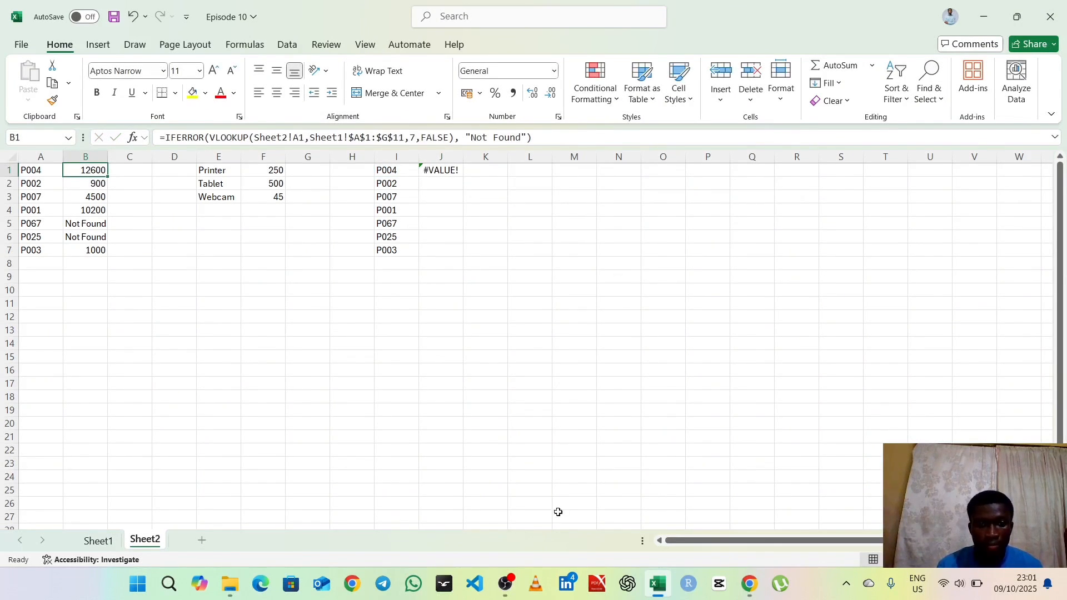
{"action": "left_click", "coordinate": [505, 583]}
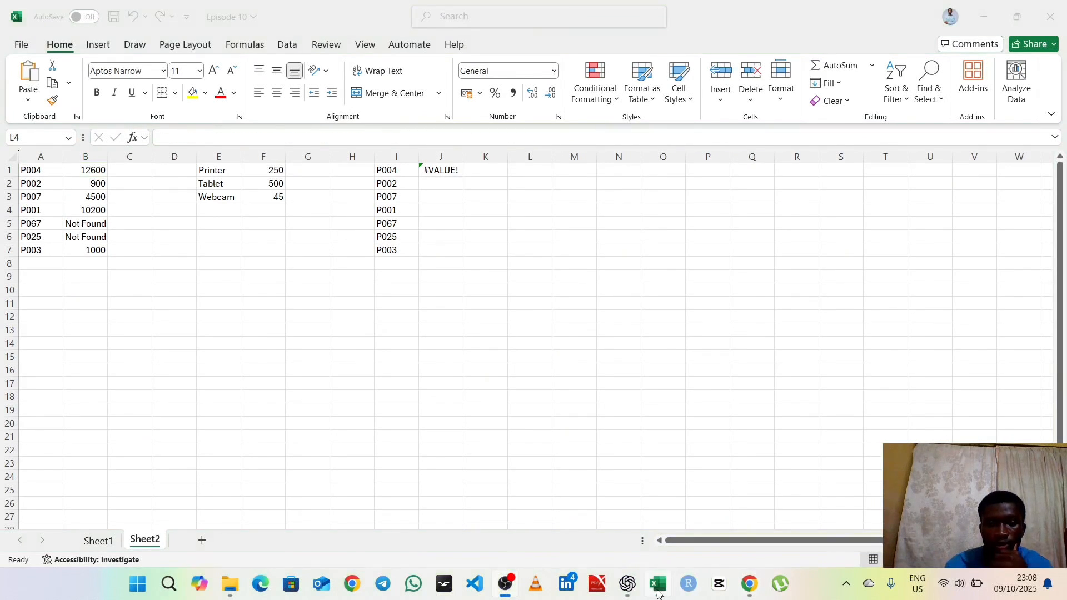
{"action": "left_click", "coordinate": [657, 592]}
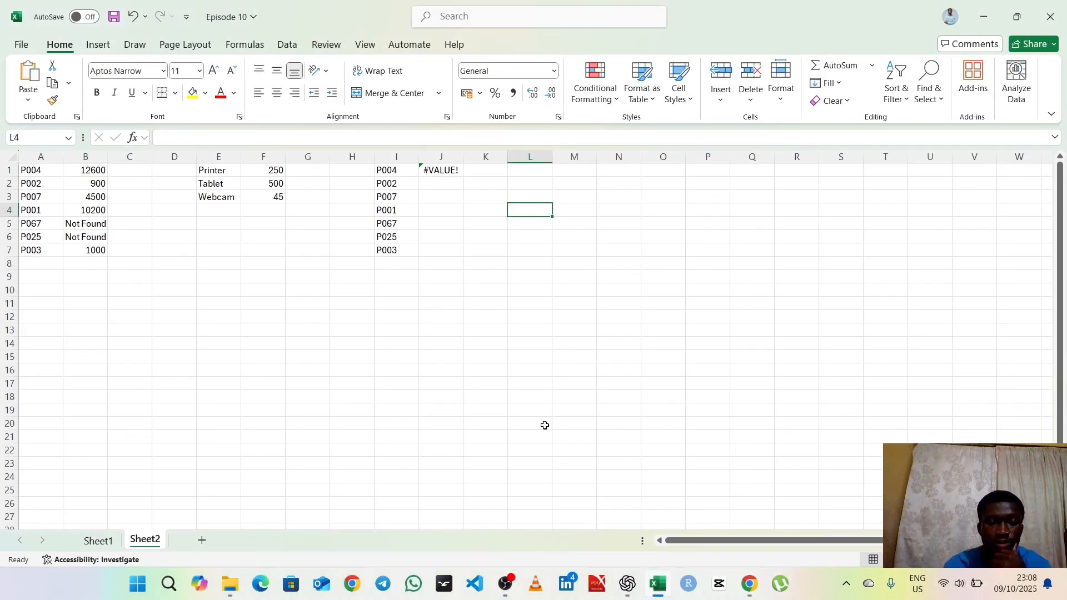
Step: Set the XLOOKUP return array in J1 to Sheet1!$G$1:$G$11 and check it against the TotalSales column on Sheet1
{"action": "double_click", "coordinate": [443, 171]}
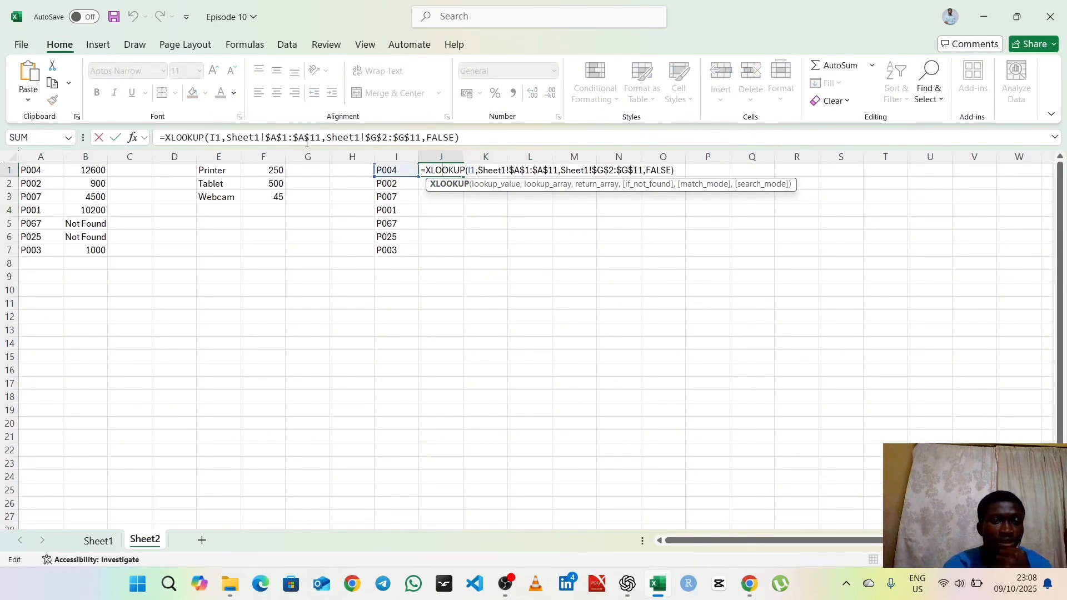
{"action": "left_click", "coordinate": [386, 137]}
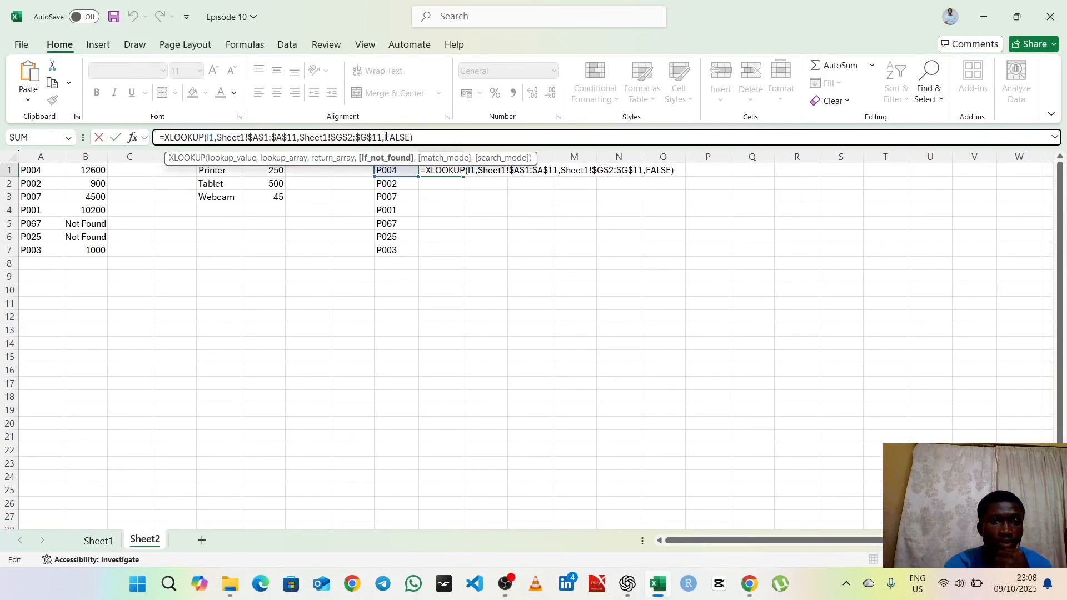
{"action": "left_click", "coordinate": [353, 137]}
{"action": "key", "text": "BackSpace"}
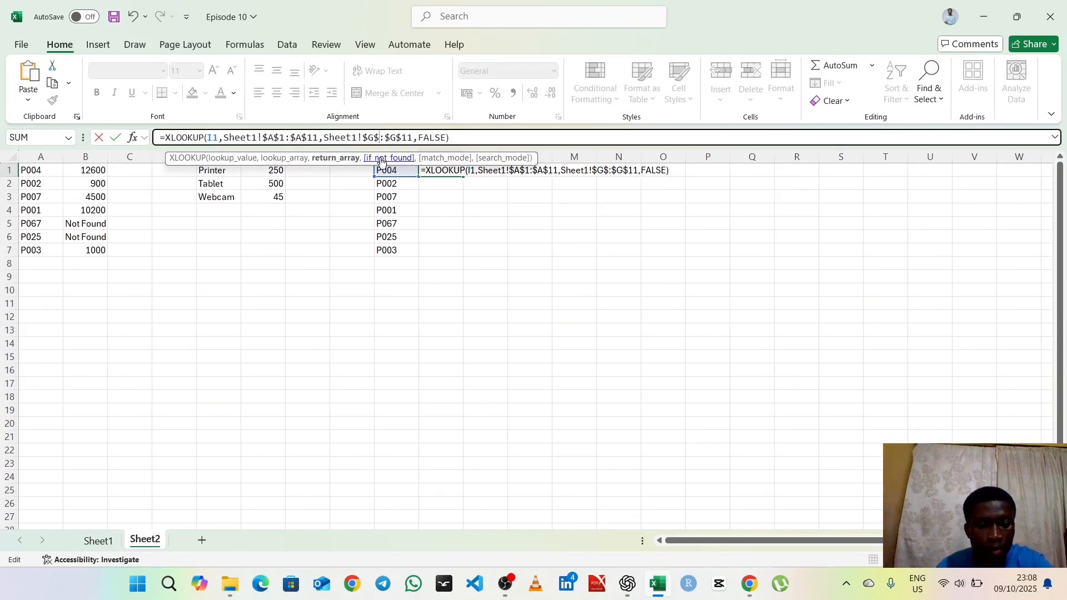
{"action": "type", "text": "1"}
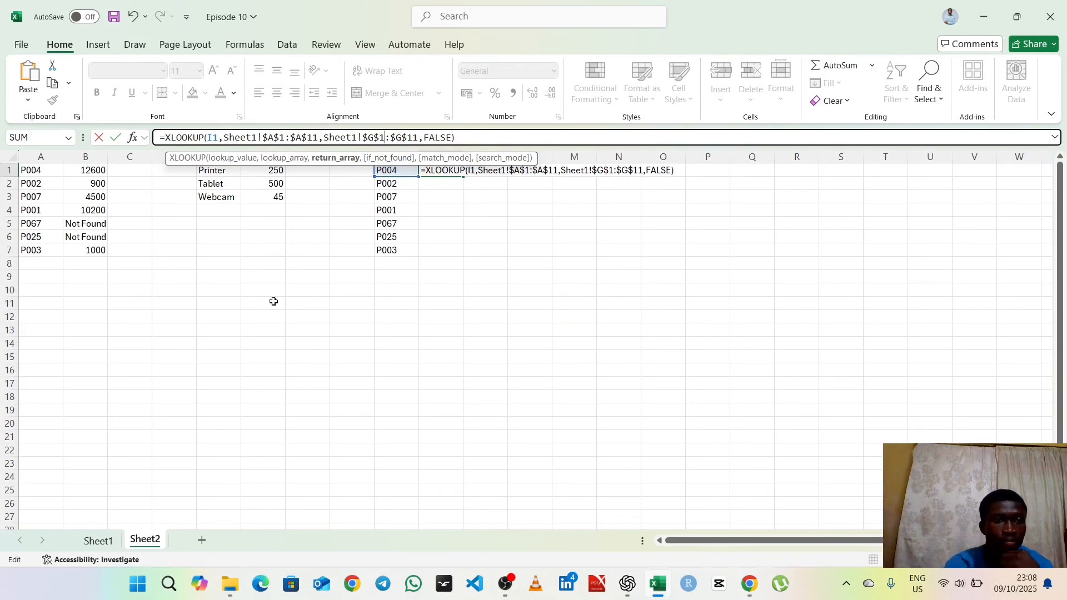
{"action": "left_click", "coordinate": [98, 541]}
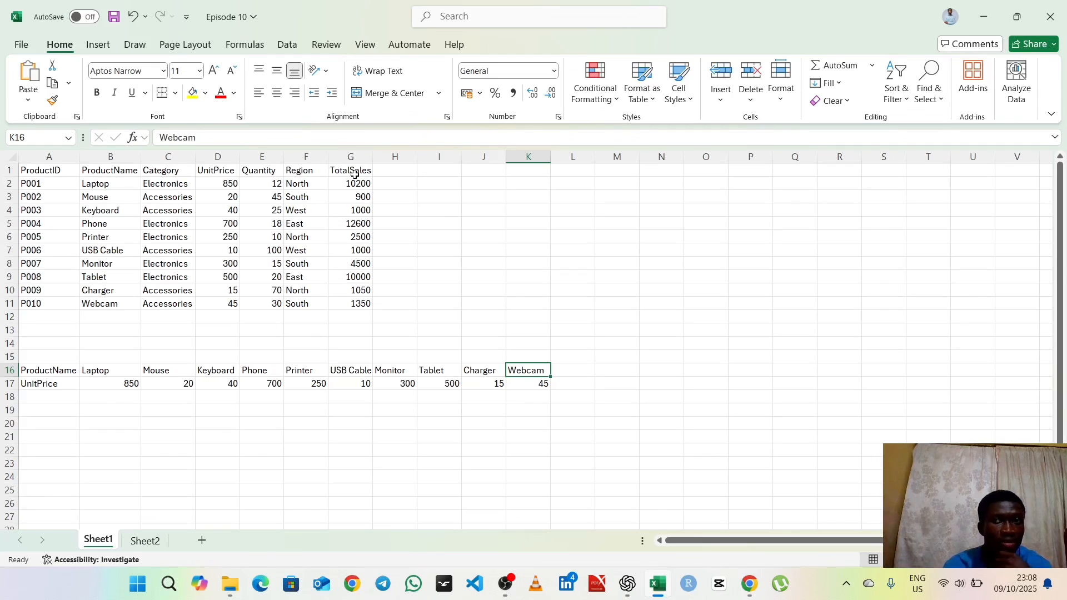
{"action": "left_click", "coordinate": [145, 540]}
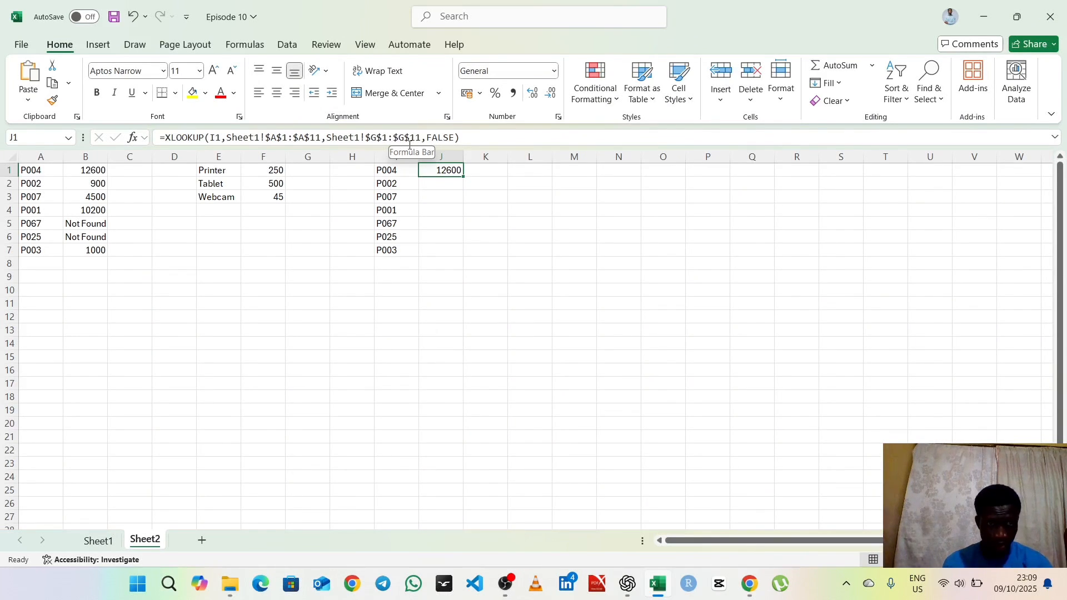
Step: Replace the FALSE if-not-found argument of the XLOOKUP in J1 with "NOT FOUND"
{"action": "left_click_drag", "start_coordinate": [455, 138], "coordinate": [427, 138]}
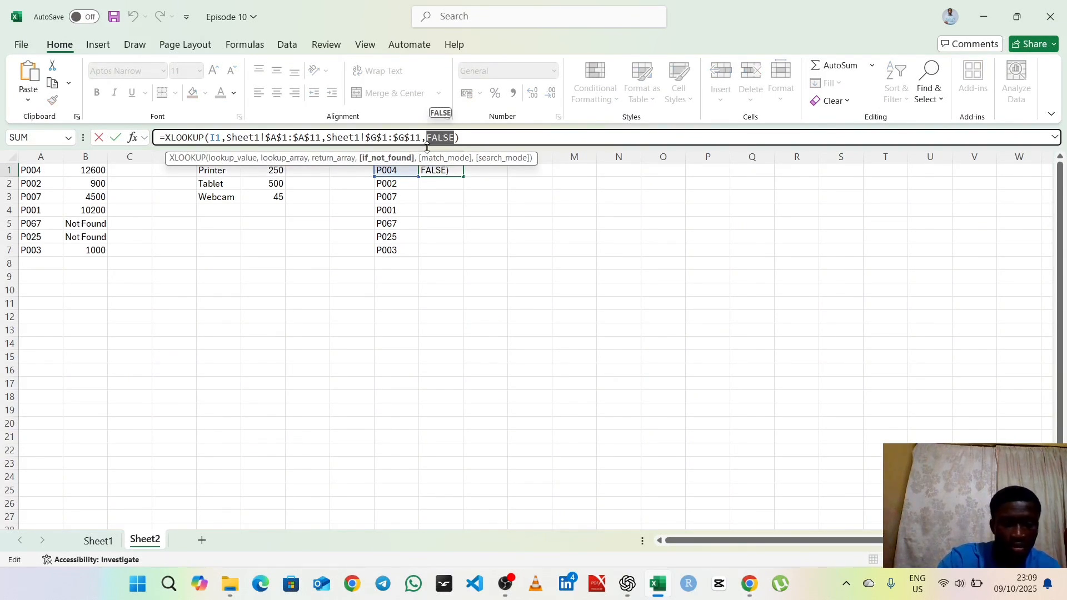
{"action": "type", "text": "\""}
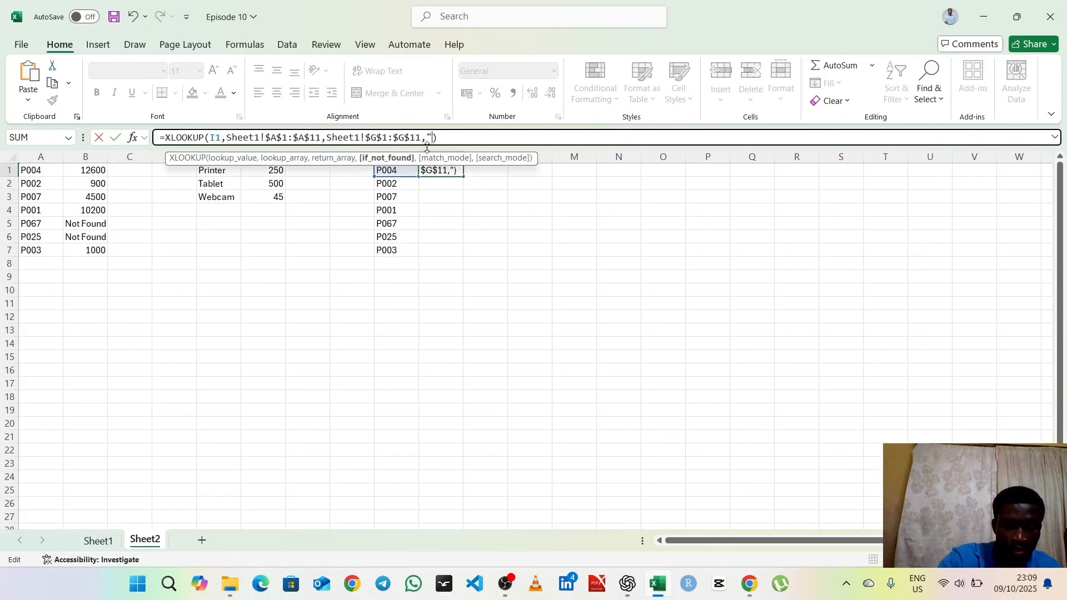
{"action": "type", "text": "n"}
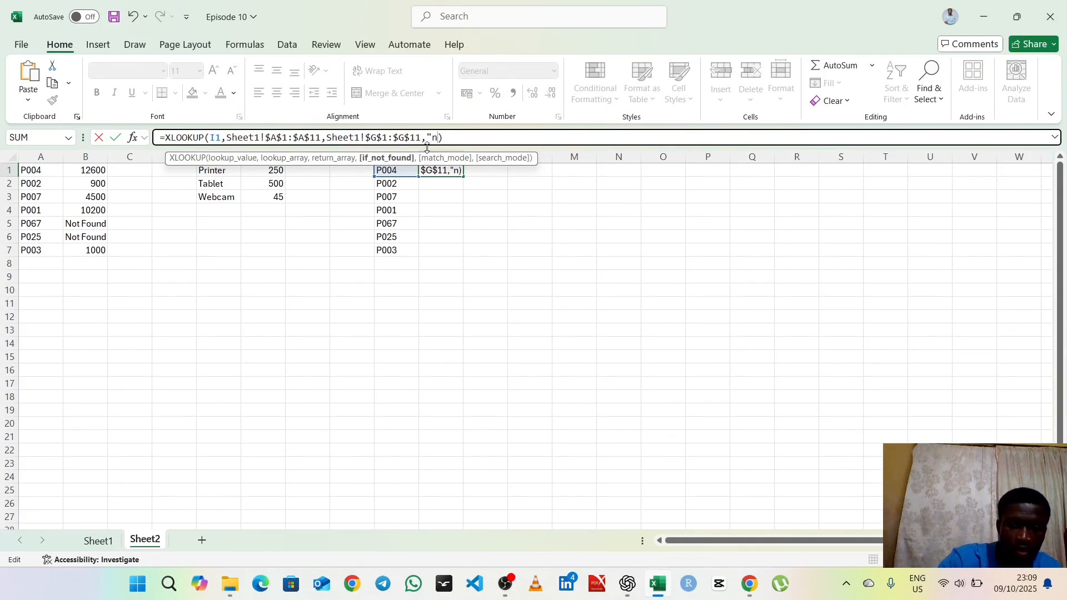
{"action": "key", "text": "BackSpace"}
{"action": "type", "text": "N"}
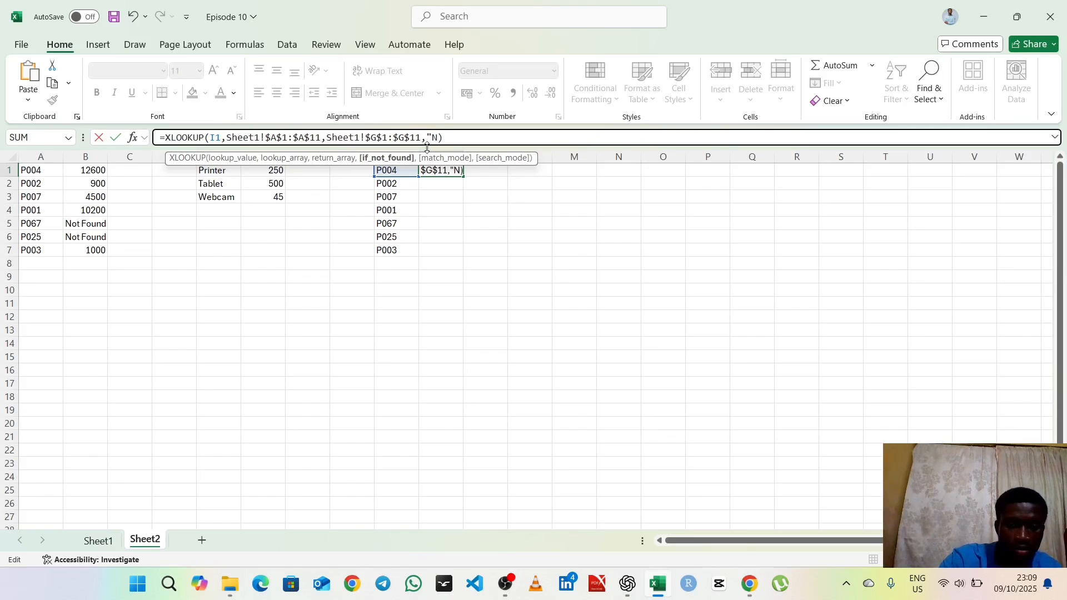
{"action": "type", "text": "OT FO"}
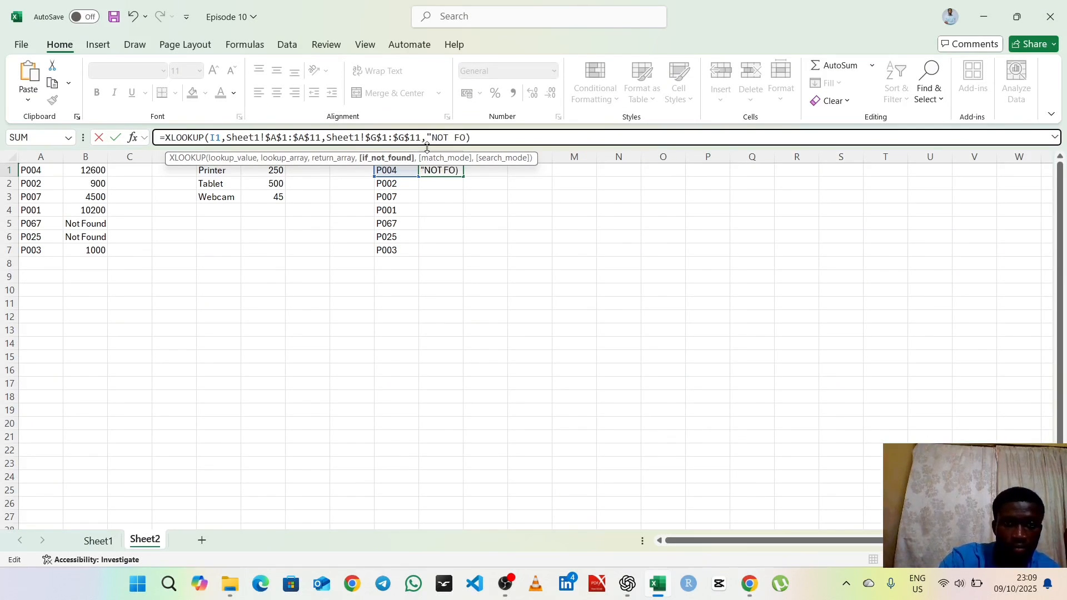
{"action": "type", "text": "UND"}
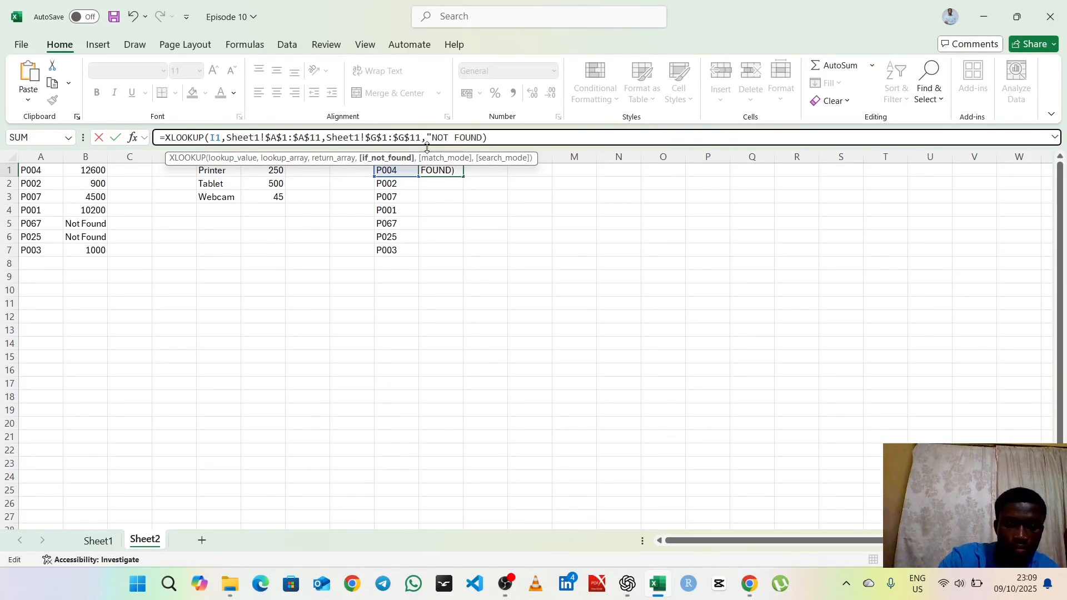
{"action": "type", "text": "\""}
{"action": "key", "text": "Return"}
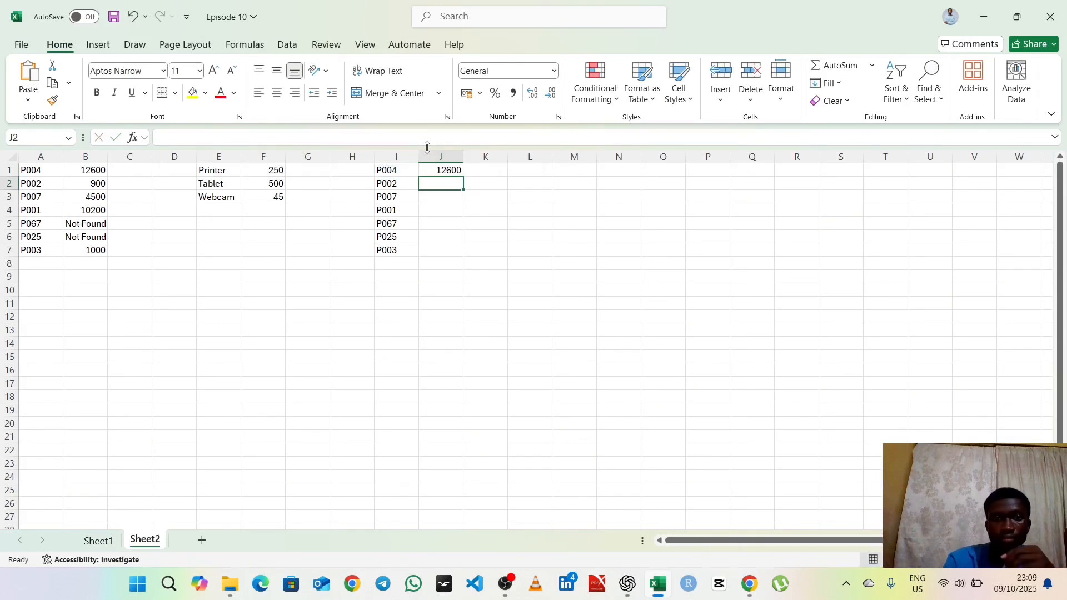
Step: Fill the XLOOKUP formula from J1 down to J7 and widen column J to fit the results
{"action": "left_click", "coordinate": [444, 174]}
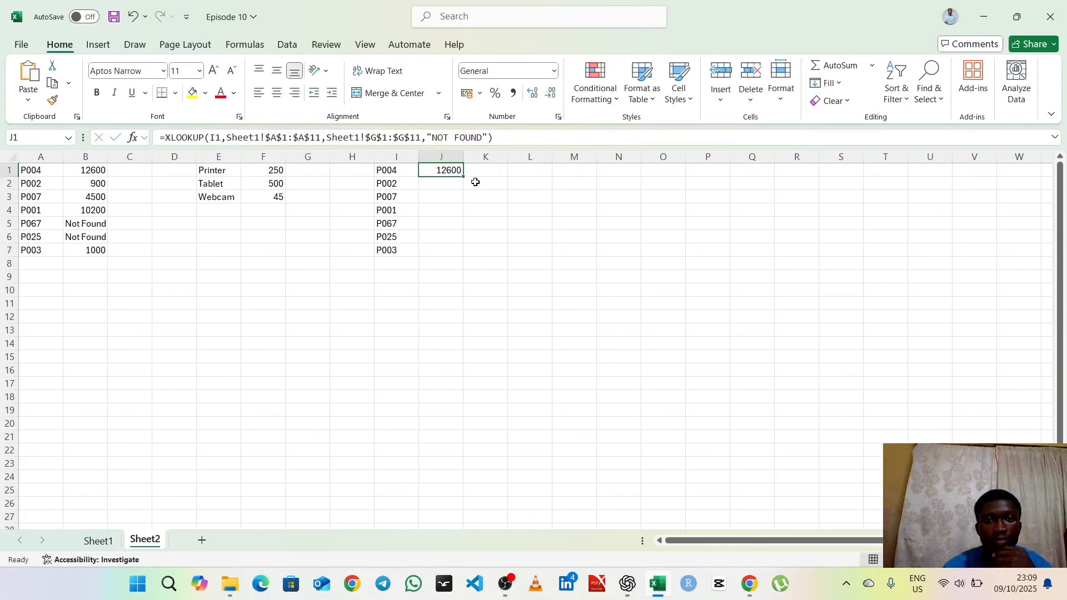
{"action": "double_click", "coordinate": [463, 177]}
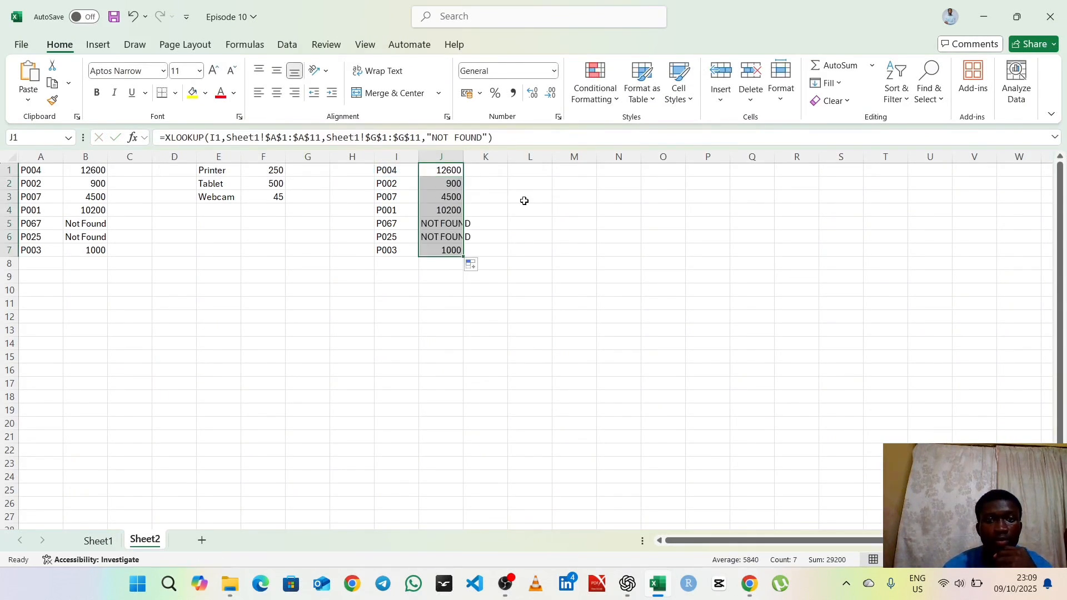
{"action": "left_click_drag", "start_coordinate": [463, 156], "coordinate": [485, 157]}
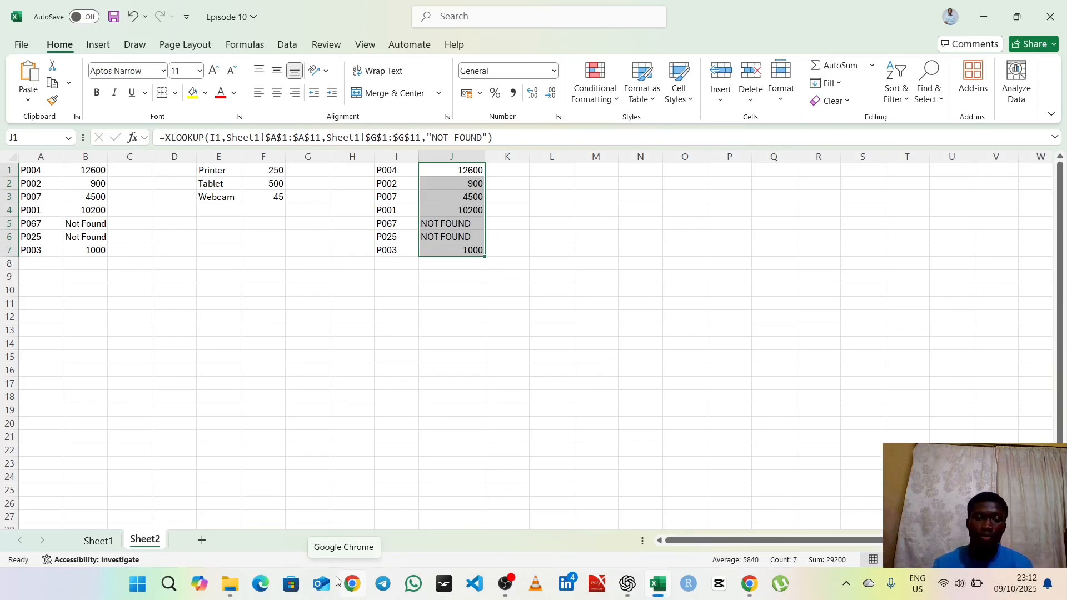
{"action": "left_click", "coordinate": [507, 592]}
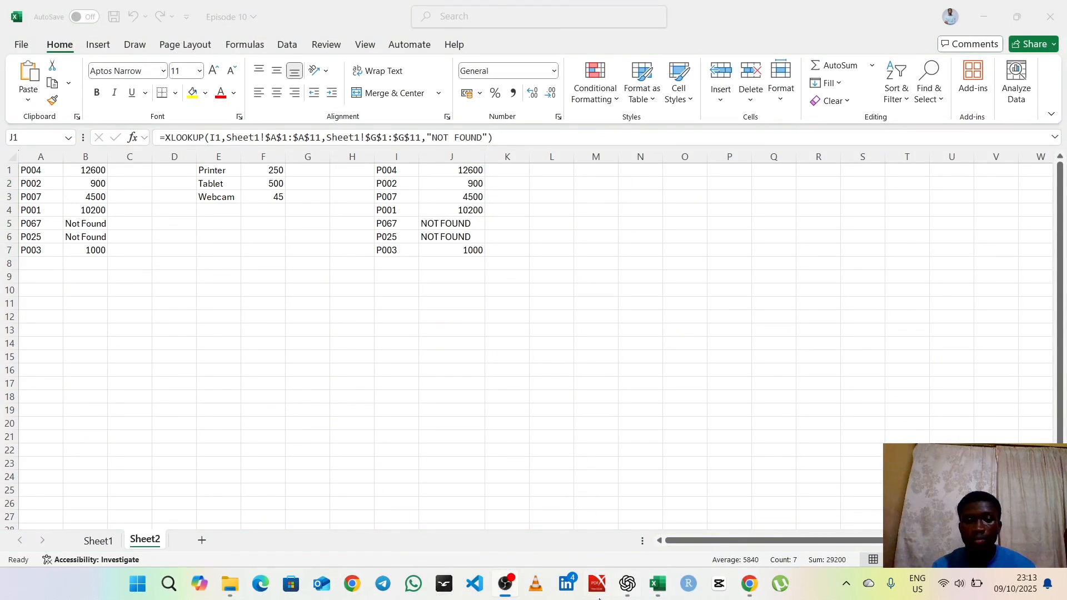
{"action": "left_click", "coordinate": [656, 590]}
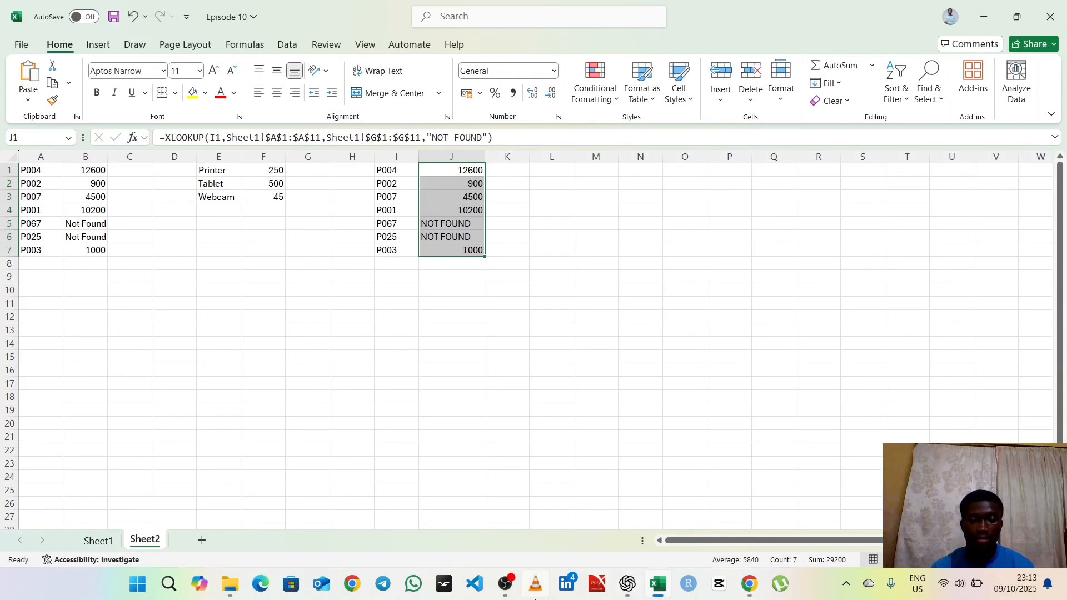
{"action": "left_click", "coordinate": [504, 585]}
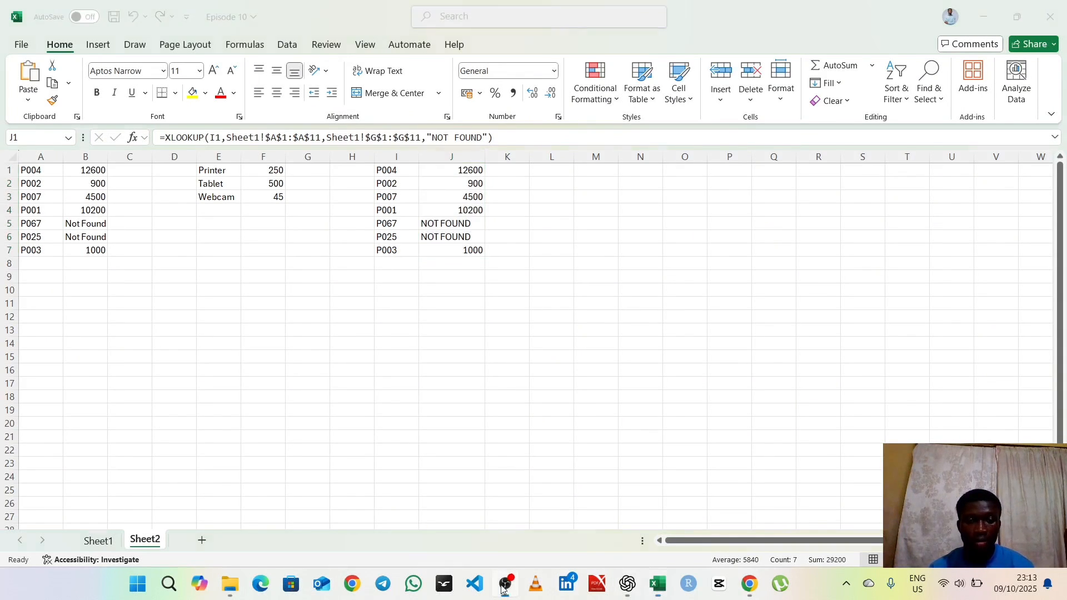